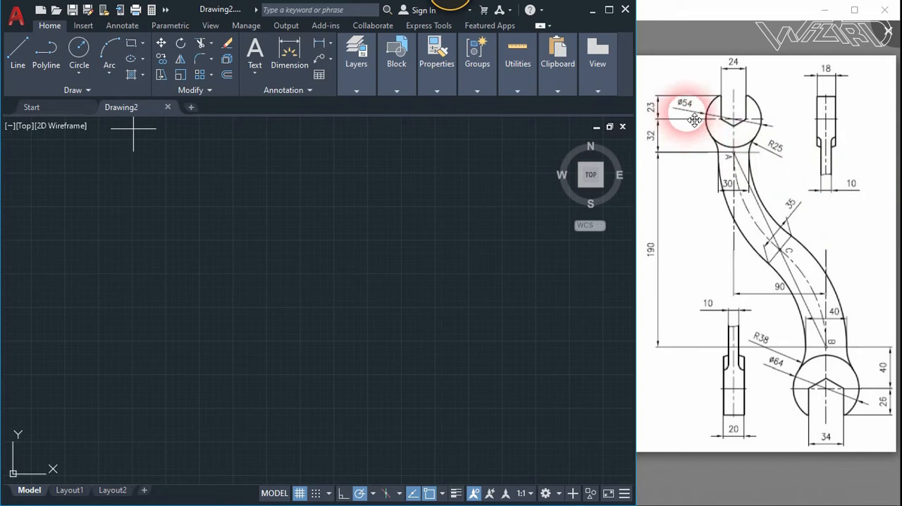
- Draw a circle with a diameter of 54 for the upper wrench head
{"action": "type", "text": "c"}
{"action": "key", "text": "Return"}
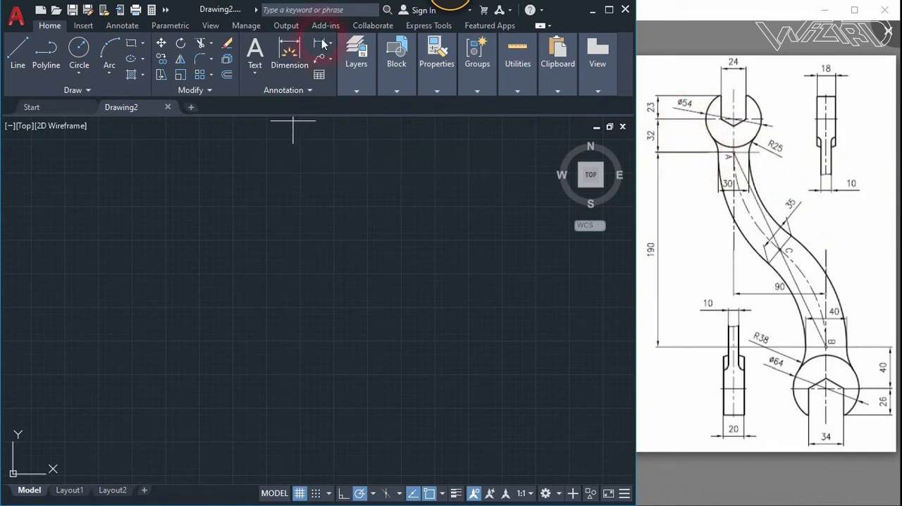
{"action": "left_click", "coordinate": [277, 224]}
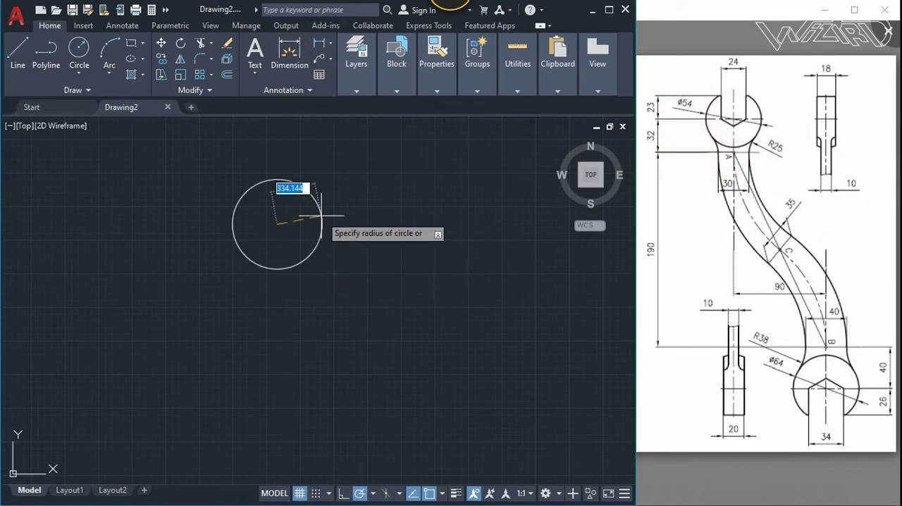
{"action": "type", "text": "d"}
{"action": "key", "text": "Return"}
{"action": "type", "text": "54"}
{"action": "key", "text": "Return"}
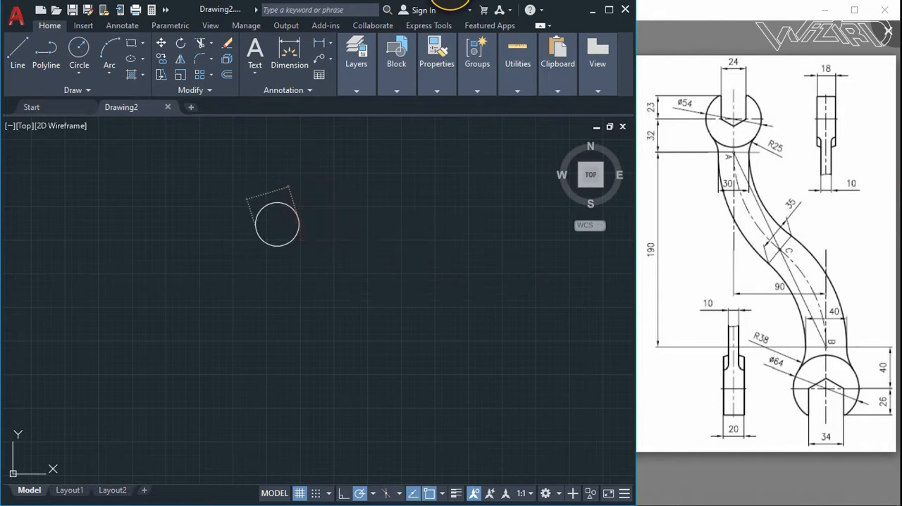
{"action": "scroll", "coordinate": [288, 208], "scroll_direction": "down", "scroll_amount": 4}
{"action": "scroll", "coordinate": [261, 220], "scroll_direction": "up", "scroll_amount": 6}
{"action": "scroll", "coordinate": [302, 217], "scroll_direction": "up", "scroll_amount": 2}
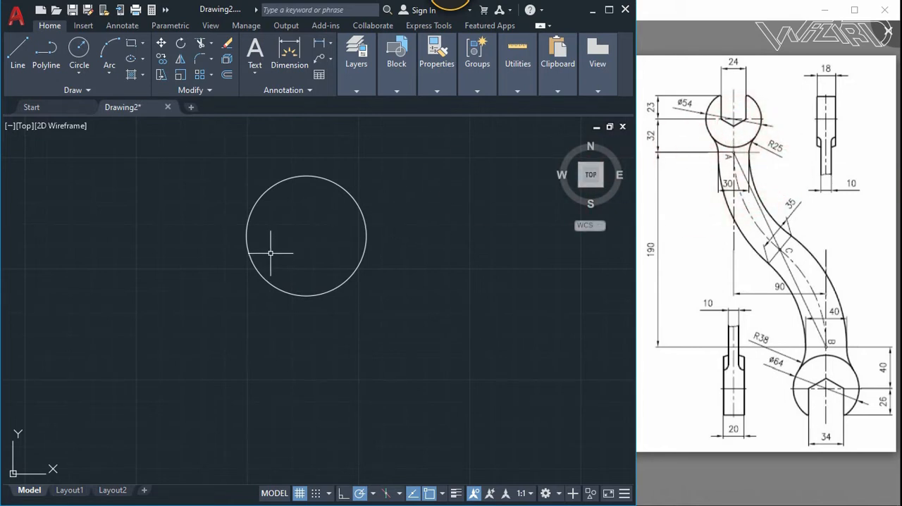
{"action": "key", "text": "Escape"}
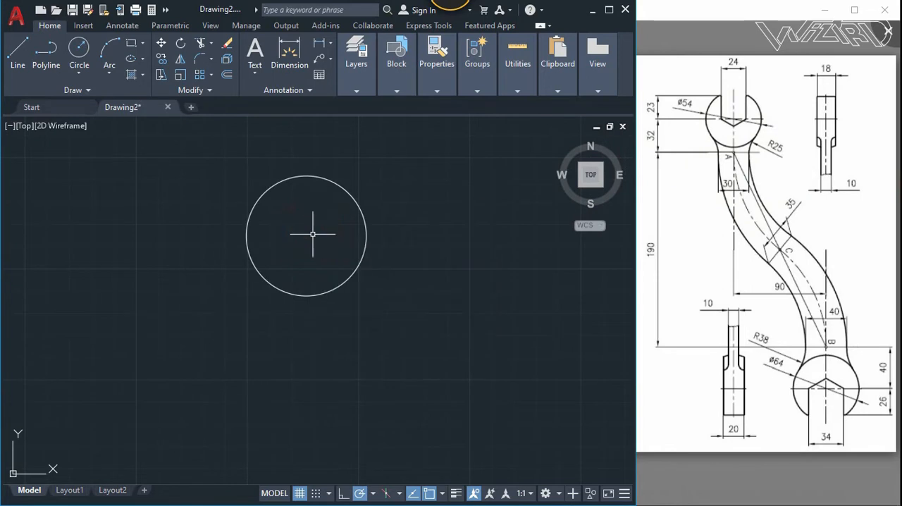
- Draw a six-sided polygon beside the circle, circumscribed about a circle of radius 12
{"action": "left_click", "coordinate": [143, 45]}
{"action": "left_click", "coordinate": [162, 102]}
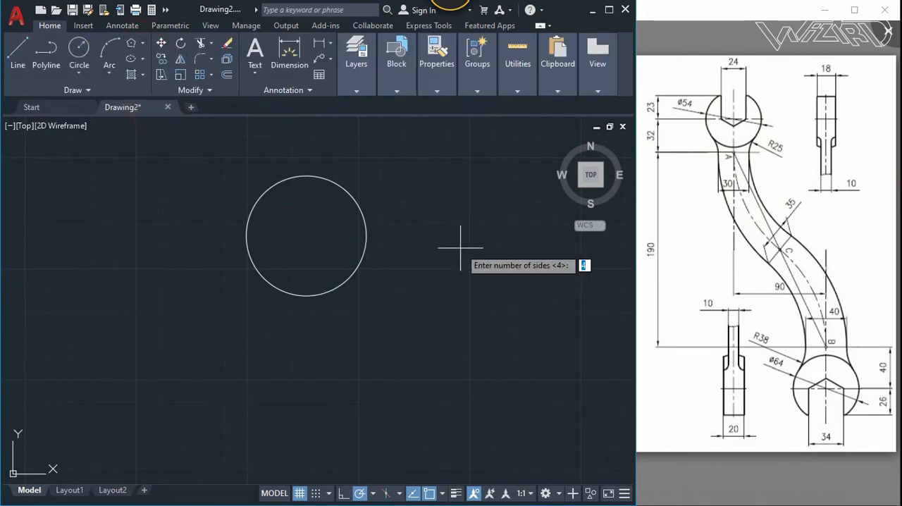
{"action": "type", "text": "6"}
{"action": "key", "text": "Return"}
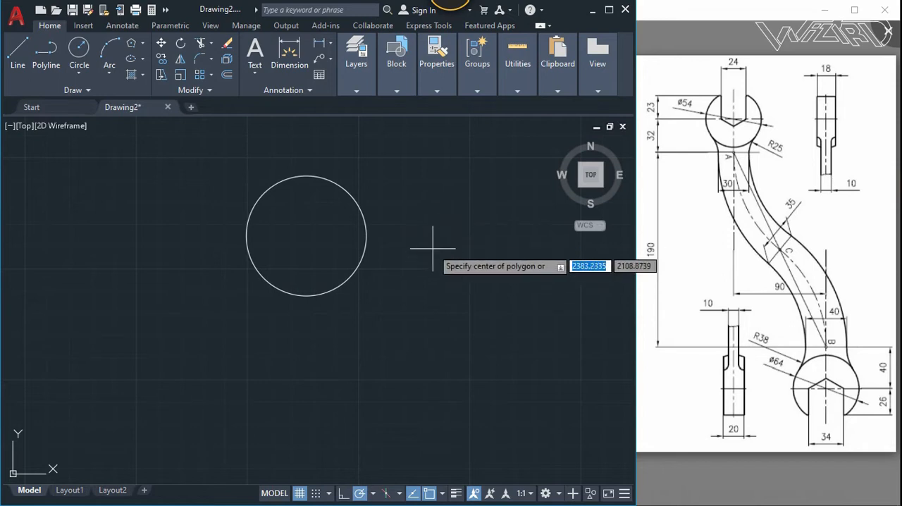
{"action": "left_click", "coordinate": [433, 248]}
{"action": "left_click", "coordinate": [483, 283]}
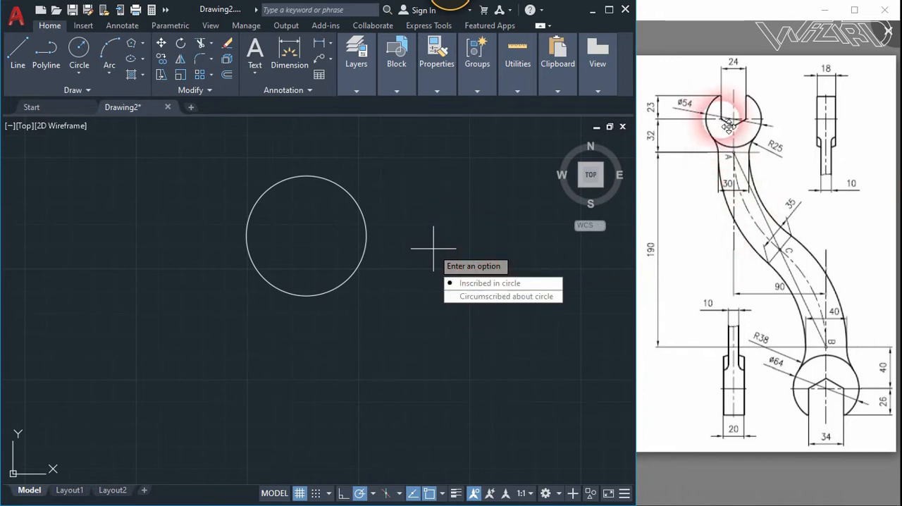
{"action": "left_click", "coordinate": [492, 297]}
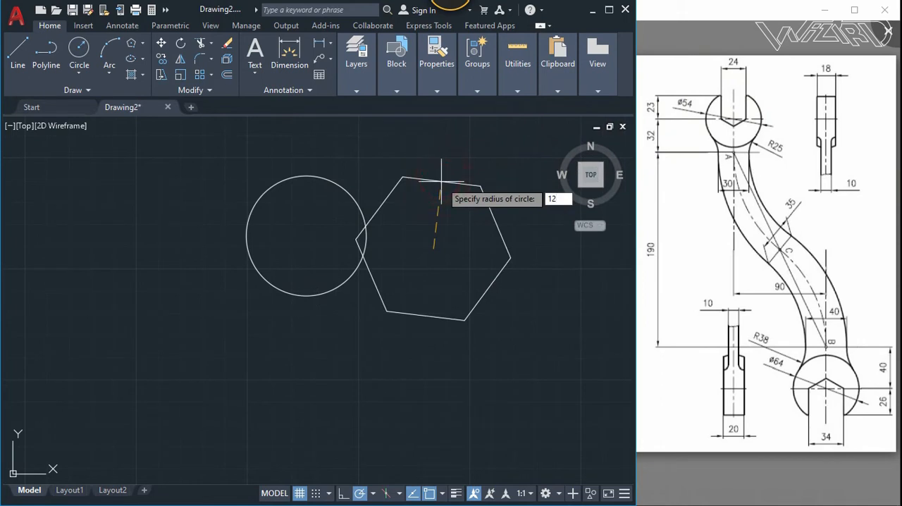
{"action": "type", "text": "12"}
{"action": "key", "text": "Return"}
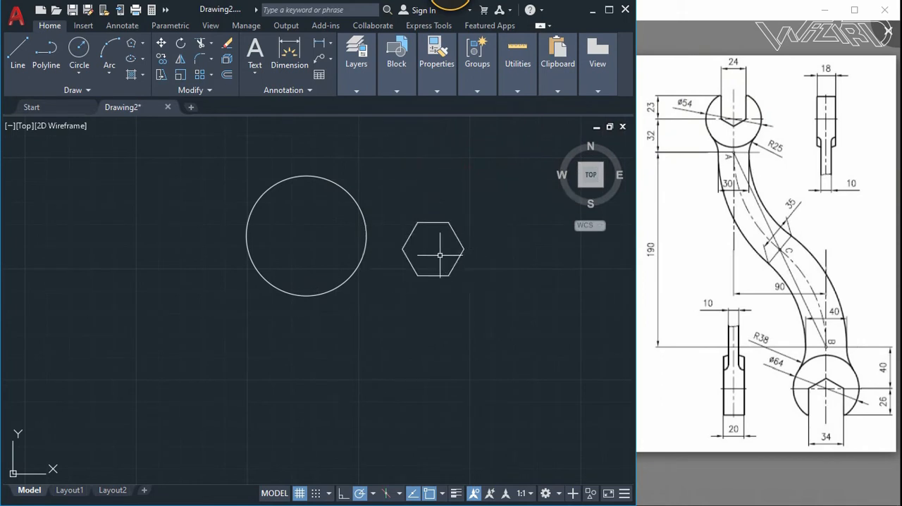
- Rotate the hexagon so that one vertex points straight up and two of its sides are vertical
{"action": "type", "text": "m"}
{"action": "key", "text": "Return"}
{"action": "left_click", "coordinate": [534, 302]}
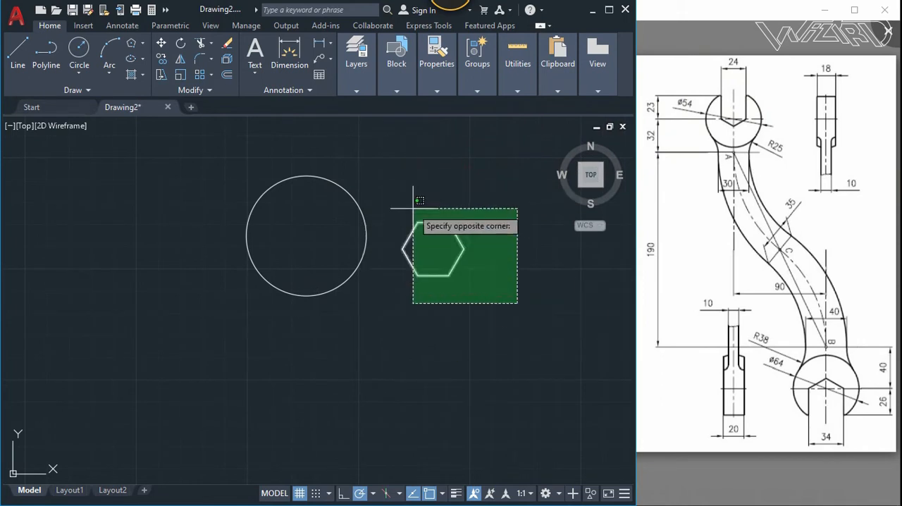
{"action": "left_click", "coordinate": [376, 179]}
{"action": "key", "text": "Return"}
{"action": "left_click", "coordinate": [442, 242]}
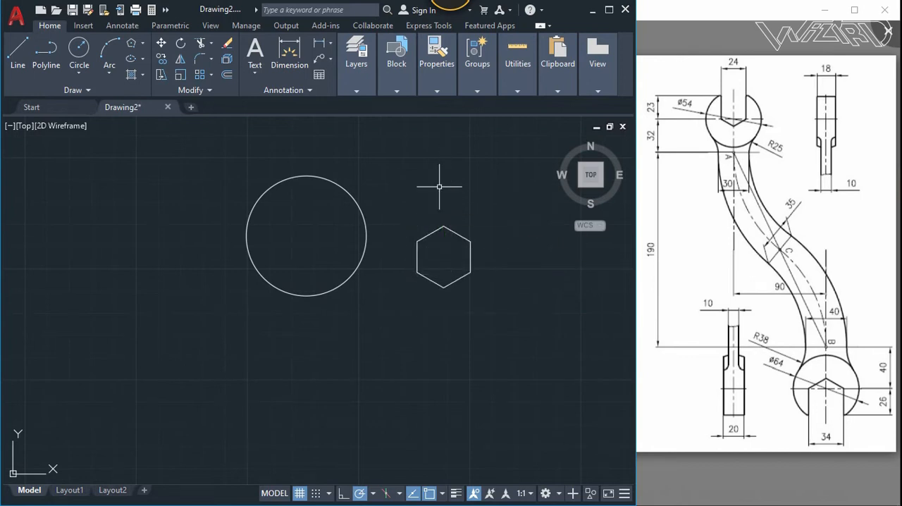
- Move the hexagon into the circle, placing the point midway between its two lower side vertices on the circle's centre
{"action": "left_click", "coordinate": [509, 305]}
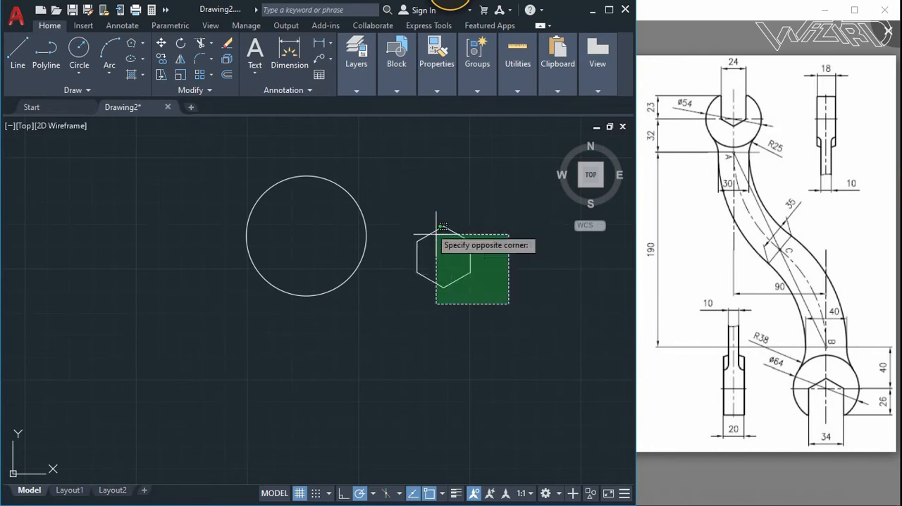
{"action": "left_click", "coordinate": [392, 196]}
{"action": "key", "text": "Return"}
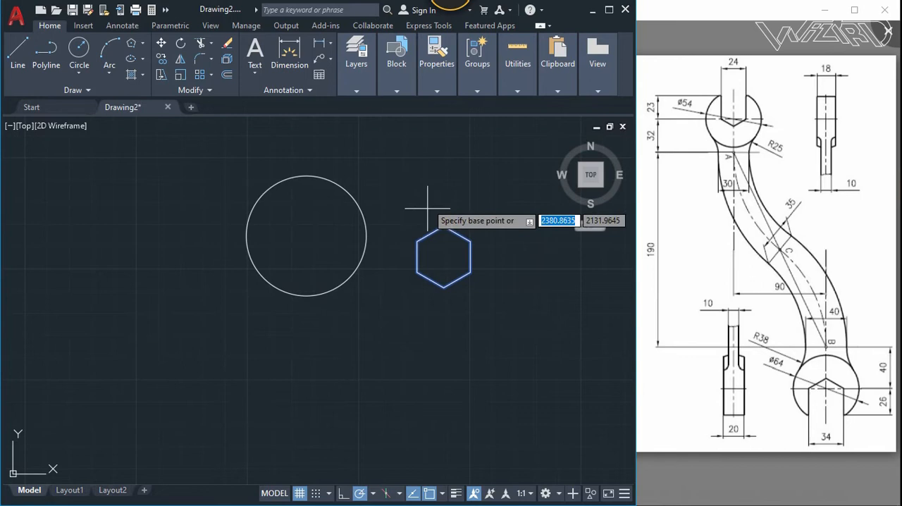
{"action": "left_click", "coordinate": [443, 272]}
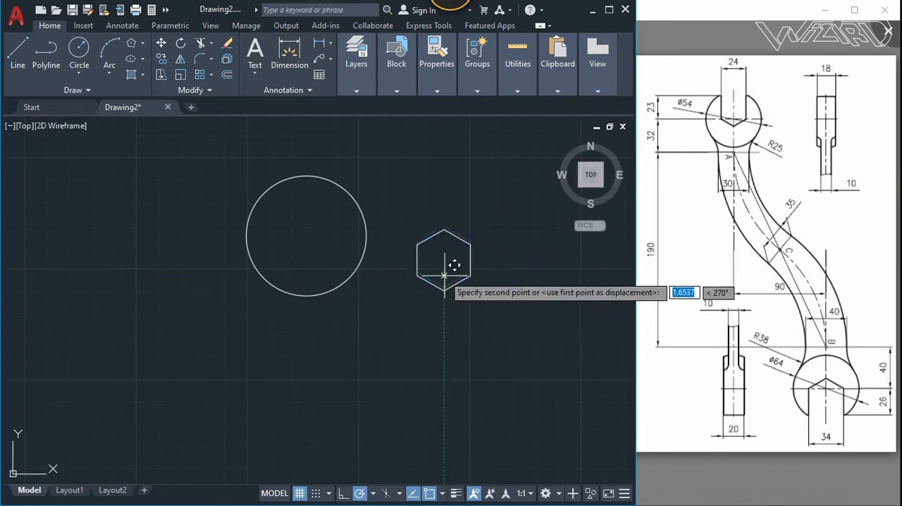
{"action": "left_click", "coordinate": [306, 236]}
- Explode the hexagon and delete its two upper slanted edges
{"action": "type", "text": "x"}
{"action": "key", "text": "Return"}
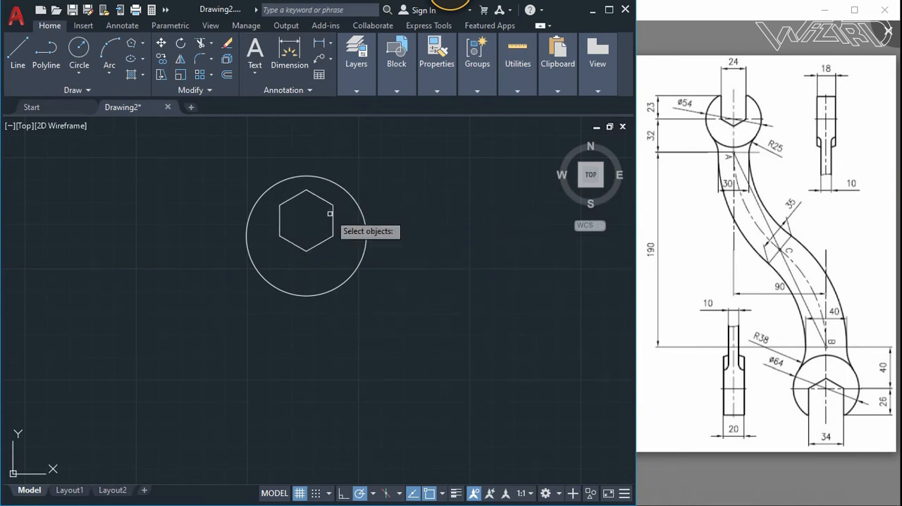
{"action": "left_click", "coordinate": [318, 198]}
{"action": "key", "text": "Return"}
{"action": "left_click", "coordinate": [318, 209]}
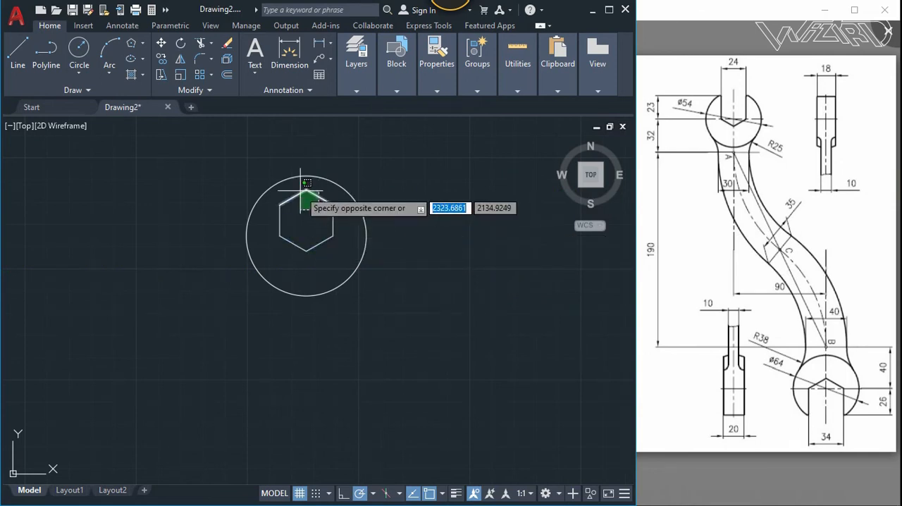
{"action": "left_click", "coordinate": [300, 184]}
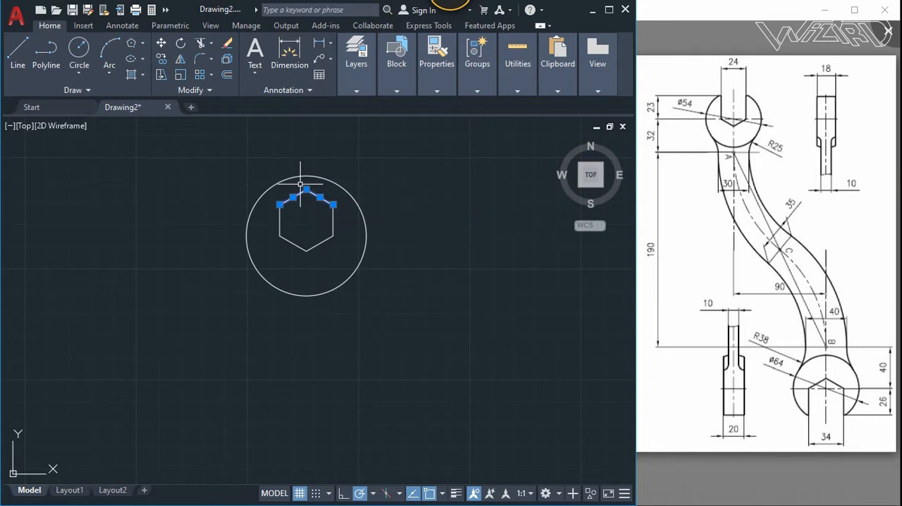
{"action": "key", "text": "Escape"}
- Stretch the upper ends of the hexagon's two vertical sides up to the circle
{"action": "left_click", "coordinate": [336, 215]}
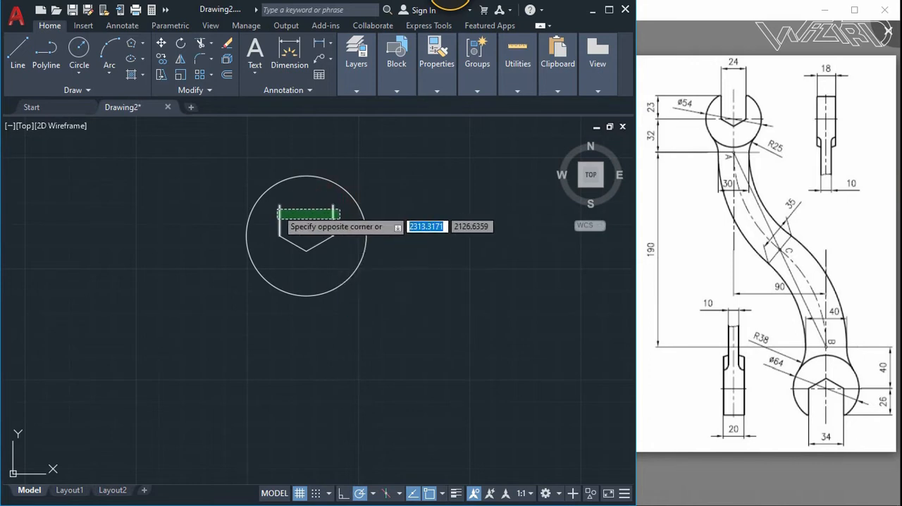
{"action": "left_click", "coordinate": [280, 204]}
{"action": "left_click", "coordinate": [280, 205]}
{"action": "left_click", "coordinate": [280, 182]}
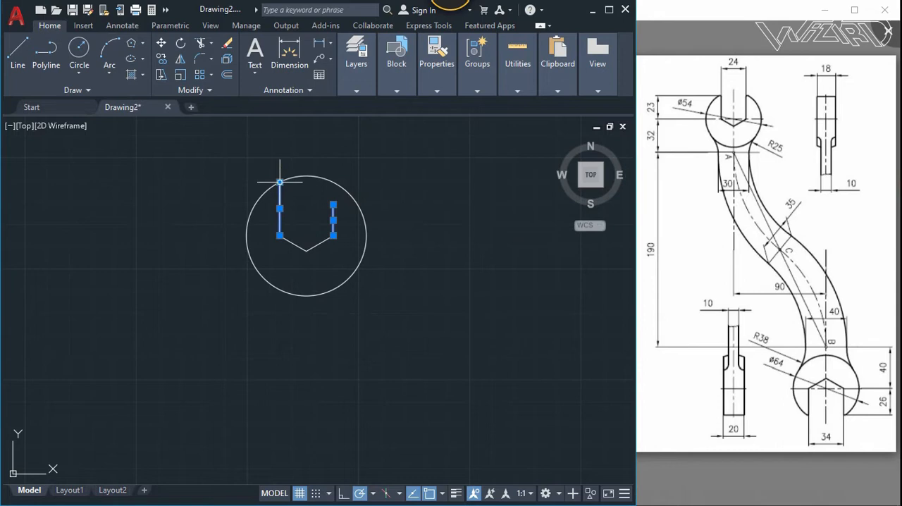
{"action": "left_click", "coordinate": [334, 204]}
{"action": "left_click", "coordinate": [331, 184]}
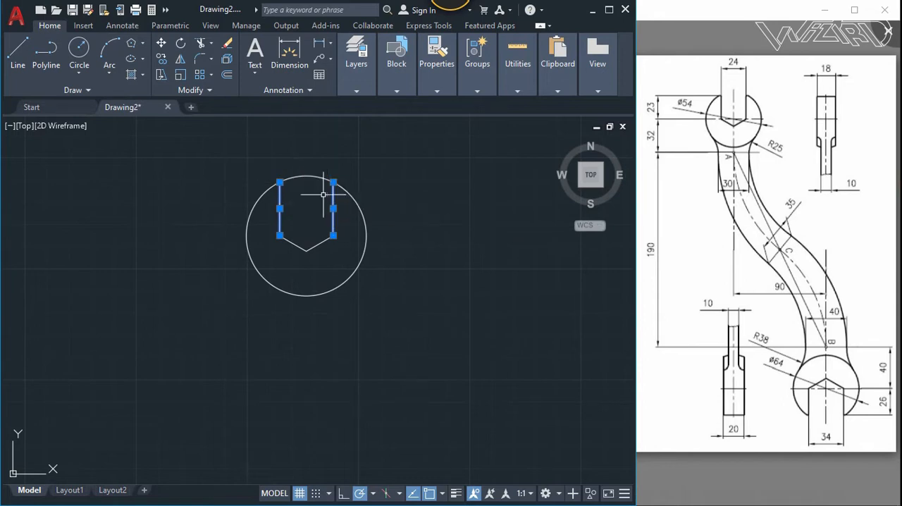
- Trim away the top arc of the circle between the two vertical sides to open the jaw
{"action": "key", "text": "Return"}
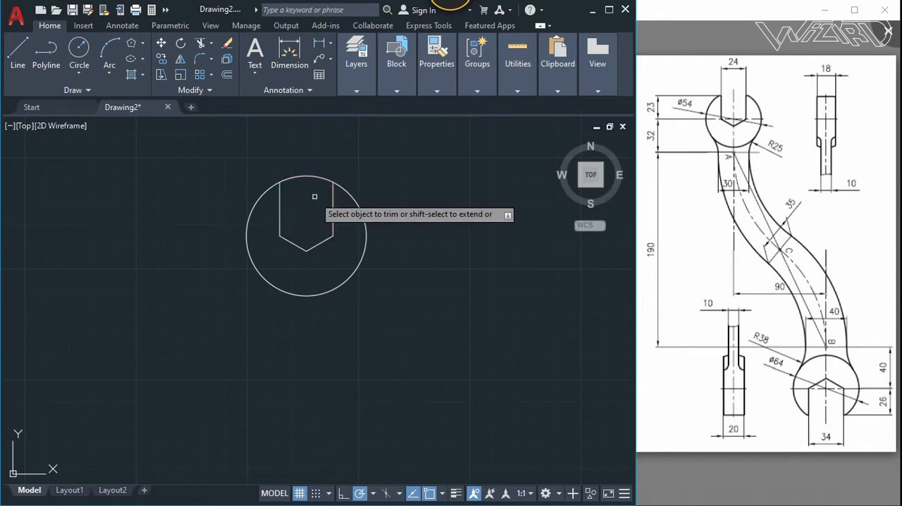
{"action": "left_click", "coordinate": [317, 199]}
{"action": "left_click", "coordinate": [296, 167]}
{"action": "key", "text": "Return"}
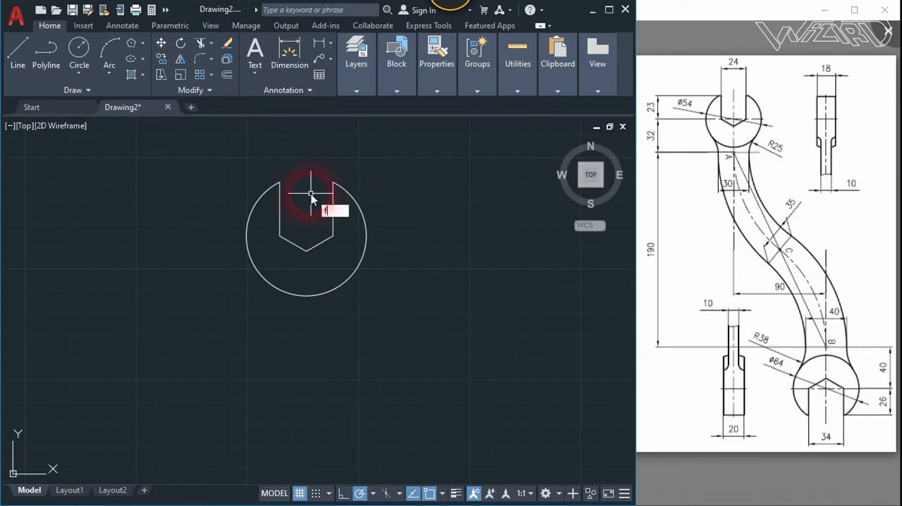
- Start a fillet with the radius option and examine the wrench in the reference drawing
{"action": "key", "text": "Return"}
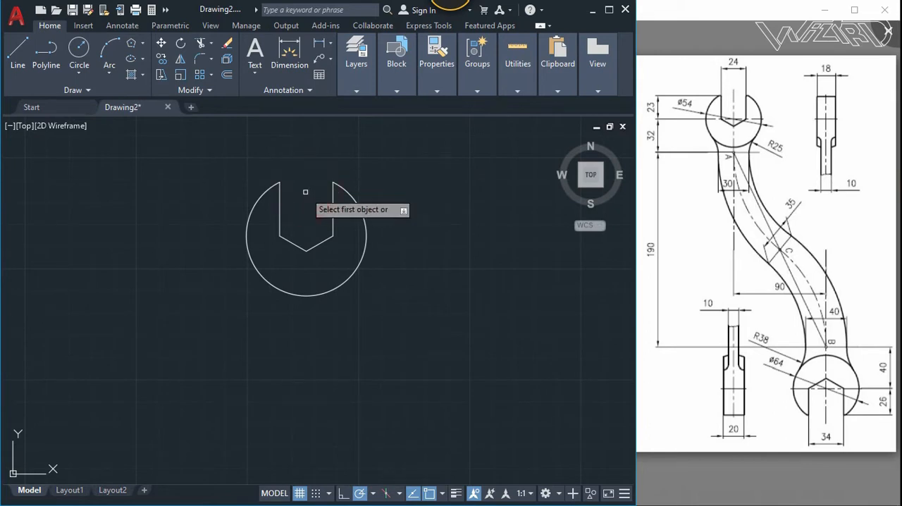
{"action": "type", "text": "r"}
{"action": "key", "text": "Return"}
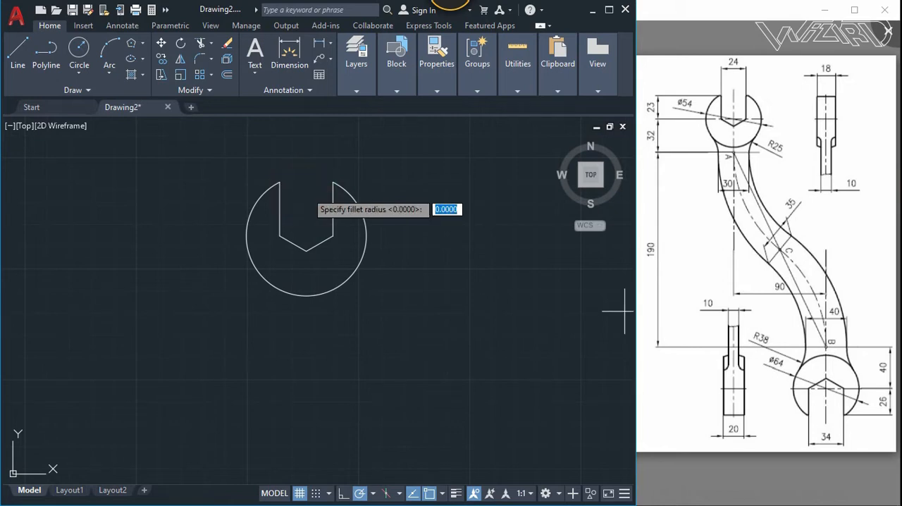
{"action": "left_click", "coordinate": [725, 306]}
{"action": "scroll", "coordinate": [729, 302], "scroll_direction": "down", "scroll_amount": 5}
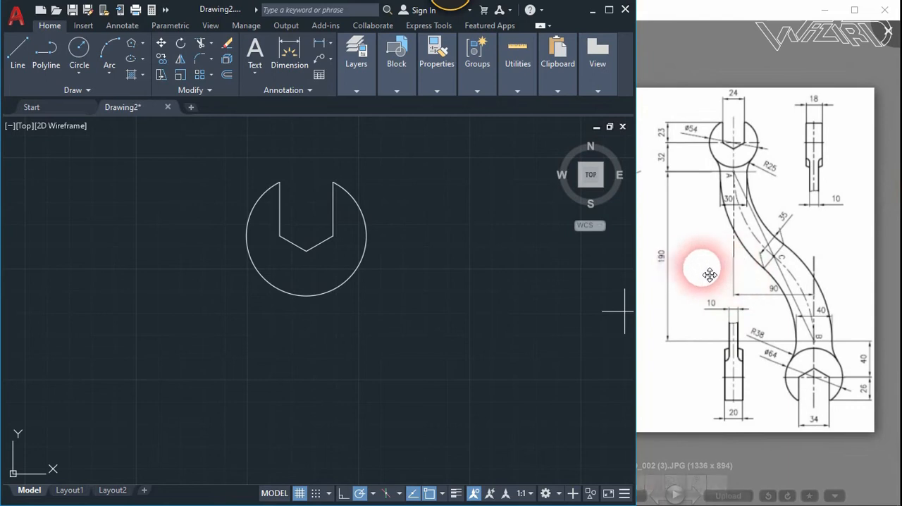
{"action": "scroll", "coordinate": [749, 303], "scroll_direction": "up", "scroll_amount": 2}
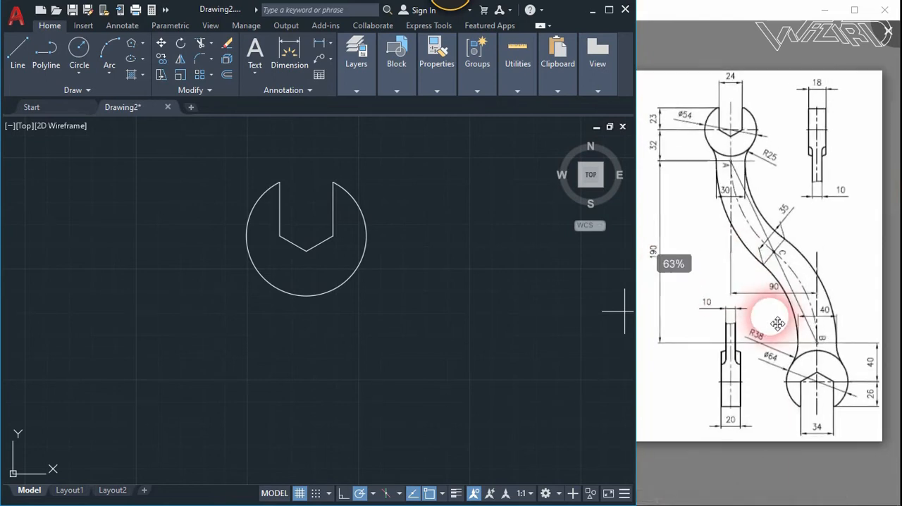
{"action": "left_click_drag", "start_coordinate": [737, 206], "coordinate": [747, 208]}
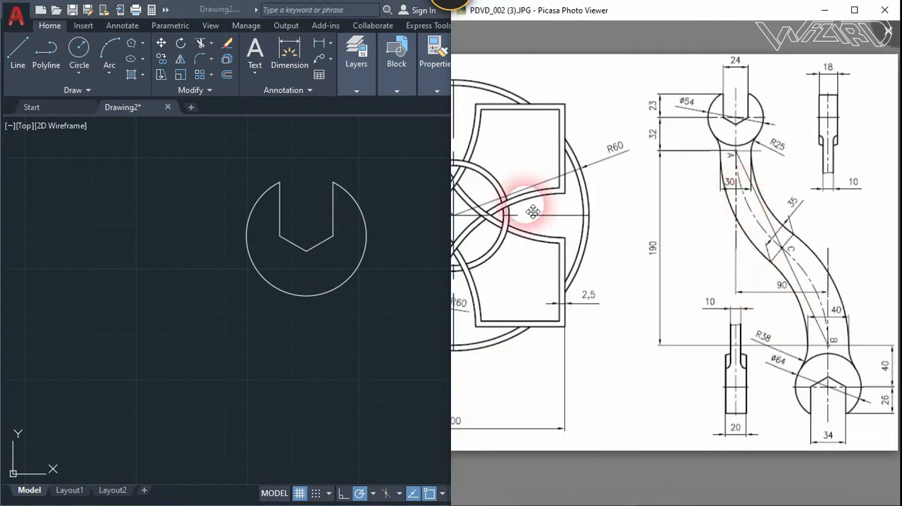
- Fillet the right jaw tip between the vertical side and the arc, picking a radius of about 1
{"action": "left_click", "coordinate": [415, 208]}
{"action": "type", "text": "f"}
{"action": "key", "text": "Return"}
{"action": "type", "text": "r"}
{"action": "key", "text": "Return"}
{"action": "scroll", "coordinate": [331, 180], "scroll_direction": "up", "scroll_amount": 4}
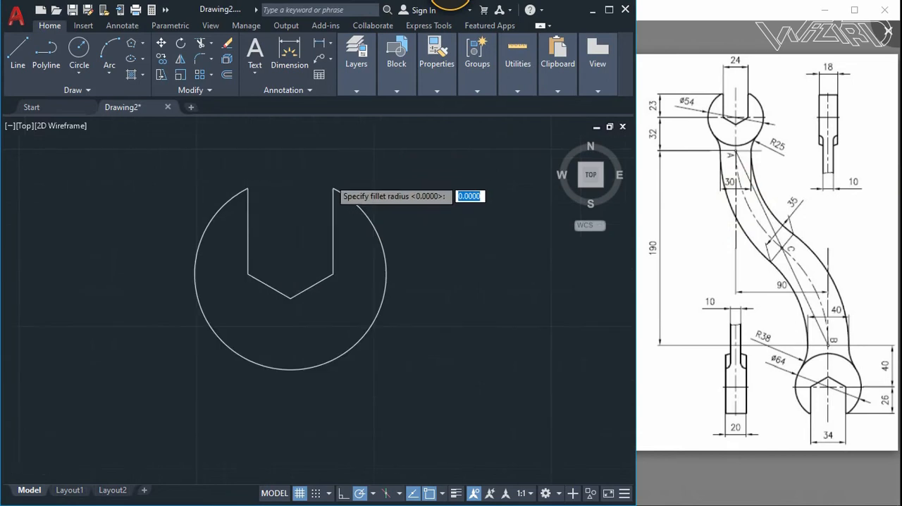
{"action": "left_click", "coordinate": [334, 189]}
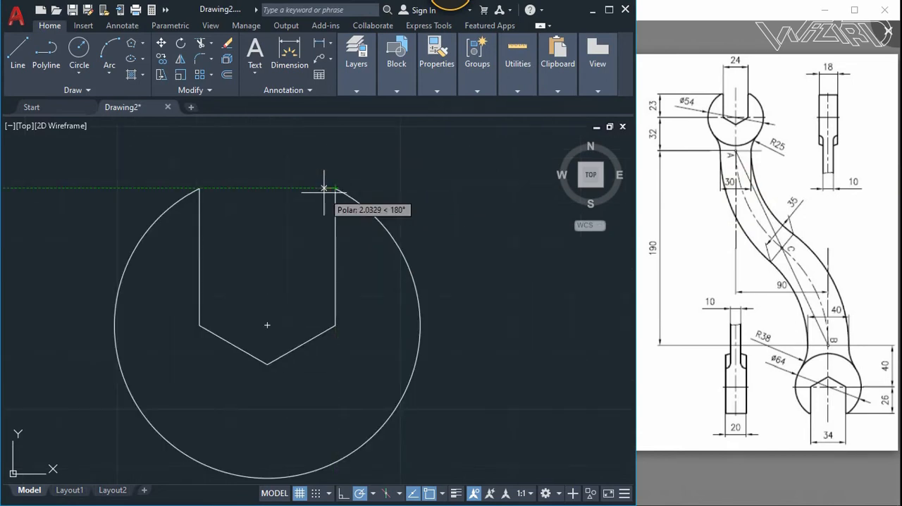
{"action": "scroll", "coordinate": [323, 188], "scroll_direction": "up", "scroll_amount": 2}
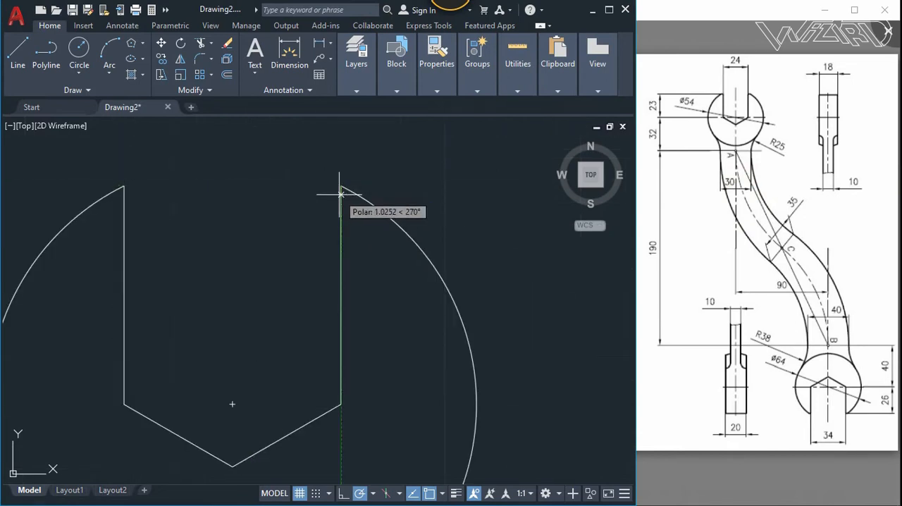
{"action": "left_click", "coordinate": [341, 194]}
{"action": "left_click", "coordinate": [341, 195]}
{"action": "left_click", "coordinate": [354, 193]}
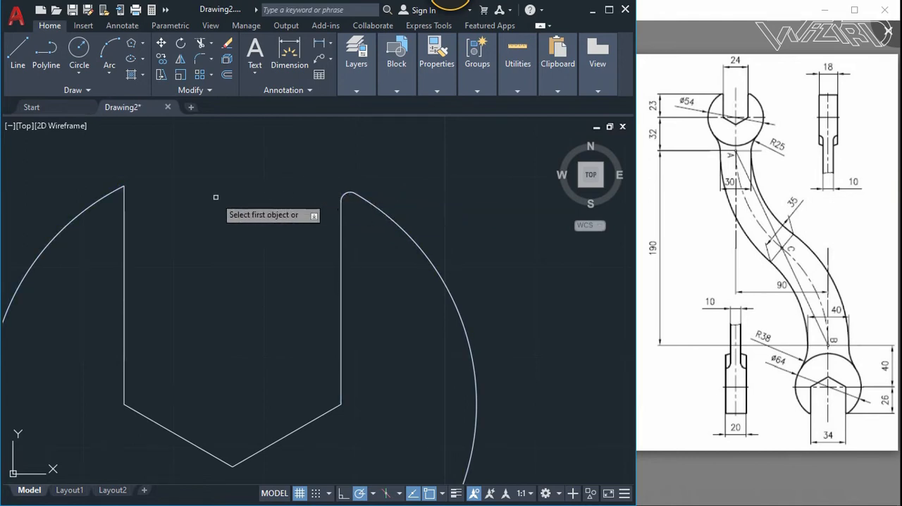
- Fillet the left jaw tip between the vertical side and the arc with the same radius
{"action": "left_click", "coordinate": [125, 196]}
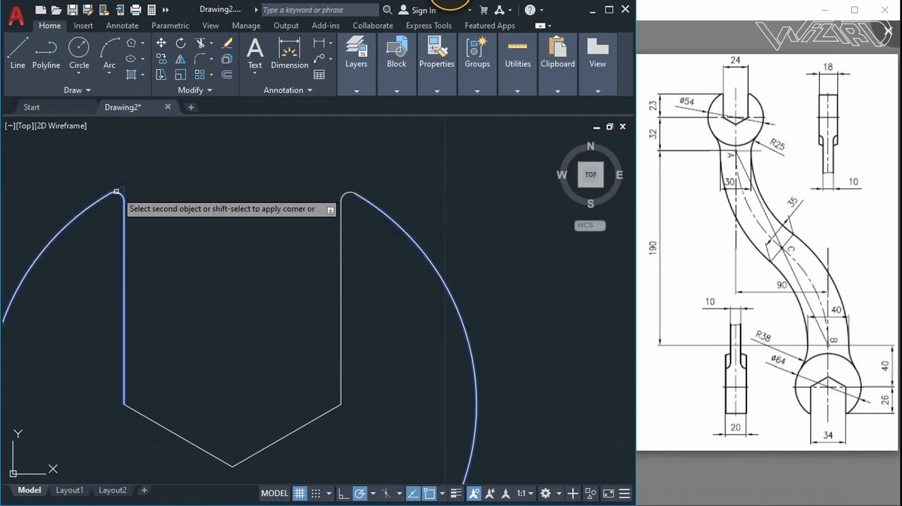
{"action": "left_click", "coordinate": [116, 191]}
{"action": "scroll", "coordinate": [218, 161], "scroll_direction": "down", "scroll_amount": 4}
{"action": "scroll", "coordinate": [283, 217], "scroll_direction": "down", "scroll_amount": 2}
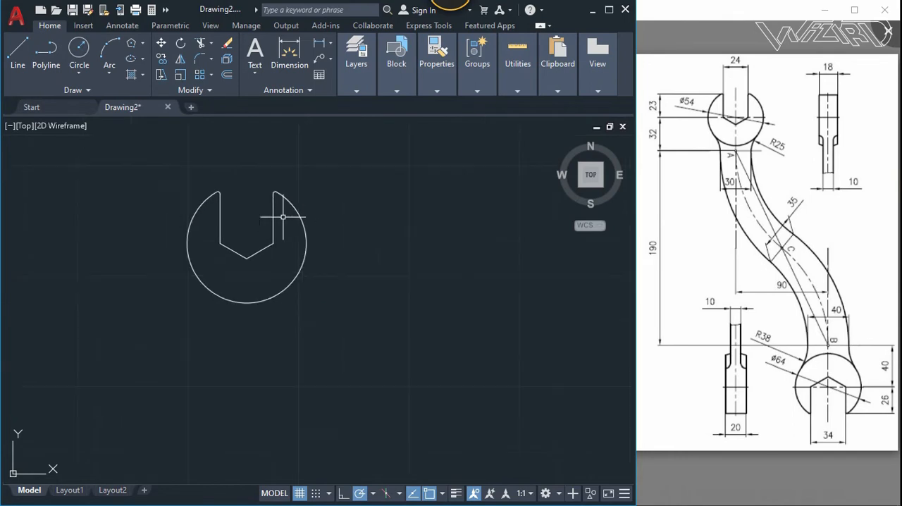
{"action": "scroll", "coordinate": [272, 252], "scroll_direction": "down", "scroll_amount": 2}
{"action": "left_click", "coordinate": [381, 341]}
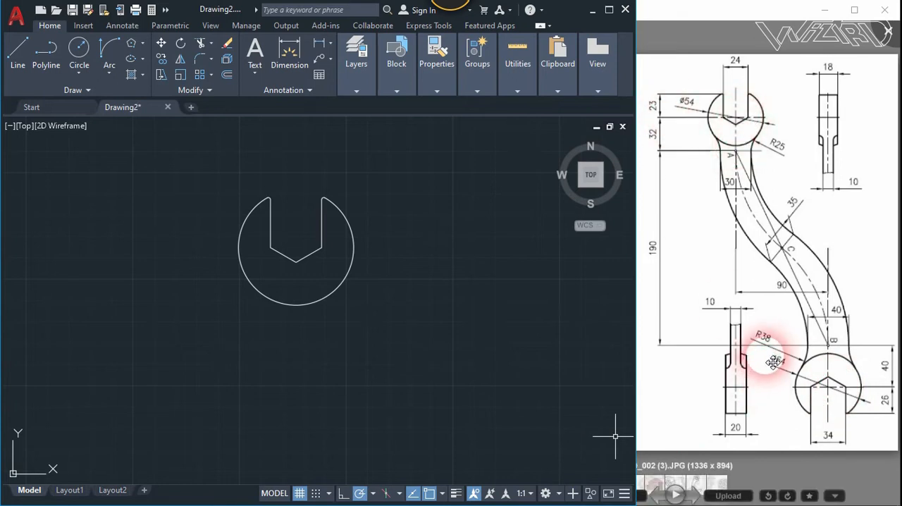
- Draw a 32-long vertical line straight down from the centre of the wrench's upper head
{"action": "type", "text": "l"}
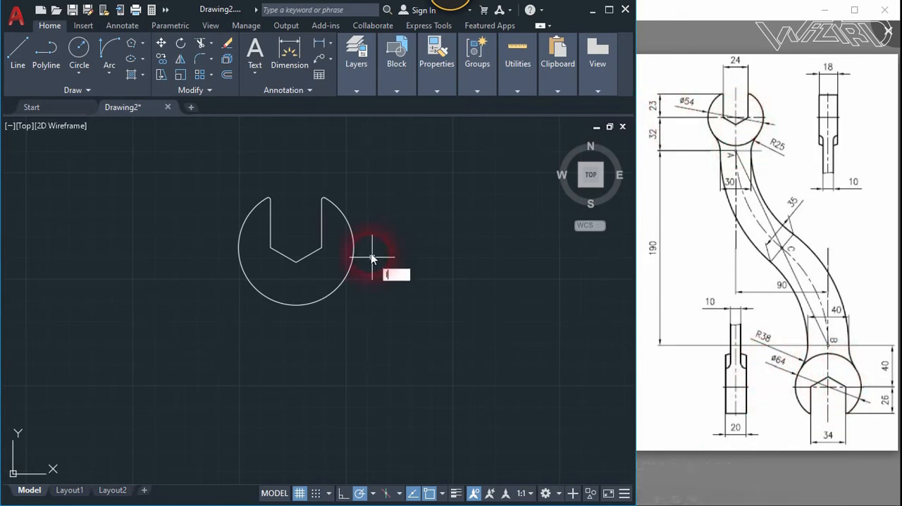
{"action": "key", "text": "Return"}
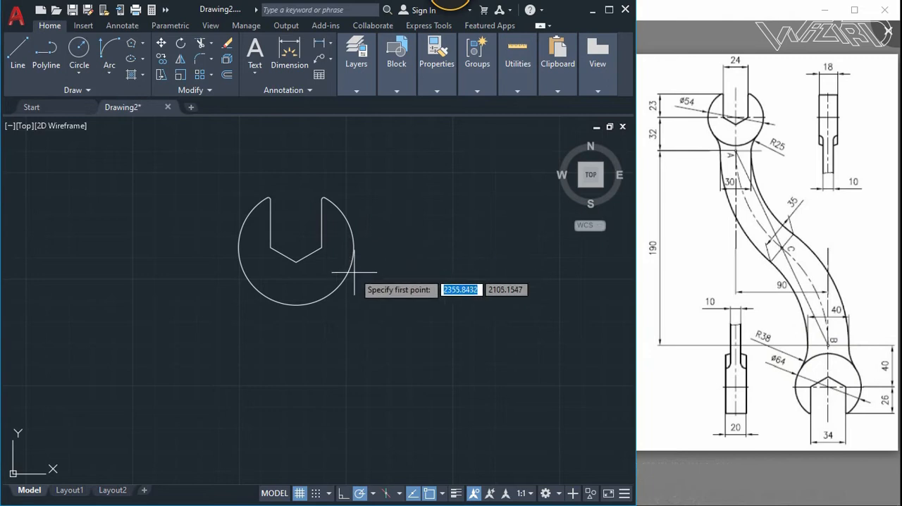
{"action": "left_click", "coordinate": [295, 247]}
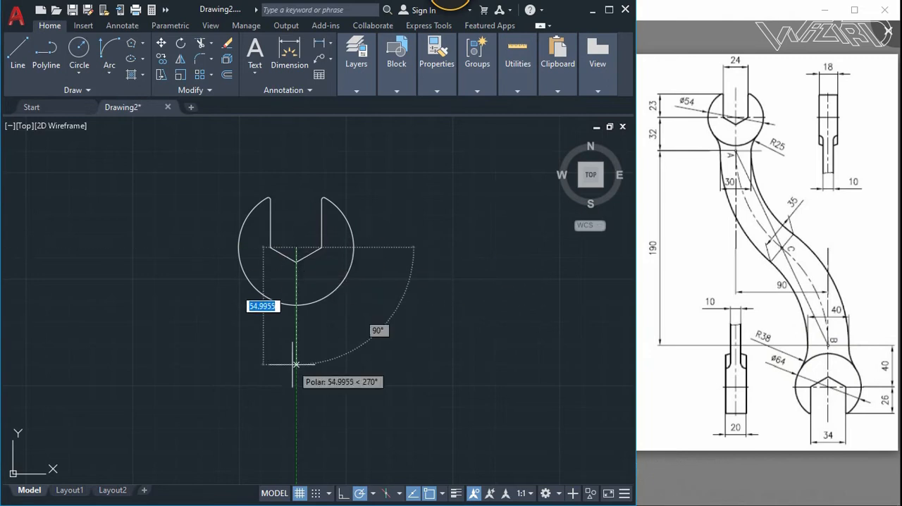
{"action": "type", "text": "32"}
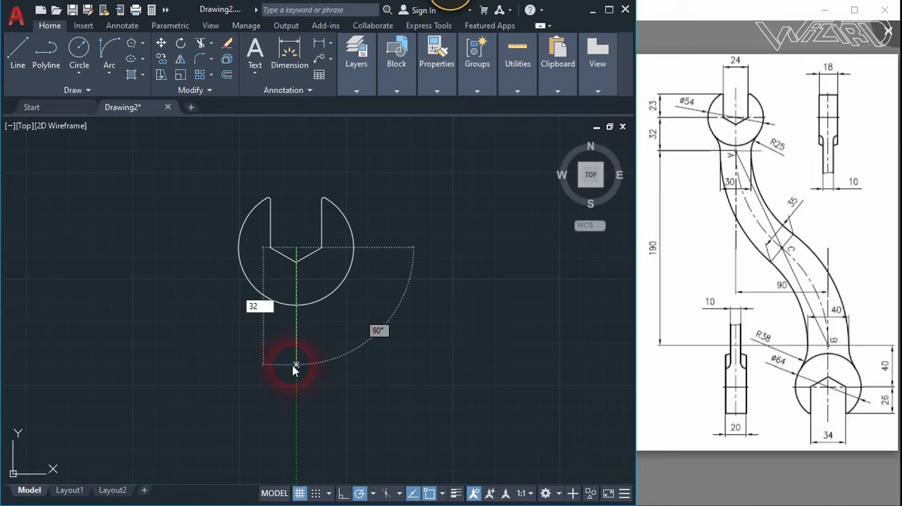
{"action": "key", "text": "Return"}
{"action": "key", "text": "Return"}
{"action": "key", "text": "Return"}
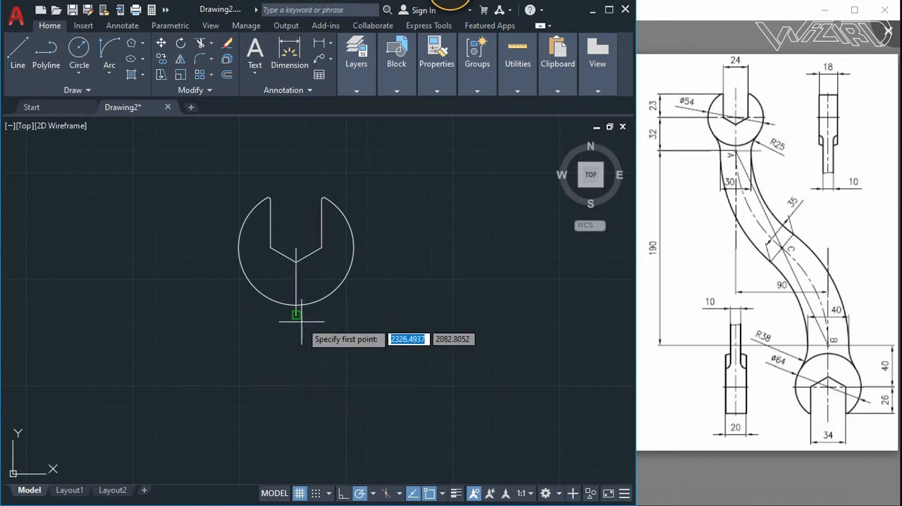
- Continue from the lower end of the 32-long line with a 190-long vertical line down and a 90-long horizontal line to the right
{"action": "scroll", "coordinate": [299, 318], "scroll_direction": "down", "scroll_amount": 4}
{"action": "middle_click_drag", "start_coordinate": [284, 330], "coordinate": [274, 226]}
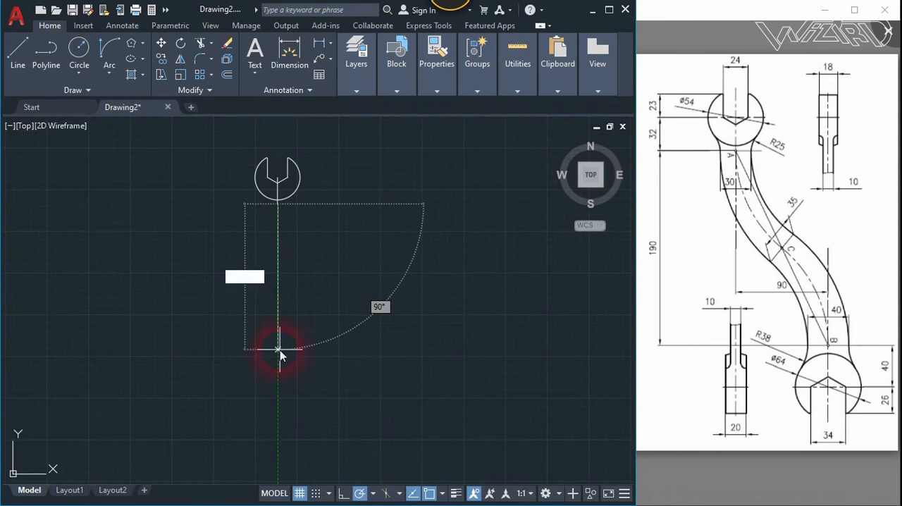
{"action": "type", "text": "190"}
{"action": "key", "text": "Return"}
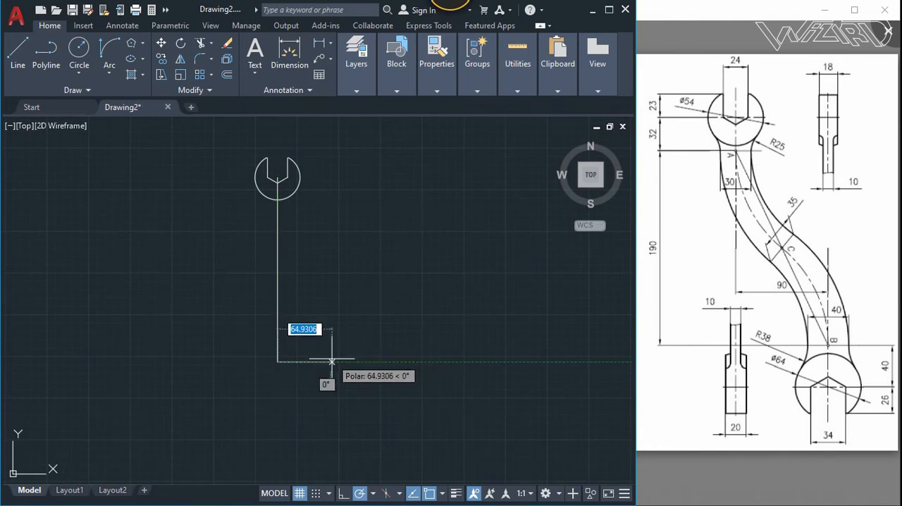
{"action": "type", "text": "90"}
{"action": "key", "text": "Return"}
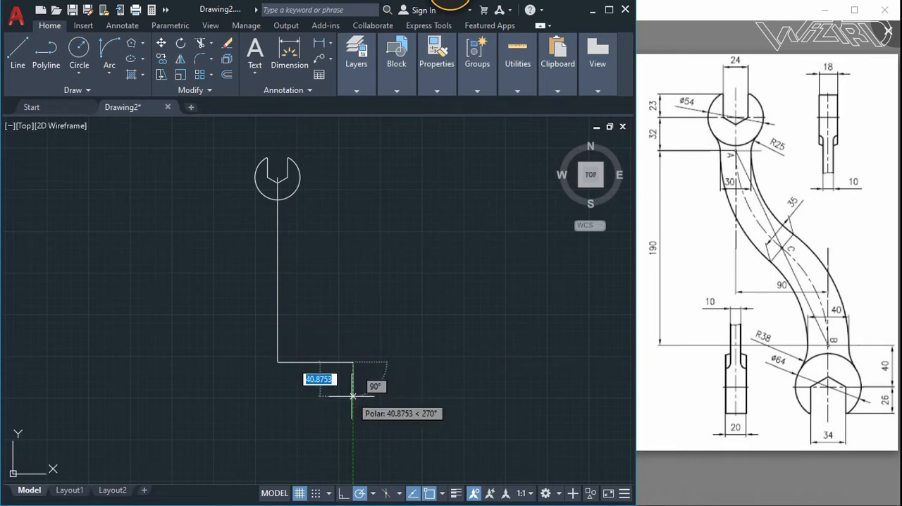
{"action": "type", "text": "40"}
{"action": "key", "text": "Return"}
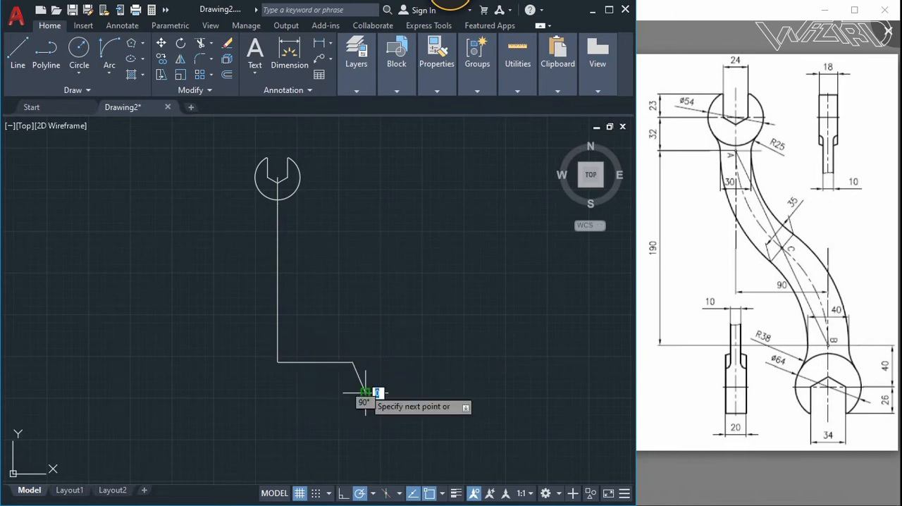
{"action": "key", "text": "ctrl+z"}
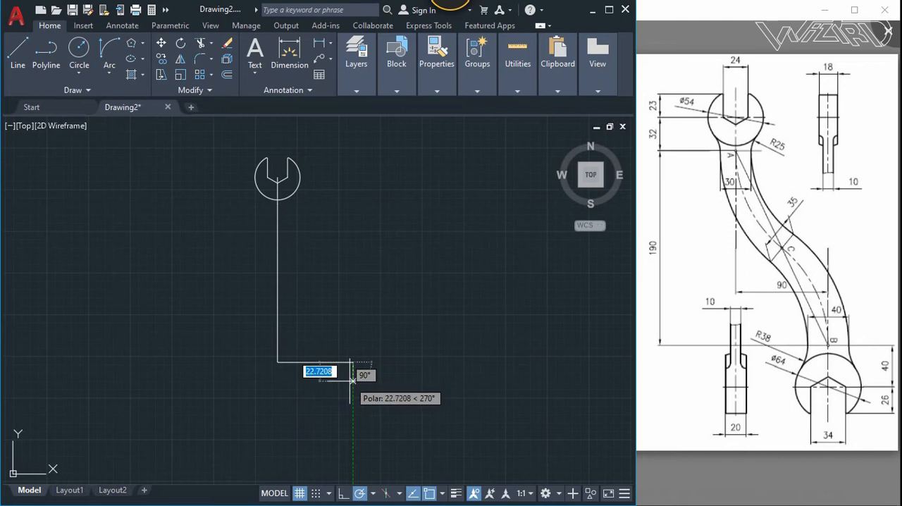
- Add a 40-long vertical line down from the right end of the 90-long line and finish the line chain
{"action": "type", "text": "40"}
{"action": "key", "text": "Return"}
{"action": "key", "text": "Escape"}
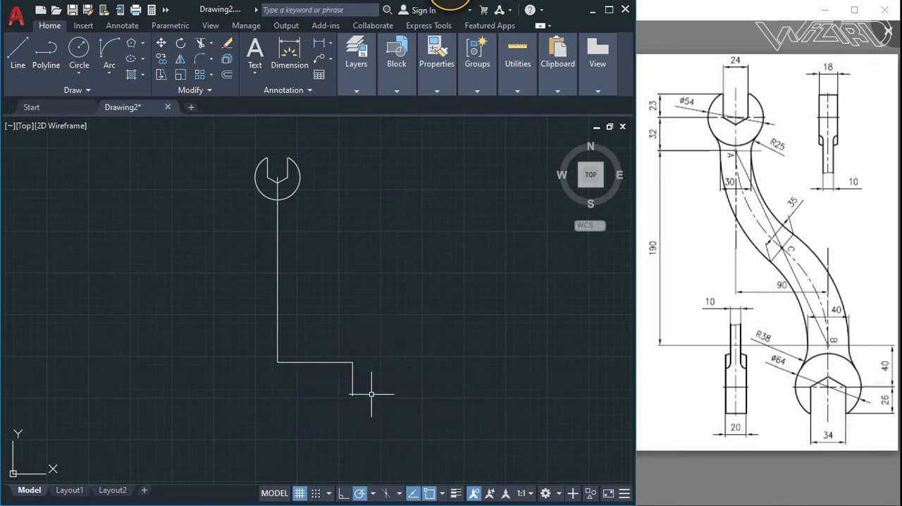
- Draw a circle for the lower head centred on the lower end of the 40-long line
{"action": "key", "text": "c"}
{"action": "key", "text": "Return"}
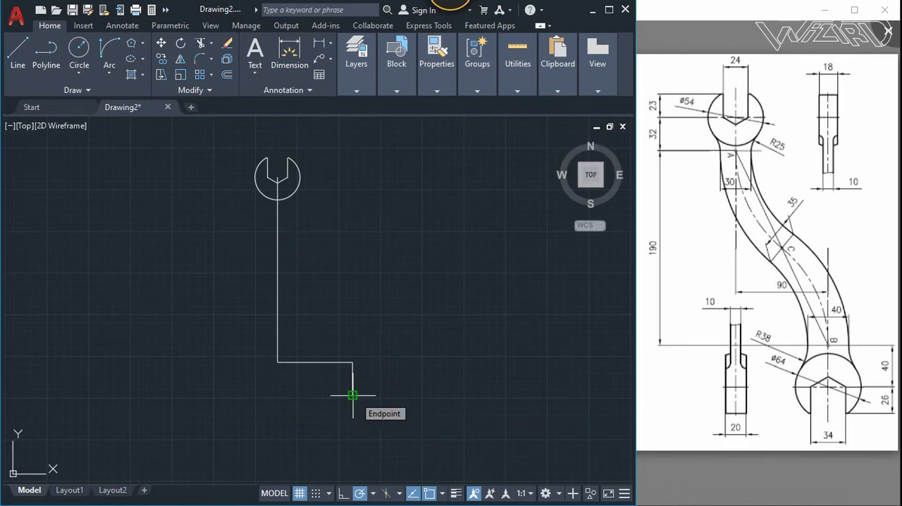
{"action": "left_click", "coordinate": [352, 395]}
{"action": "left_click", "coordinate": [432, 383]}
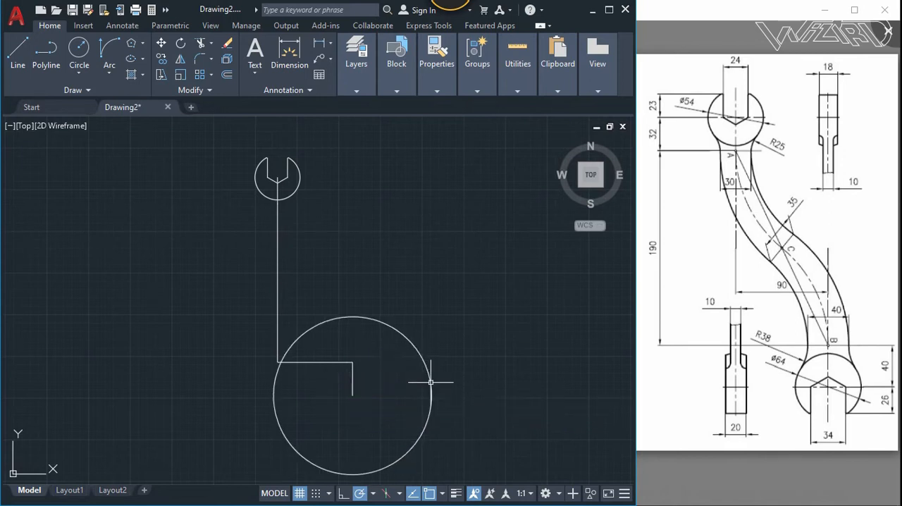
- Set the lower head circle's radius to 32
{"action": "left_click", "coordinate": [431, 380]}
{"action": "type", "text": "32"}
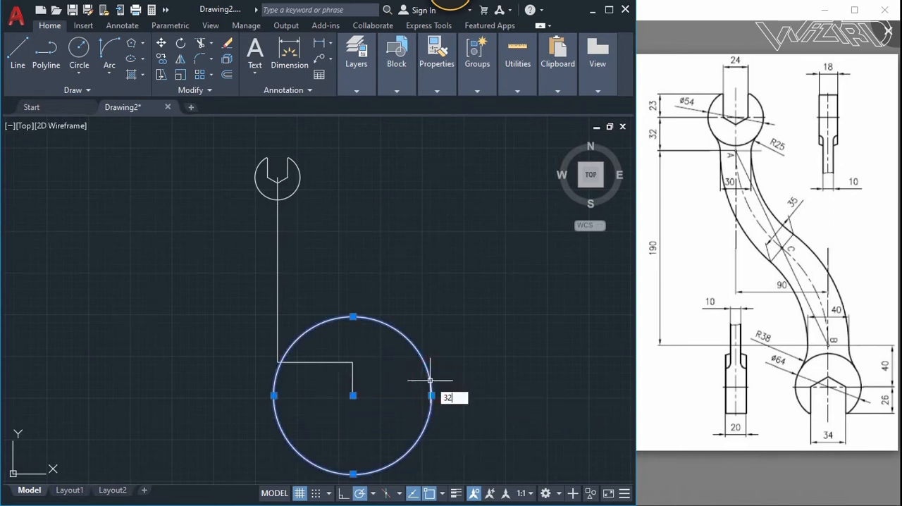
{"action": "key", "text": "Return"}
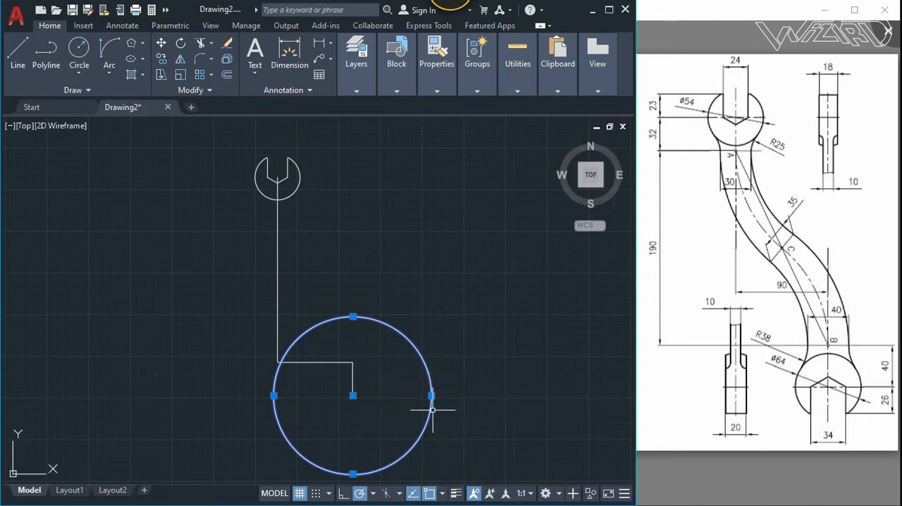
{"action": "left_click", "coordinate": [431, 395]}
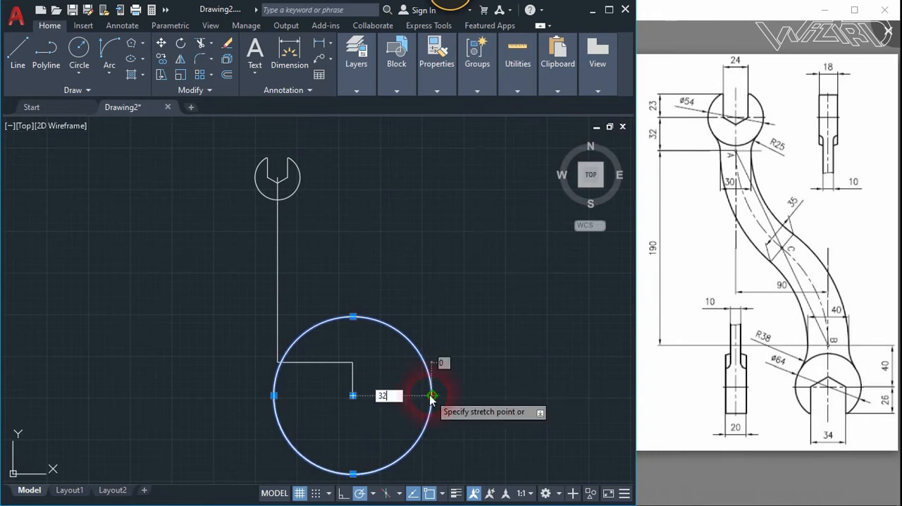
{"action": "key", "text": "Return"}
{"action": "key", "text": "Escape"}
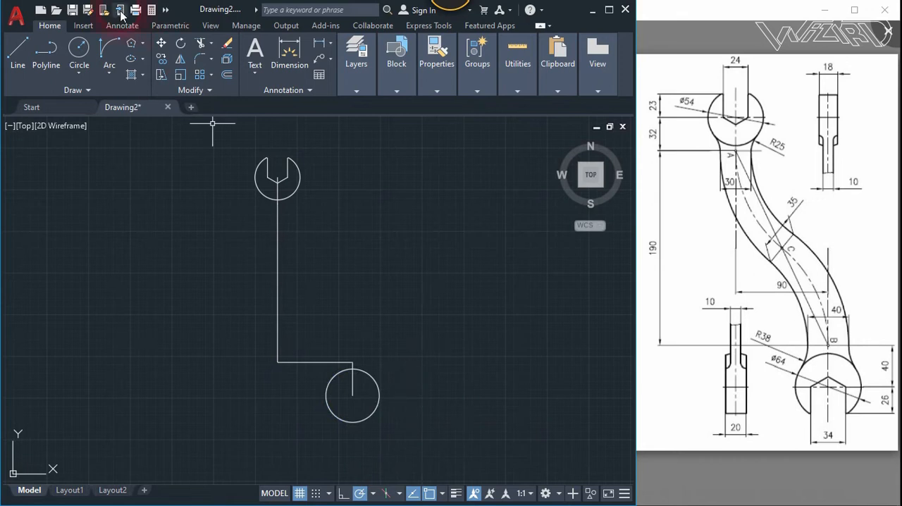
{"action": "left_click", "coordinate": [132, 45]}
{"action": "key", "text": "Return"}
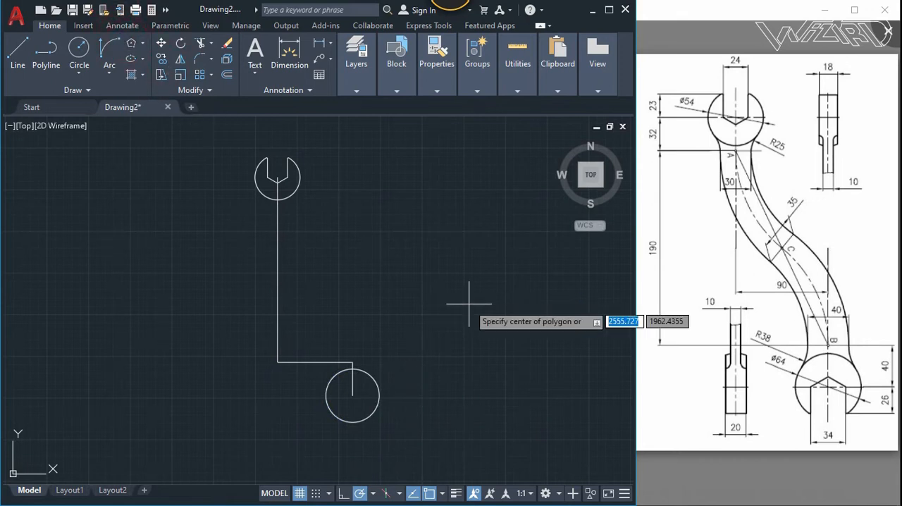
{"action": "left_click", "coordinate": [431, 367]}
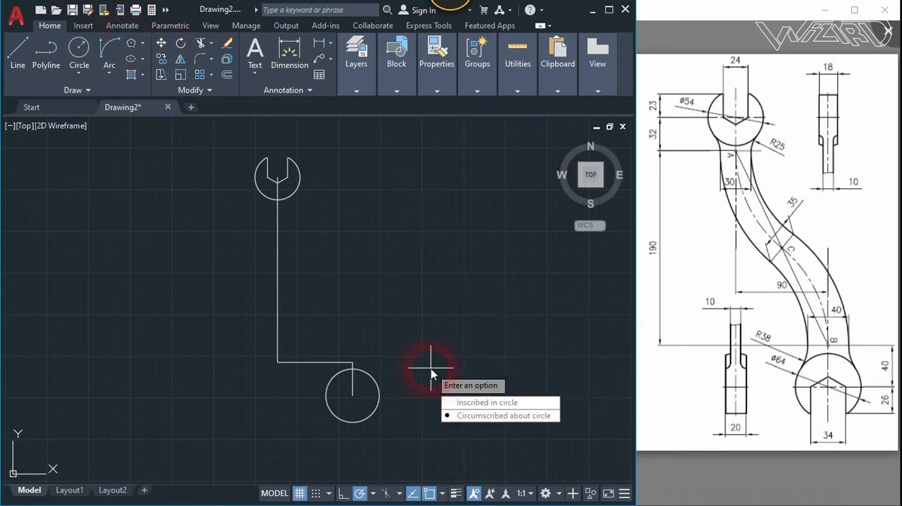
{"action": "left_click", "coordinate": [476, 416]}
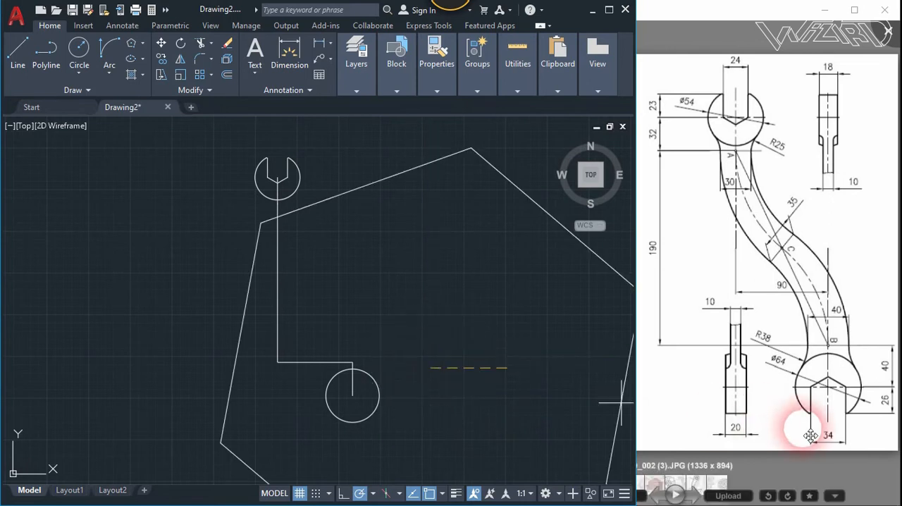
{"action": "left_click", "coordinate": [525, 347]}
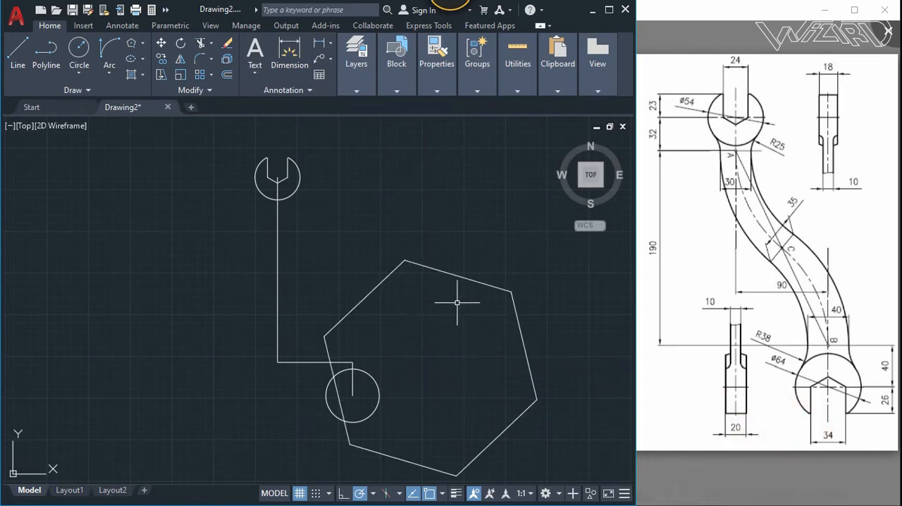
{"action": "key", "text": "ctrl+z"}
- Draw a six-sided polygon circumscribed about a circle of radius 17 in the empty area right of the lower head
{"action": "key", "text": "Return"}
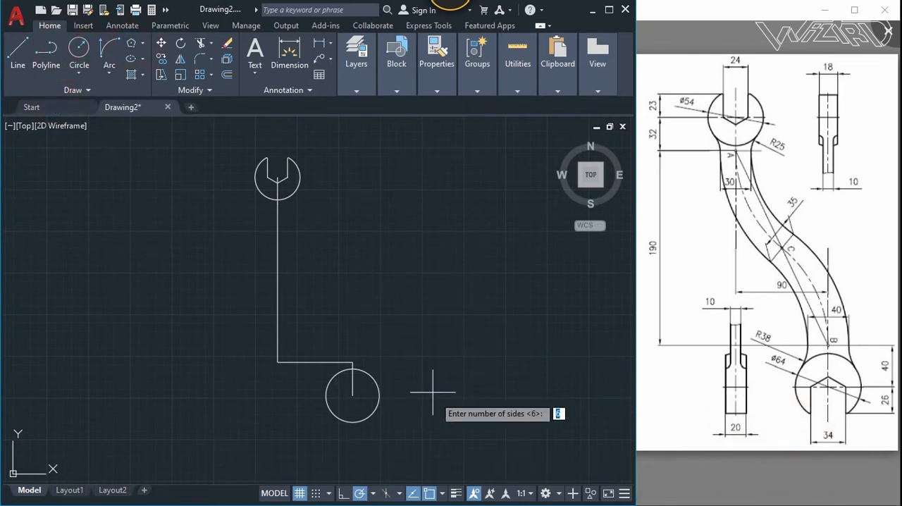
{"action": "key", "text": "Return"}
{"action": "key", "text": "Return"}
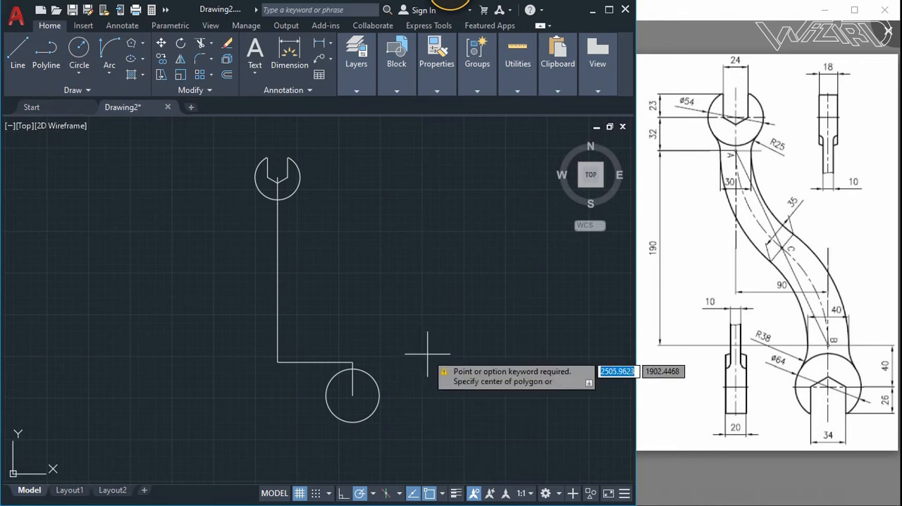
{"action": "left_click", "coordinate": [442, 363]}
{"action": "key", "text": "Return"}
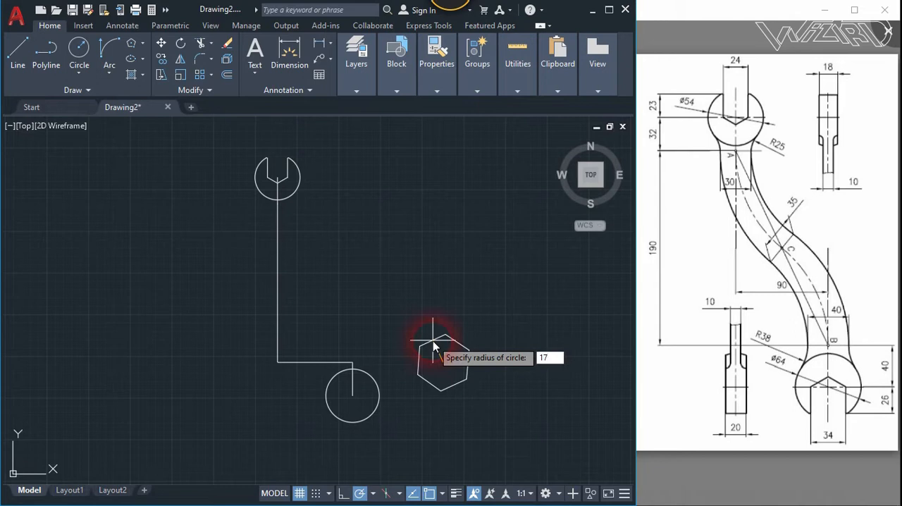
{"action": "type", "text": "17"}
{"action": "key", "text": "Return"}
- Rotate the hexagon about its centre so that one corner points straight up
{"action": "type", "text": "r"}
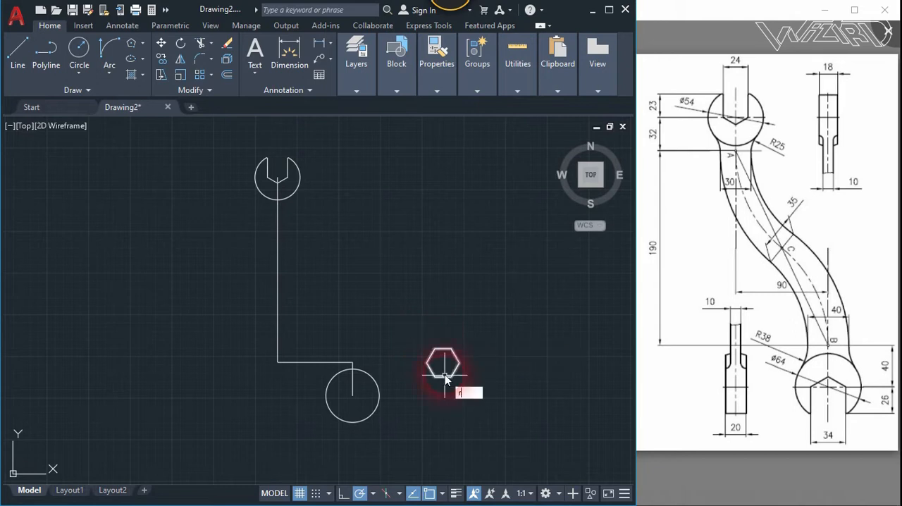
{"action": "type", "text": "o"}
{"action": "key", "text": "Return"}
{"action": "left_click", "coordinate": [437, 362]}
{"action": "key", "text": "Return"}
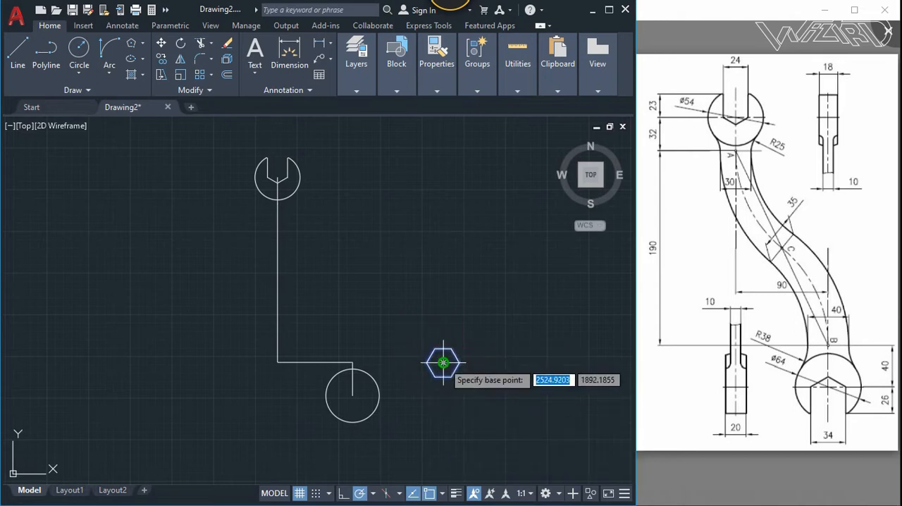
{"action": "left_click", "coordinate": [442, 362]}
{"action": "left_click", "coordinate": [445, 325]}
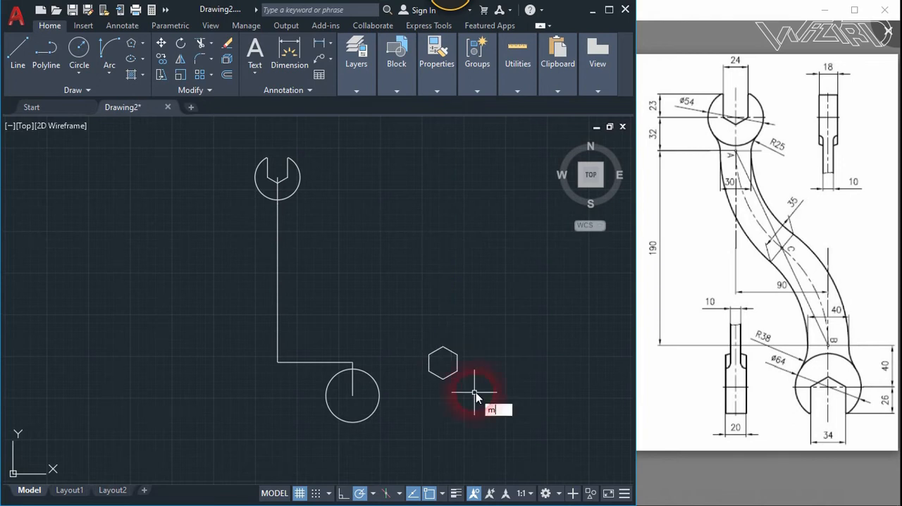
- Move the hexagon so the point below its top corner, level with its upper side corners, lands on the lower circle's centre
{"action": "type", "text": "m"}
{"action": "key", "text": "Return"}
{"action": "scroll", "coordinate": [468, 405], "scroll_direction": "up", "scroll_amount": 4}
{"action": "left_click", "coordinate": [429, 369]}
{"action": "left_click", "coordinate": [367, 290]}
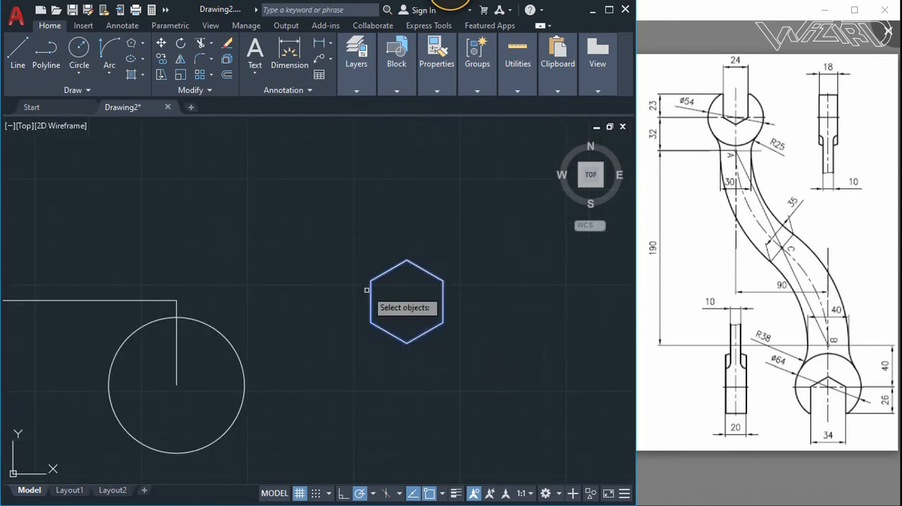
{"action": "key", "text": "Return"}
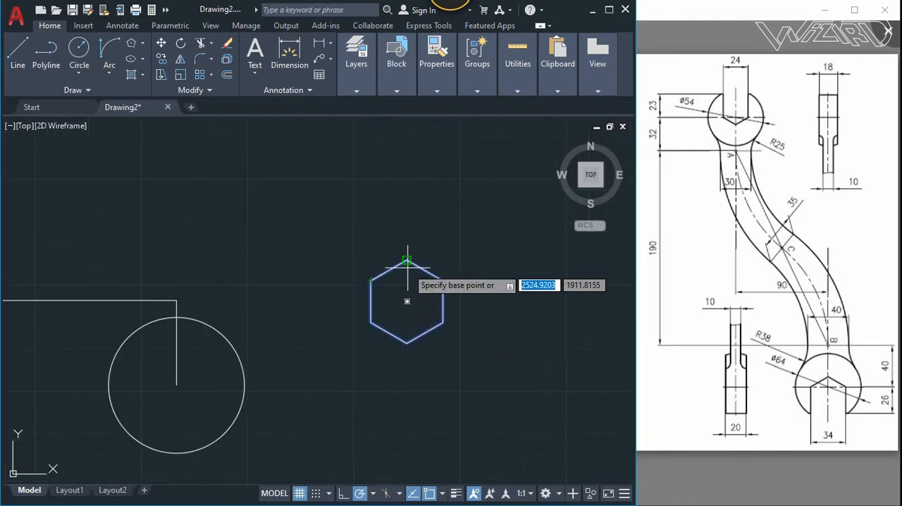
{"action": "left_click", "coordinate": [406, 279]}
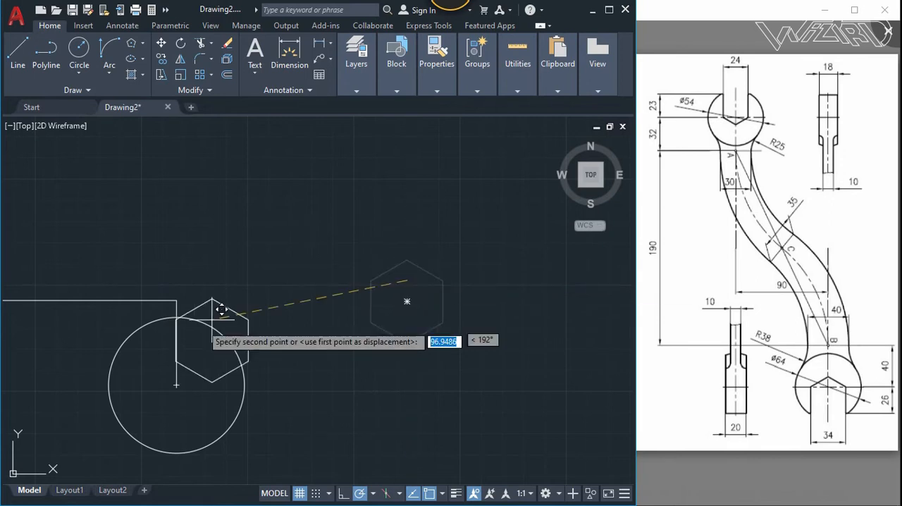
{"action": "left_click", "coordinate": [176, 384]}
- Explode the hexagon and delete its two lower slanted sides
{"action": "scroll", "coordinate": [176, 384], "scroll_direction": "down", "scroll_amount": 2}
{"action": "middle_click_drag", "start_coordinate": [166, 393], "coordinate": [253, 377]}
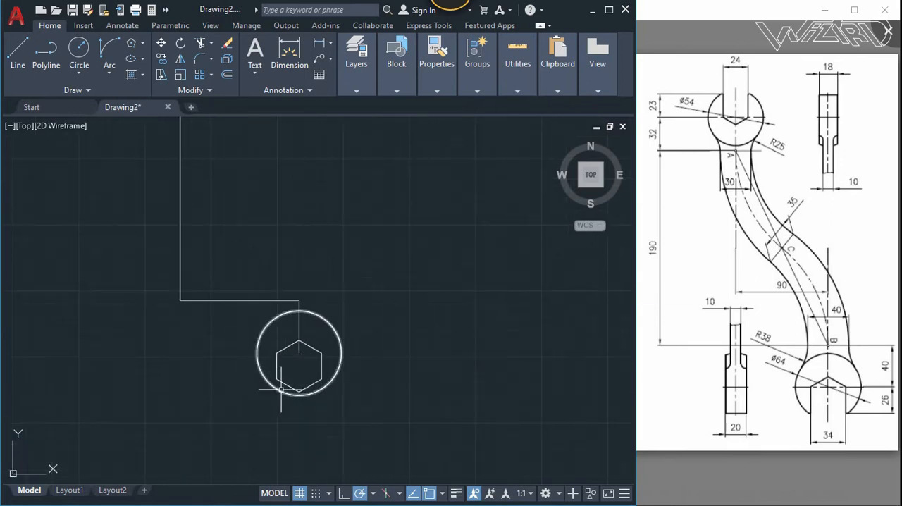
{"action": "type", "text": "x"}
{"action": "right_click", "coordinate": [281, 389]}
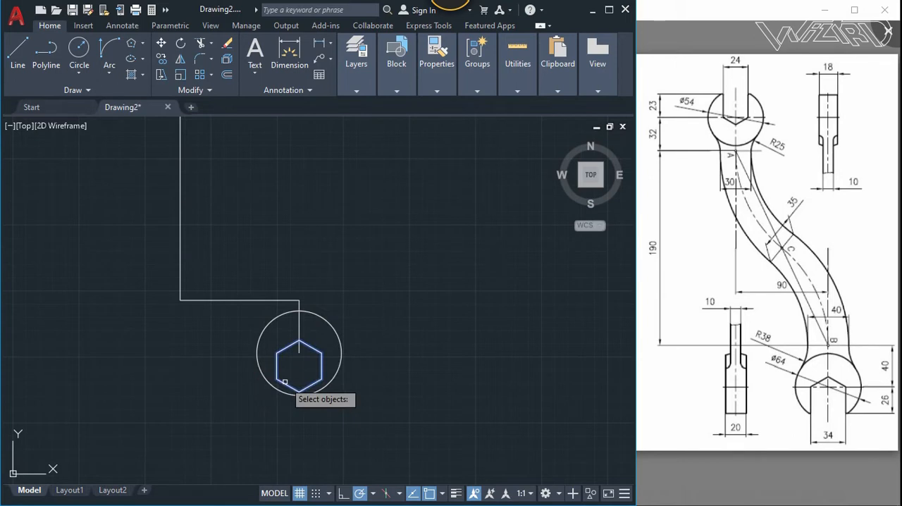
{"action": "left_click", "coordinate": [284, 381]}
{"action": "key", "text": "Return"}
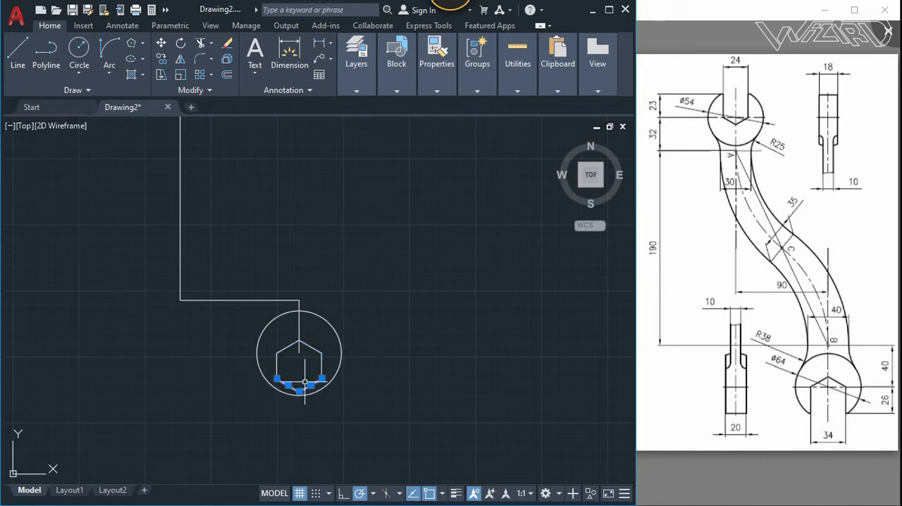
- Stretch the lower ends of the lower jaw's two vertical sides down to the head circle
{"action": "left_click", "coordinate": [326, 376]}
{"action": "left_click", "coordinate": [271, 363]}
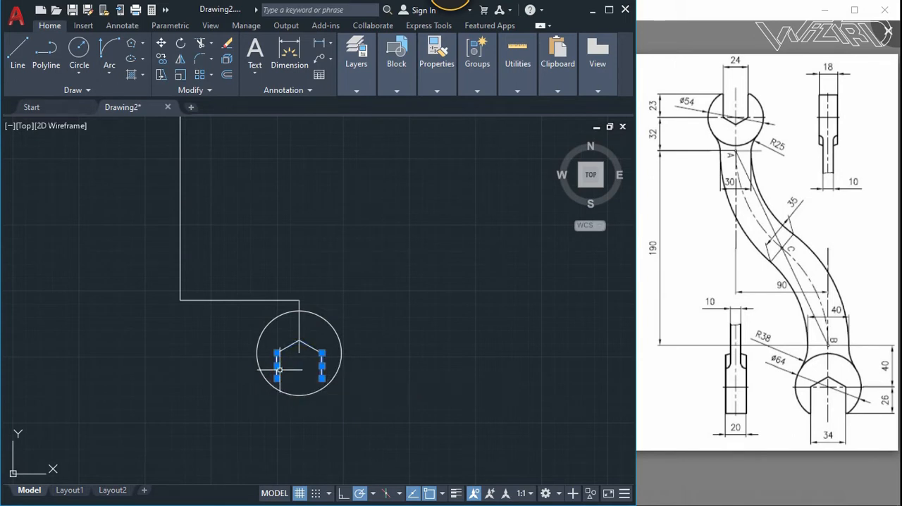
{"action": "scroll", "coordinate": [282, 384], "scroll_direction": "up", "scroll_amount": 4}
{"action": "left_click", "coordinate": [261, 358]}
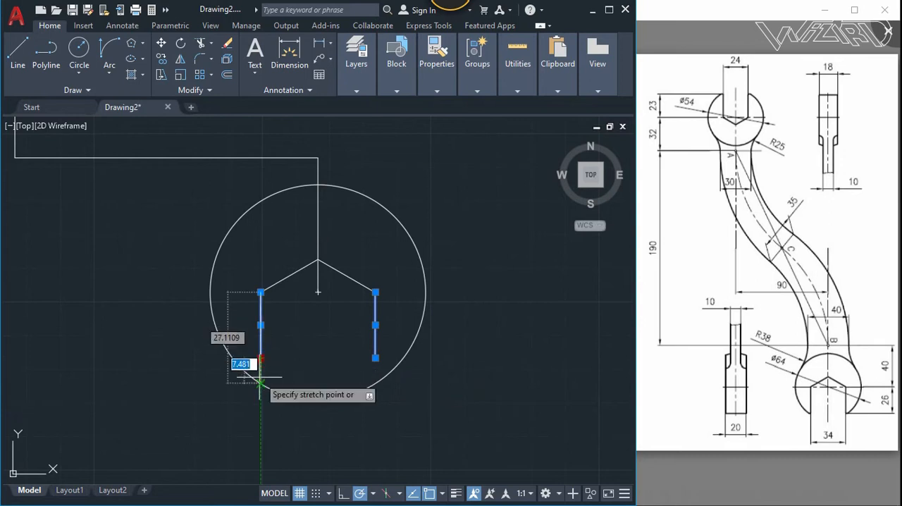
{"action": "left_click", "coordinate": [261, 383]}
{"action": "left_click", "coordinate": [376, 358]}
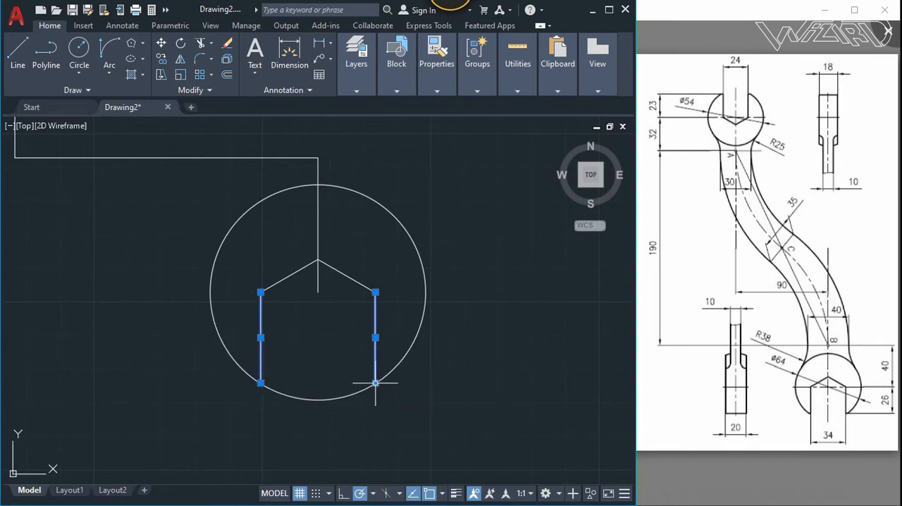
{"action": "left_click", "coordinate": [376, 383]}
{"action": "key", "text": "Escape"}
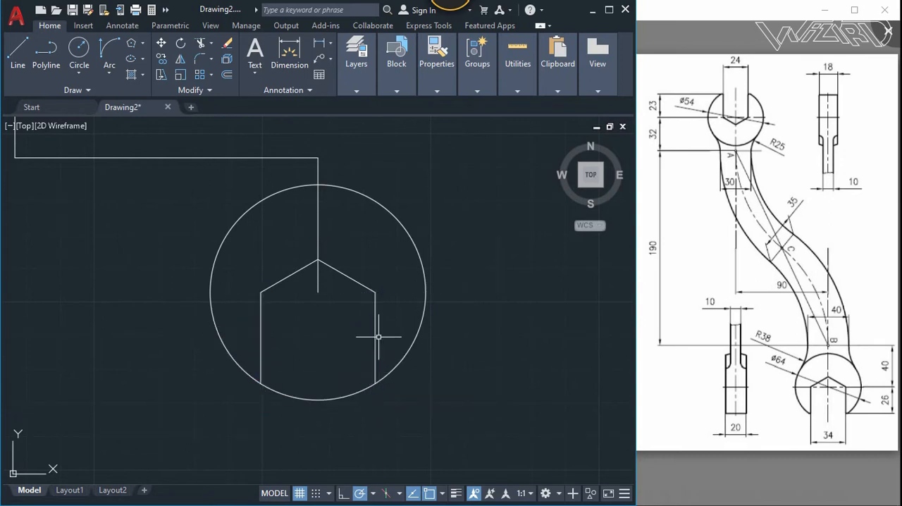
- Trim the lower head circle between the jaw's two vertical sides to open the jaw
{"action": "right_click", "coordinate": [378, 336]}
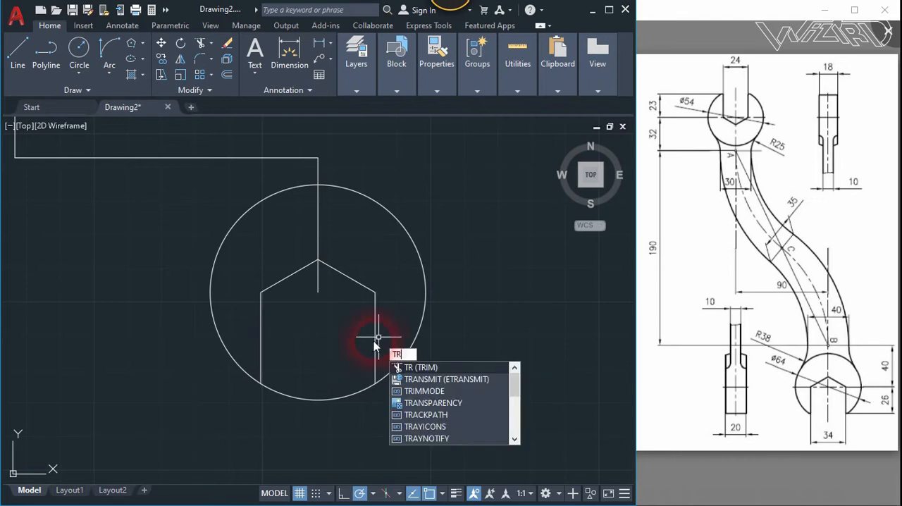
{"action": "left_click", "coordinate": [348, 401]}
{"action": "right_click", "coordinate": [330, 386]}
{"action": "scroll", "coordinate": [345, 386], "scroll_direction": "down", "scroll_amount": 5}
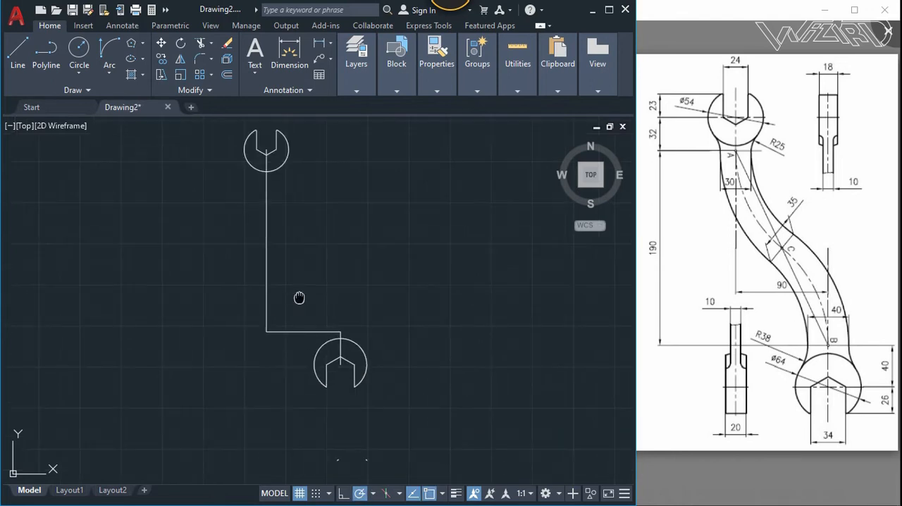
- Delete the long vertical and horizontal construction lines connecting the two heads' centre lines
{"action": "middle_click_drag", "start_coordinate": [299, 297], "coordinate": [311, 323]}
{"action": "left_click", "coordinate": [329, 358]}
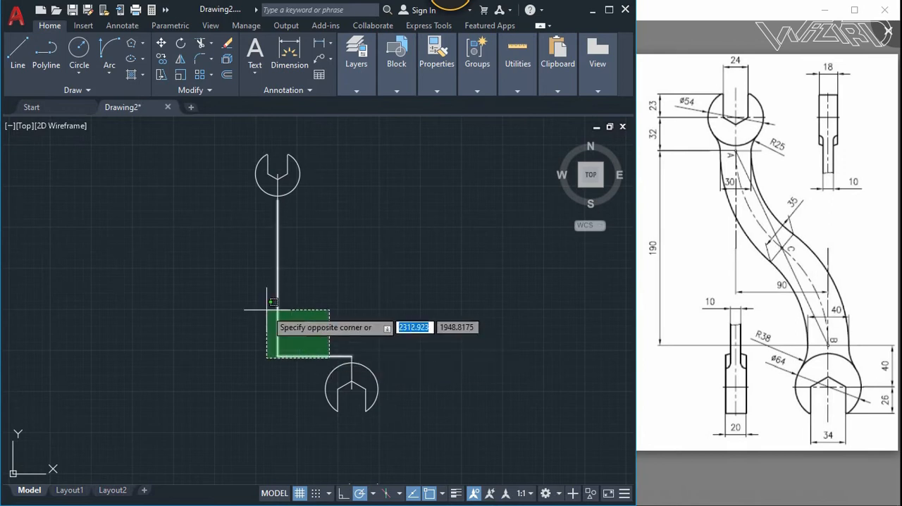
{"action": "left_click", "coordinate": [244, 306]}
{"action": "key", "text": "Delete"}
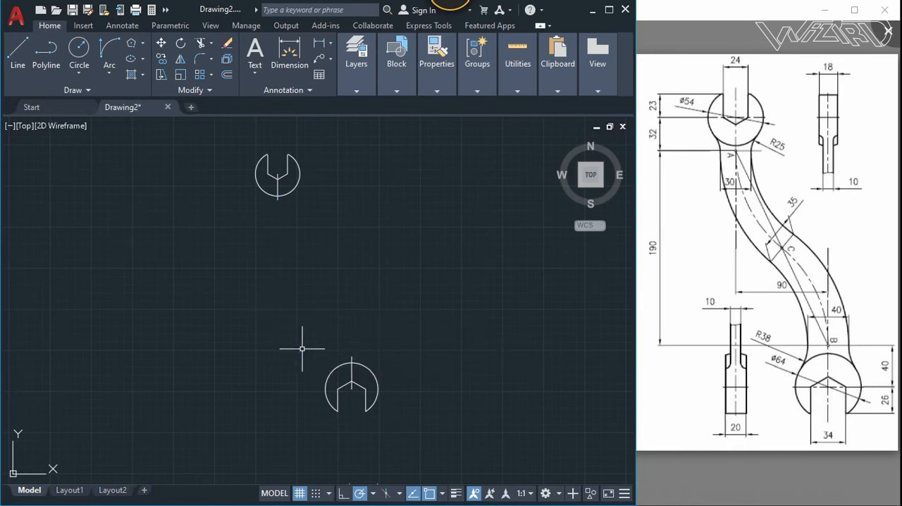
- Offset the lower head's vertical centre line by 20 to both sides
{"action": "type", "text": "ov"}
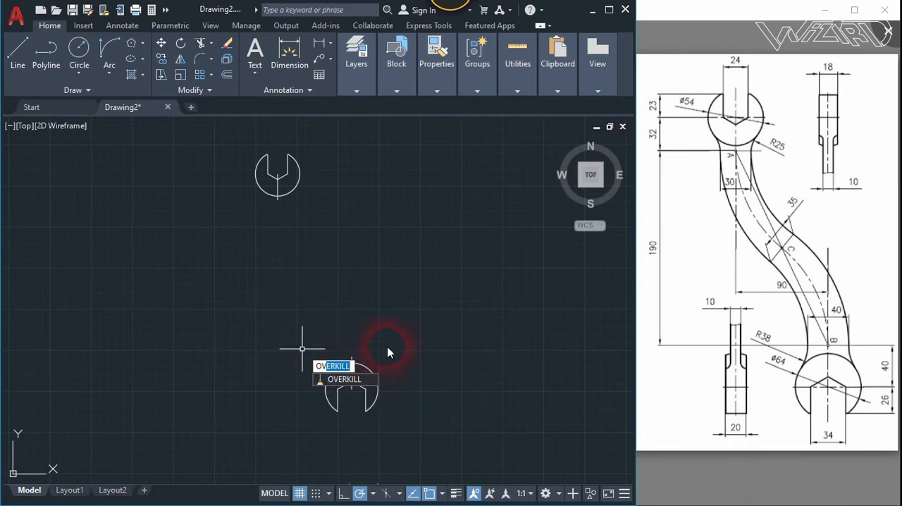
{"action": "key", "text": "BackSpace"}
{"action": "key", "text": "BackSpace"}
{"action": "key", "text": "Return"}
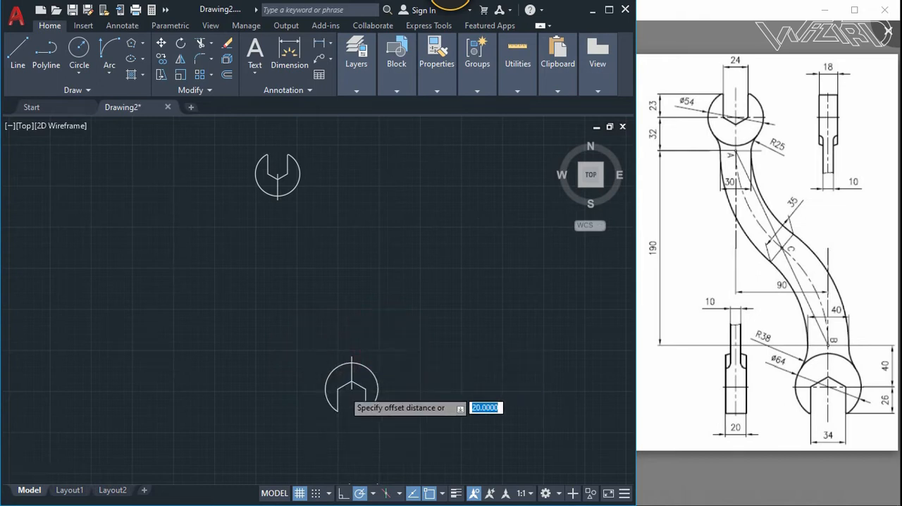
{"action": "scroll", "coordinate": [357, 336], "scroll_direction": "up", "scroll_amount": 2}
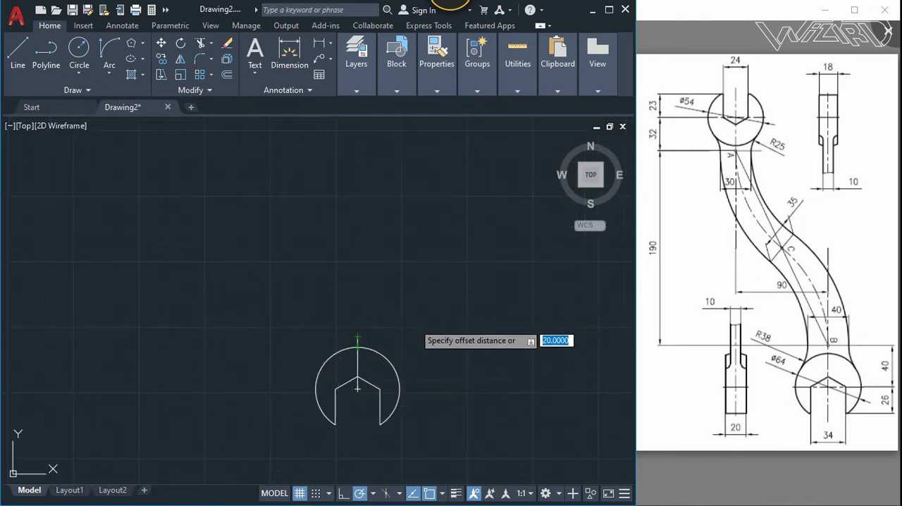
{"action": "key", "text": "Return"}
{"action": "left_click", "coordinate": [358, 340]}
{"action": "left_click", "coordinate": [373, 335]}
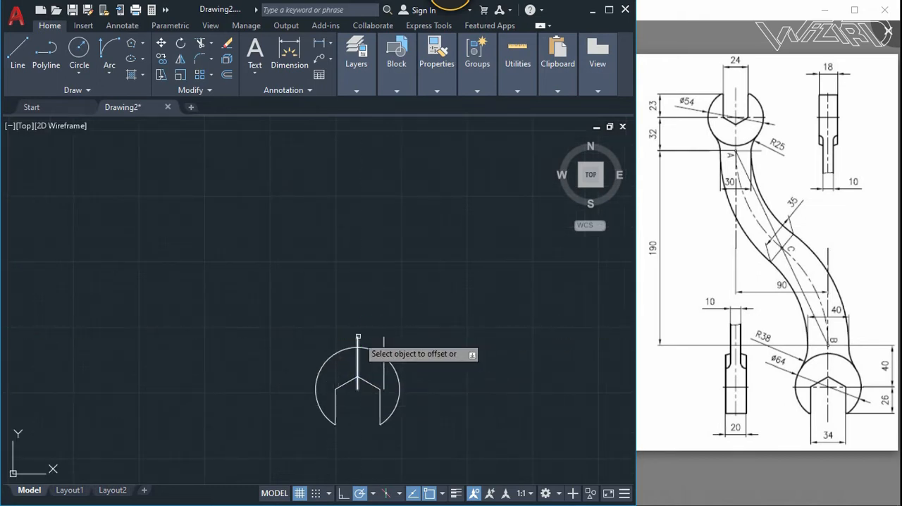
{"action": "left_click", "coordinate": [357, 344]}
{"action": "left_click", "coordinate": [281, 332]}
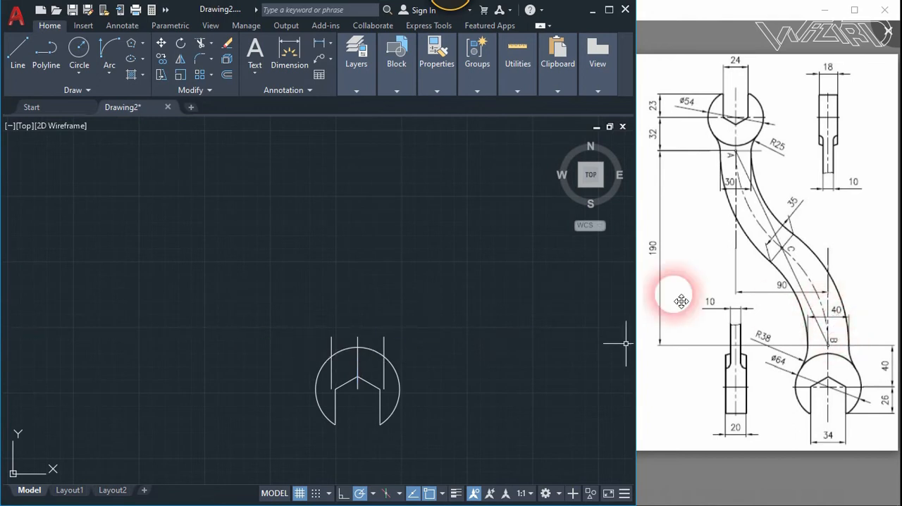
- Offset the upper head's vertical centre line by 15 to both sides for the 30-wide neck
{"action": "scroll", "coordinate": [401, 290], "scroll_direction": "down", "scroll_amount": 2}
{"action": "scroll", "coordinate": [286, 135], "scroll_direction": "up", "scroll_amount": 4}
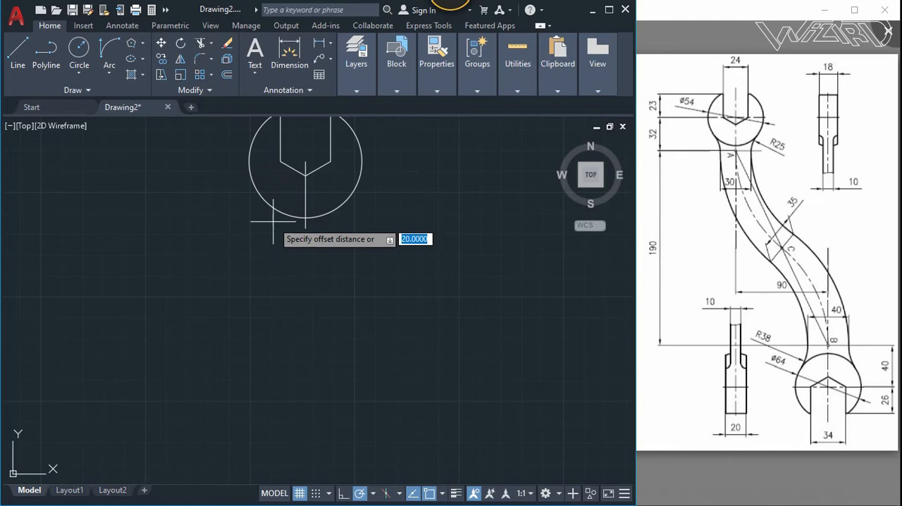
{"action": "type", "text": "15"}
{"action": "key", "text": "Return"}
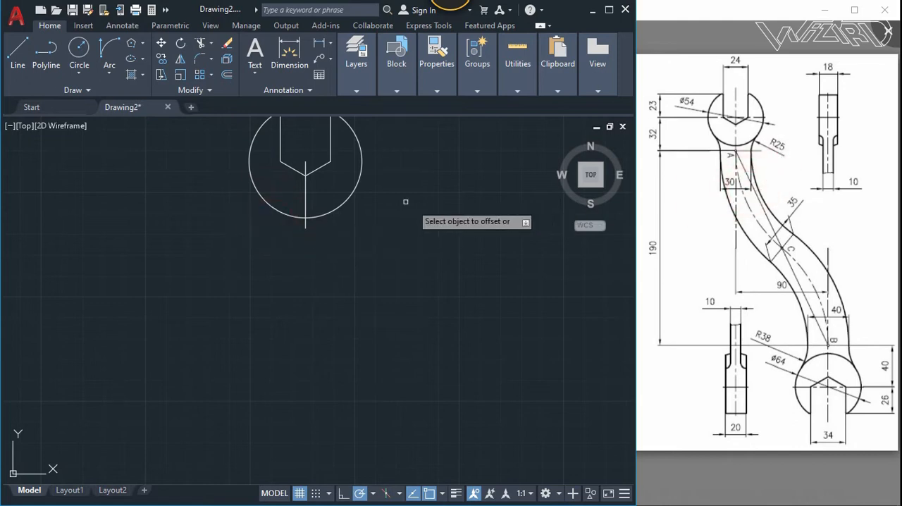
{"action": "left_click", "coordinate": [305, 202]}
{"action": "left_click", "coordinate": [434, 211]}
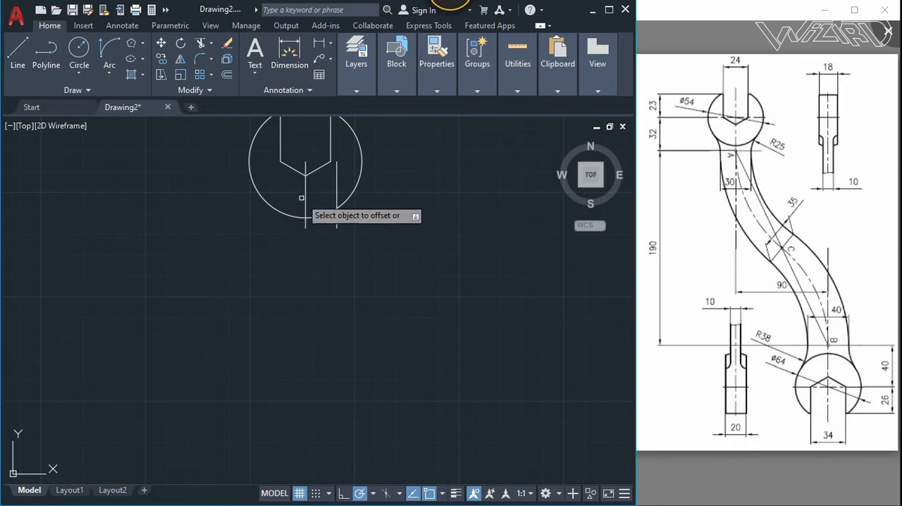
{"action": "left_click", "coordinate": [305, 204]}
{"action": "left_click", "coordinate": [228, 217]}
{"action": "scroll", "coordinate": [282, 219], "scroll_direction": "down", "scroll_amount": 4}
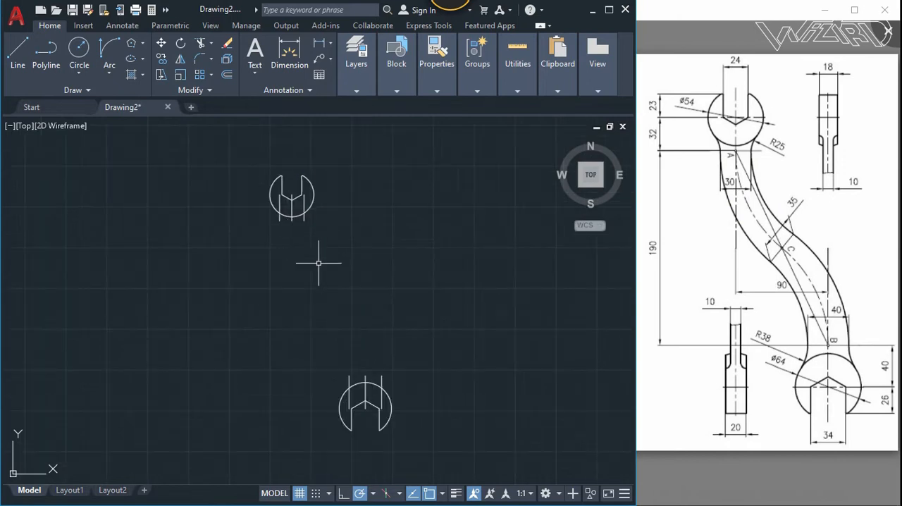
- Draw a line from the lower end of the upper head's centre line to the upper end of the lower head's centre line
{"action": "key", "text": "Return"}
{"action": "scroll", "coordinate": [310, 247], "scroll_direction": "up", "scroll_amount": 2}
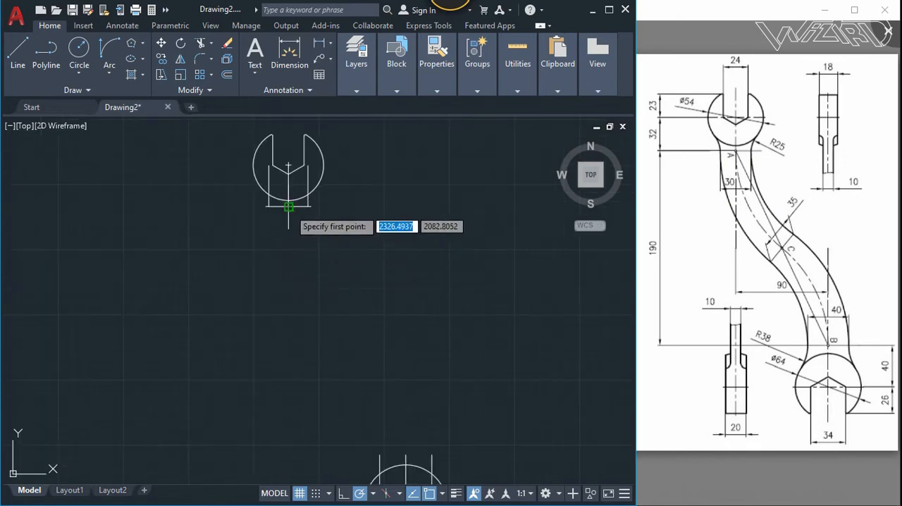
{"action": "left_click", "coordinate": [289, 207]}
{"action": "left_click", "coordinate": [406, 452]}
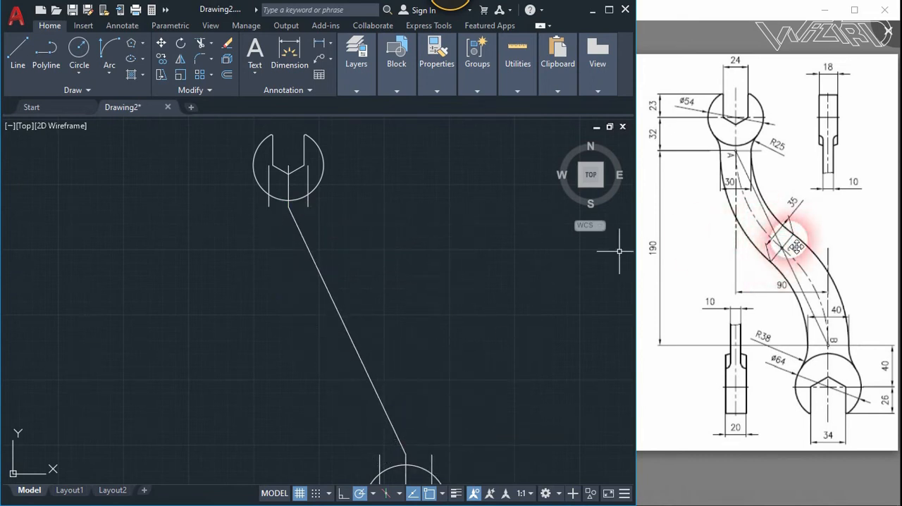
- Draw a 35-long line at 45° beside the slanted connecting line and move it by its midpoint onto the connecting line's midpoint
{"action": "left_click", "coordinate": [34, 48]}
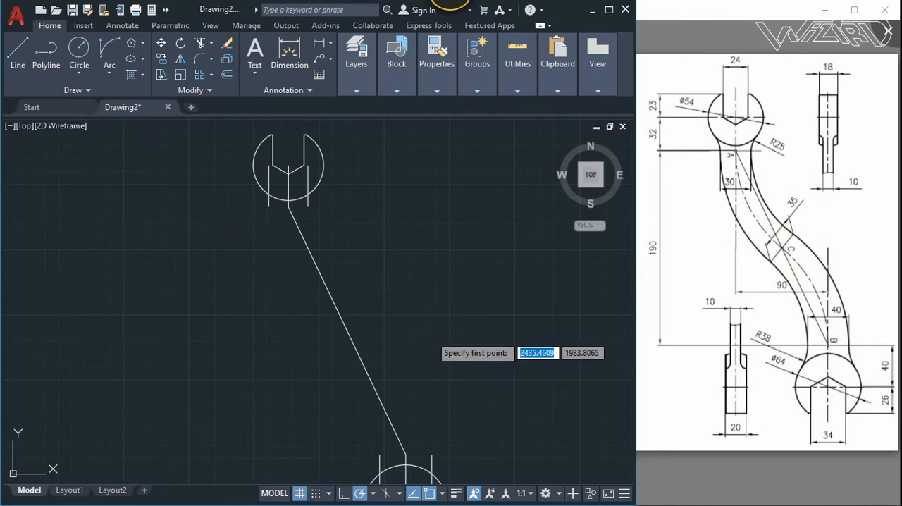
{"action": "left_click", "coordinate": [431, 334]}
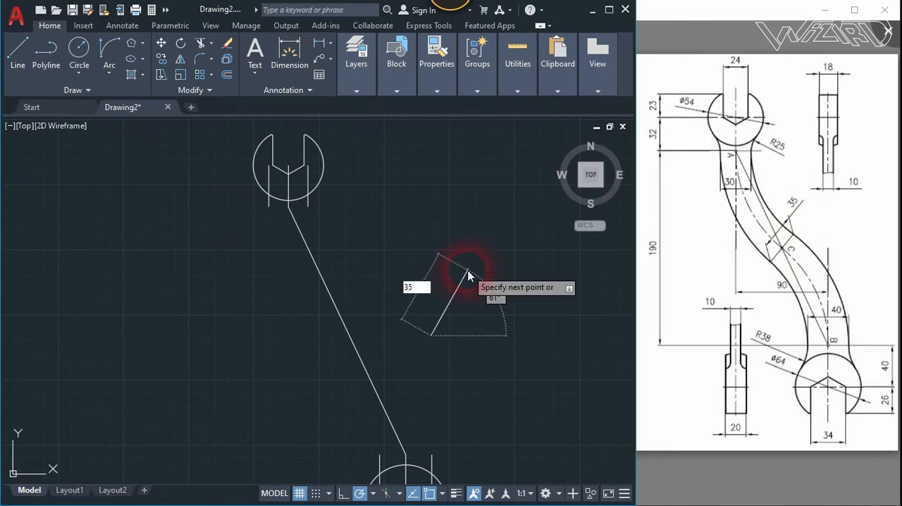
{"action": "key", "text": "Tab"}
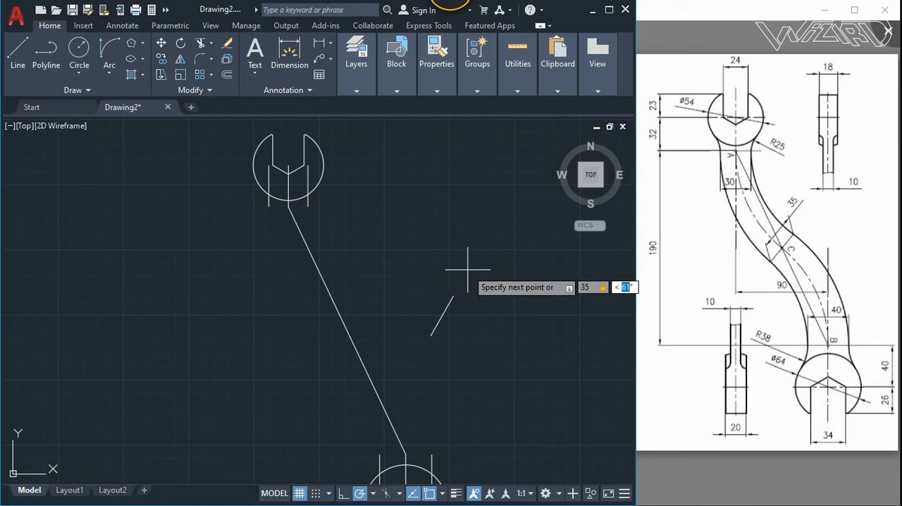
{"action": "key", "text": "Return"}
{"action": "key", "text": "Return"}
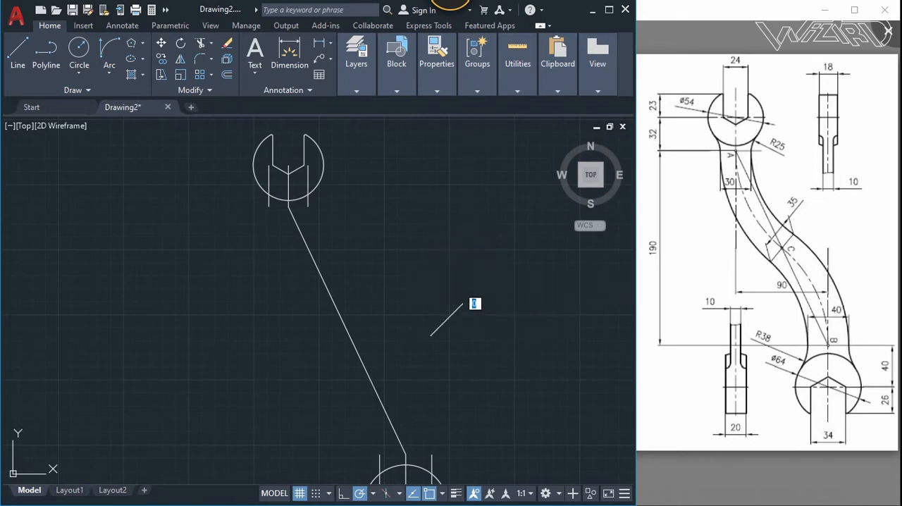
{"action": "left_click", "coordinate": [446, 320]}
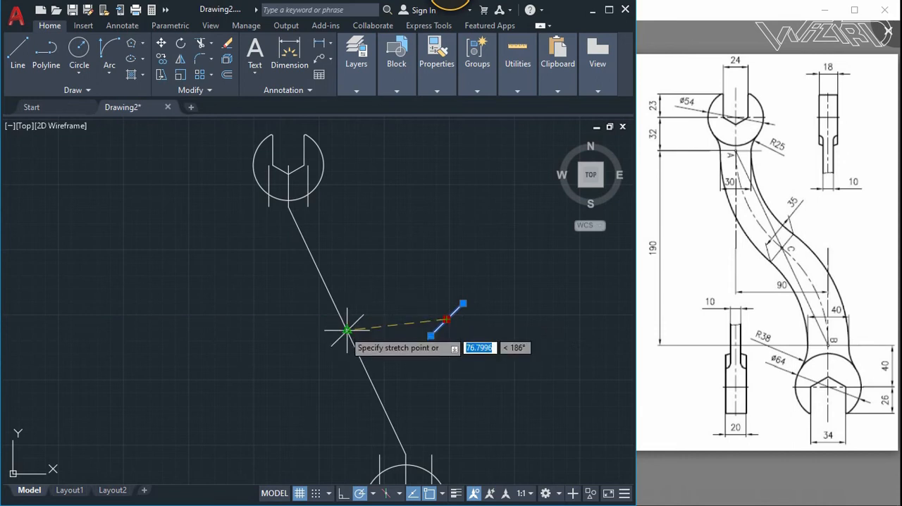
{"action": "left_click", "coordinate": [347, 331]}
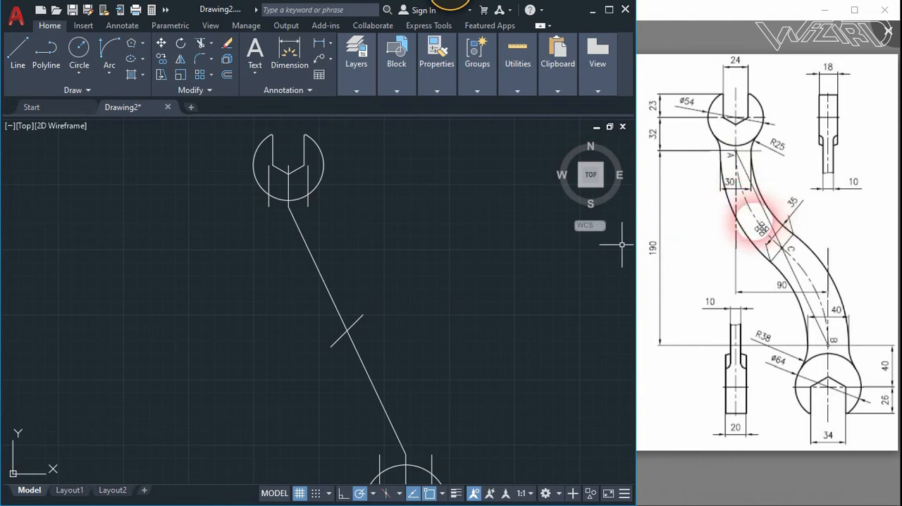
- Draw a Start, End, Direction arc from the connecting line's upper end to its midpoint, starting tangent to the vertical and heading downward
{"action": "left_click", "coordinate": [109, 73]}
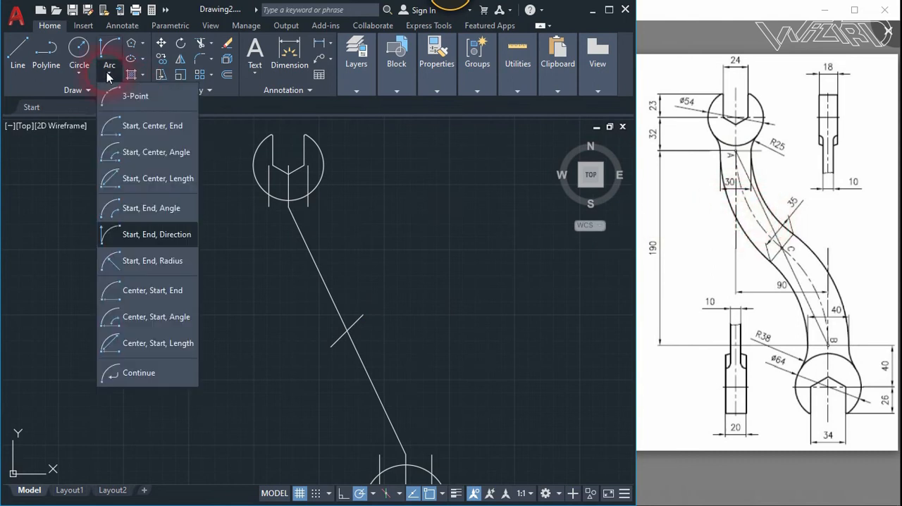
{"action": "left_click", "coordinate": [148, 236]}
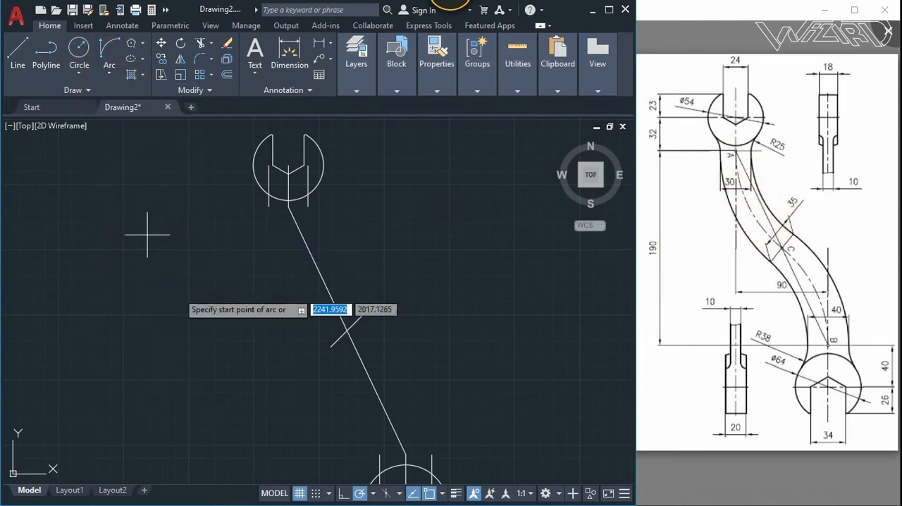
{"action": "left_click", "coordinate": [288, 206]}
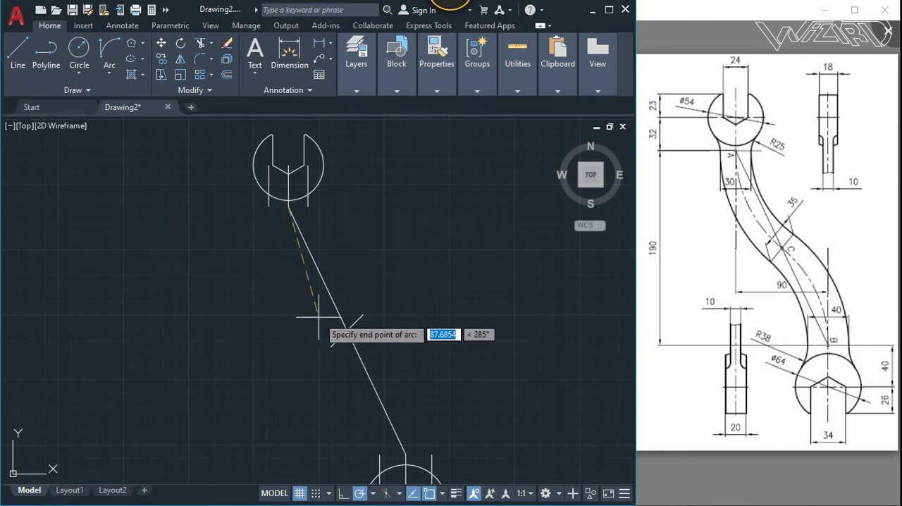
{"action": "left_click", "coordinate": [347, 329]}
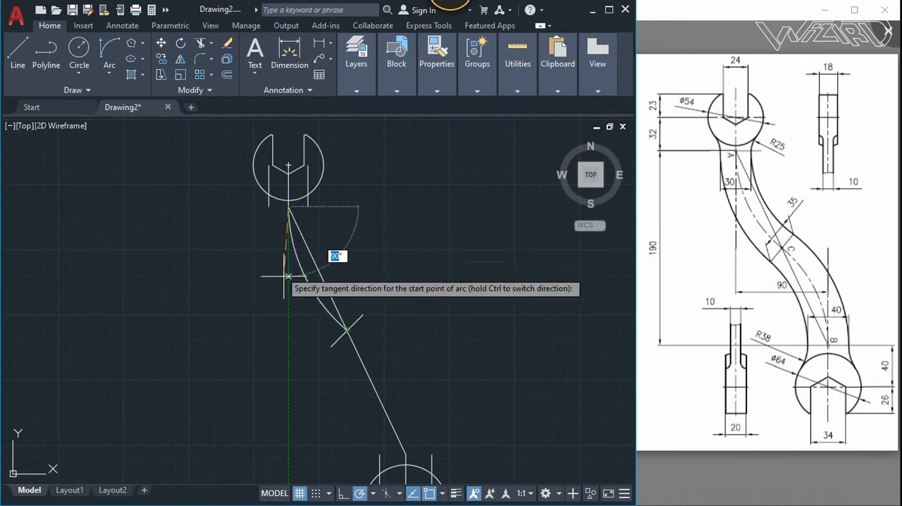
{"action": "left_click", "coordinate": [289, 330]}
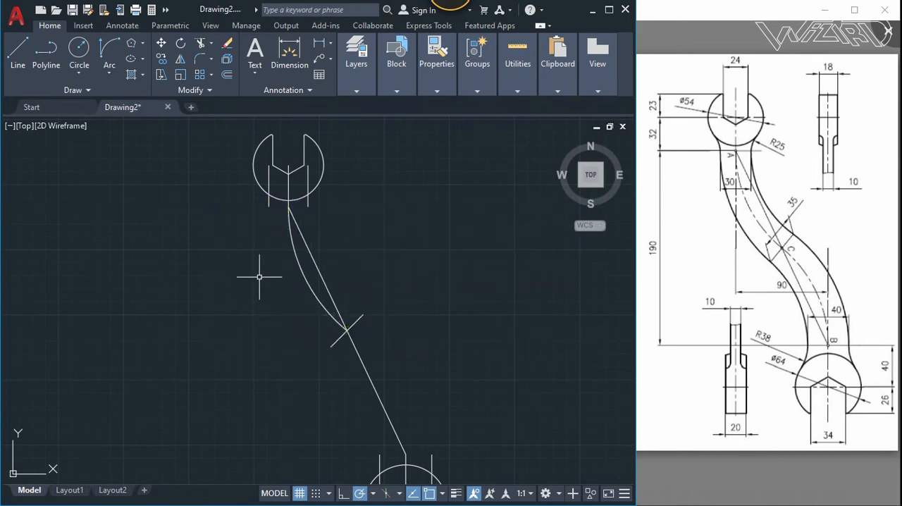
- Draw a Start, End, Direction arc from the connecting line's lower end to its midpoint, starting tangent to the vertical and heading upward
{"action": "left_click", "coordinate": [109, 76]}
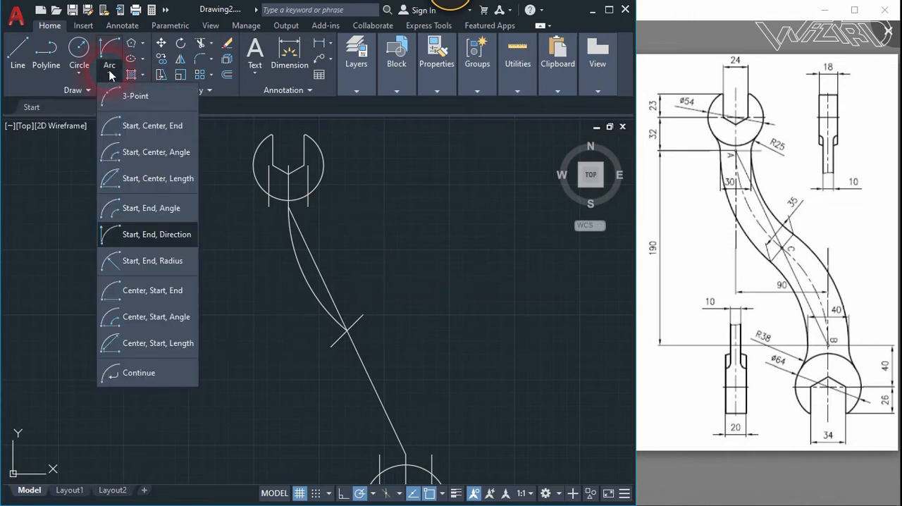
{"action": "left_click", "coordinate": [154, 235]}
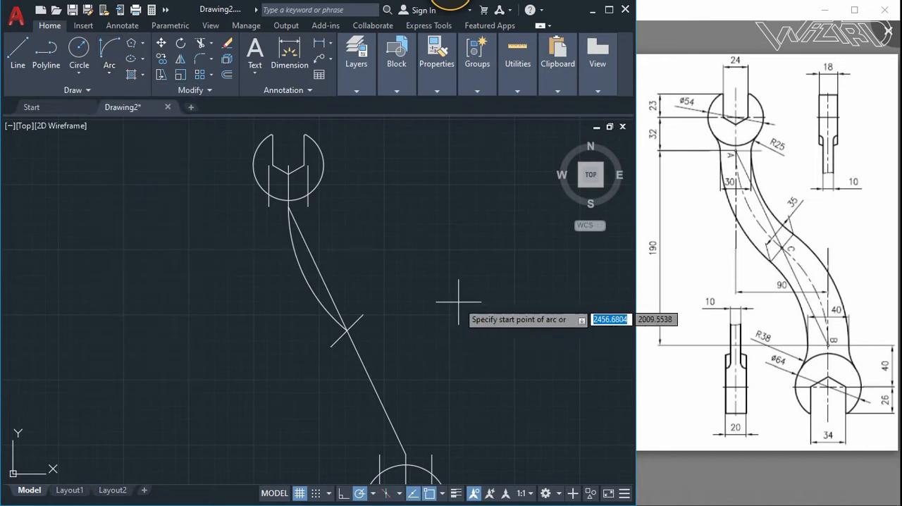
{"action": "left_click", "coordinate": [404, 452]}
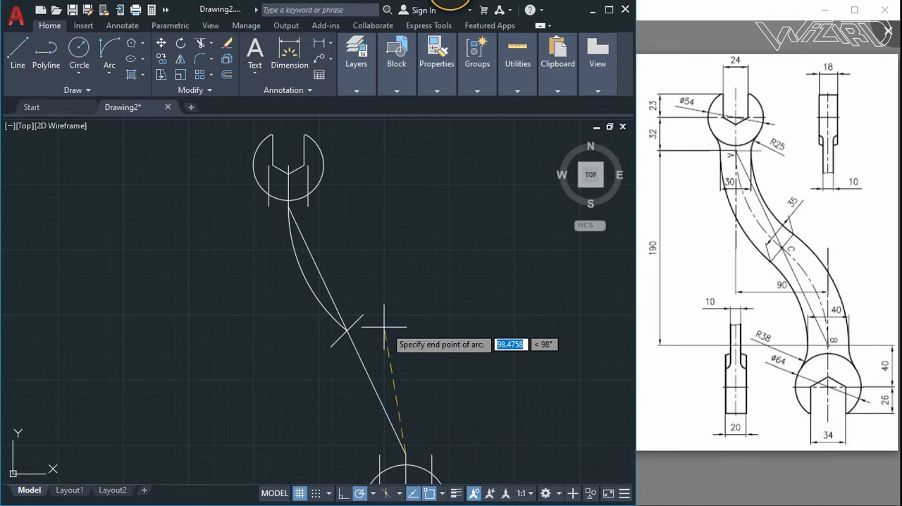
{"action": "left_click", "coordinate": [346, 328]}
{"action": "left_click", "coordinate": [407, 318]}
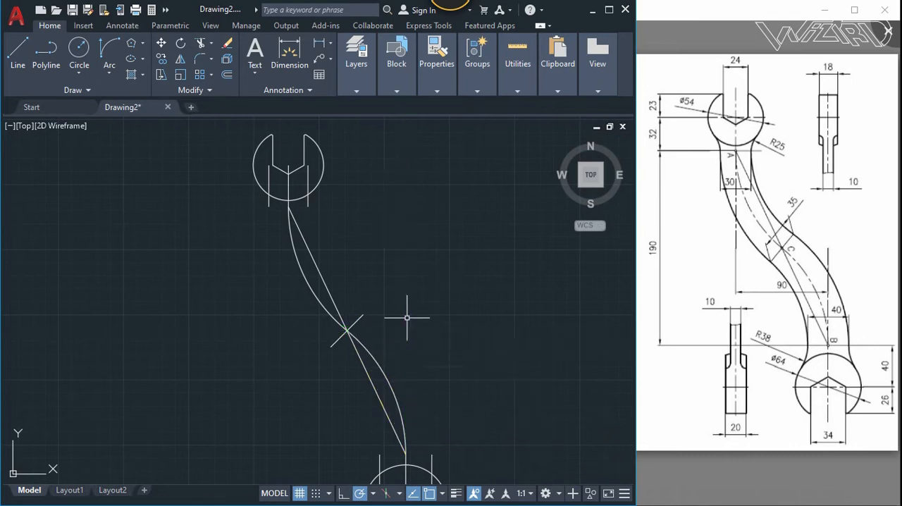
- Change the colour of the two arcs along the handle's centre to red
{"action": "left_click", "coordinate": [393, 351]}
{"action": "left_click", "coordinate": [303, 307]}
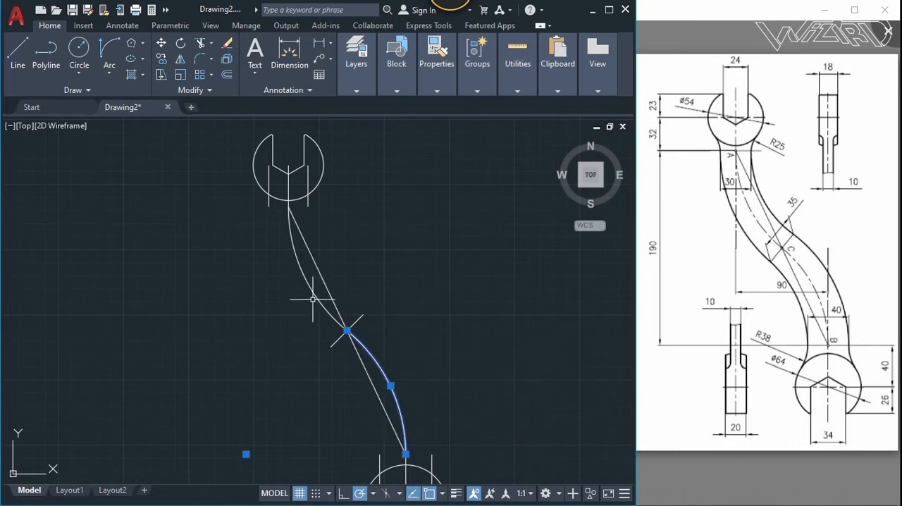
{"action": "left_click", "coordinate": [437, 91]}
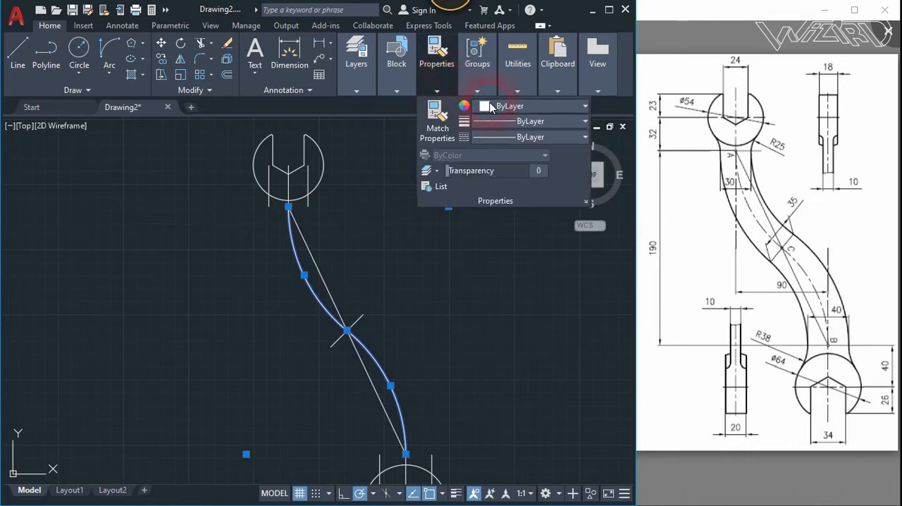
{"action": "left_click", "coordinate": [508, 105]}
{"action": "left_click", "coordinate": [520, 172]}
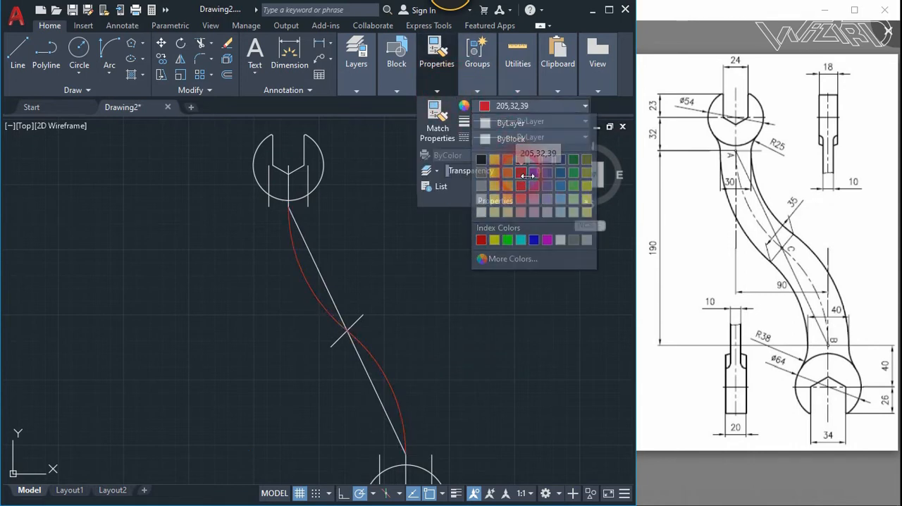
{"action": "left_click", "coordinate": [506, 107]}
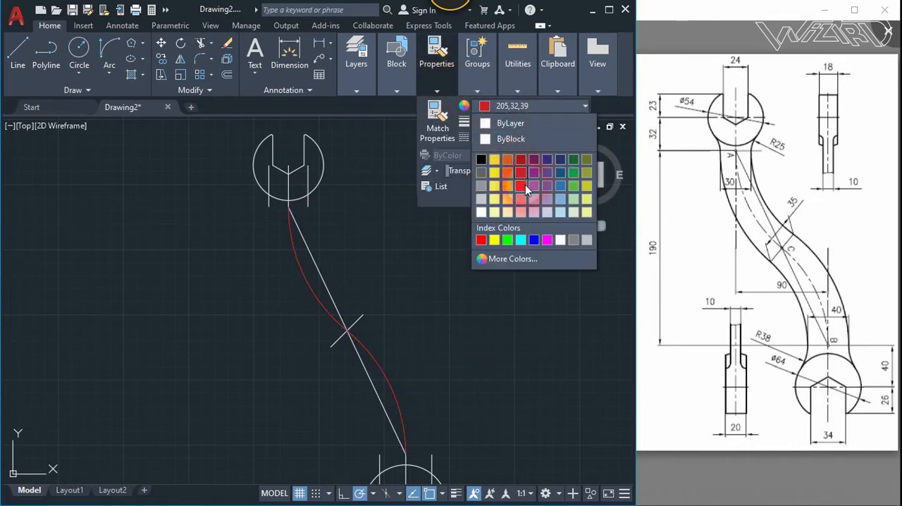
{"action": "left_click", "coordinate": [524, 187]}
{"action": "key", "text": "Escape"}
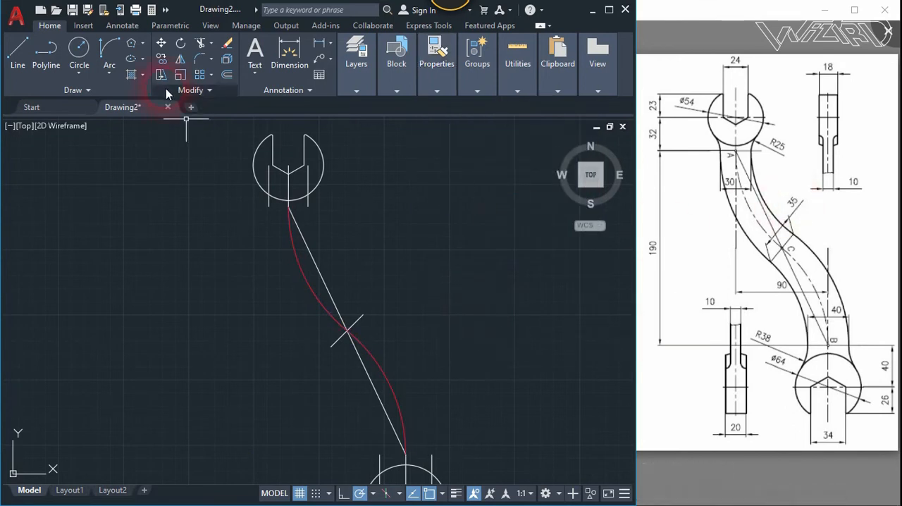
- Draw a Start, End, Direction arc from the lower end of the upper head's left vertical line to the 45° line's lower end, heading vertically downward
{"action": "left_click", "coordinate": [110, 71]}
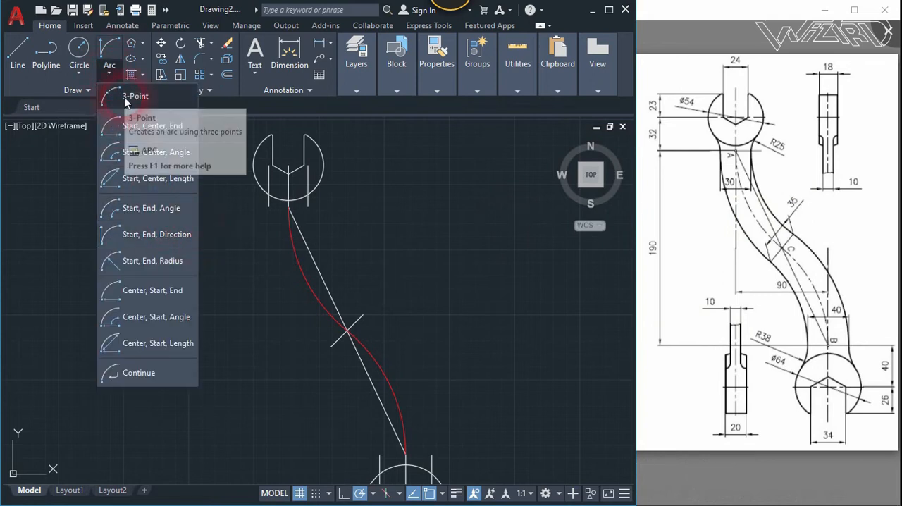
{"action": "left_click", "coordinate": [165, 234]}
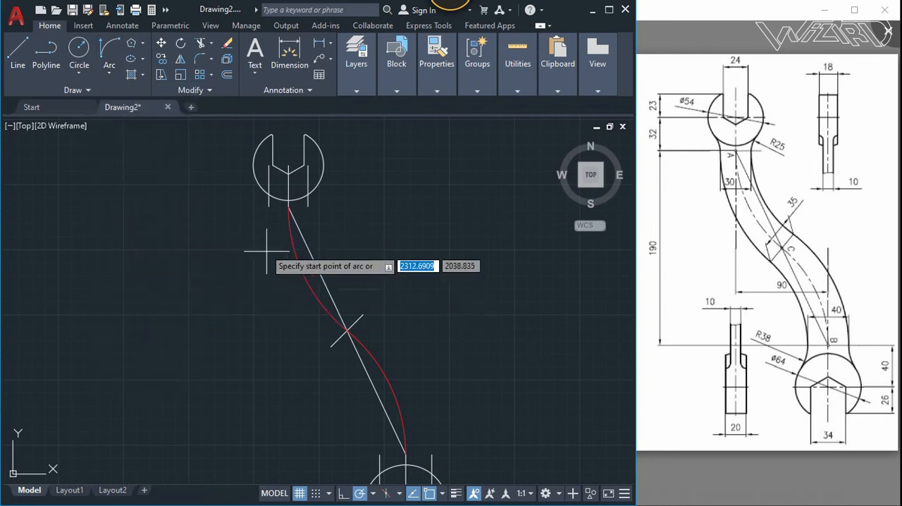
{"action": "left_click", "coordinate": [269, 206]}
{"action": "left_click", "coordinate": [328, 347]}
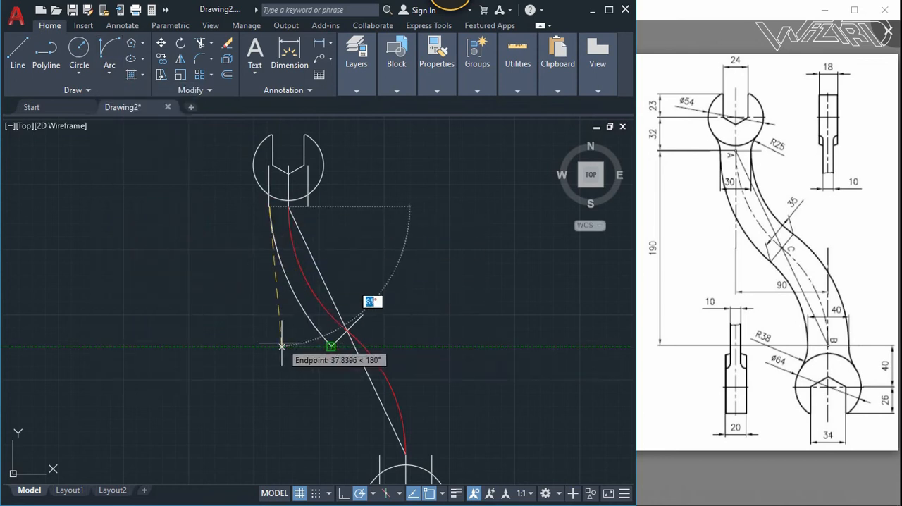
{"action": "left_click", "coordinate": [269, 346]}
{"action": "key", "text": "Return"}
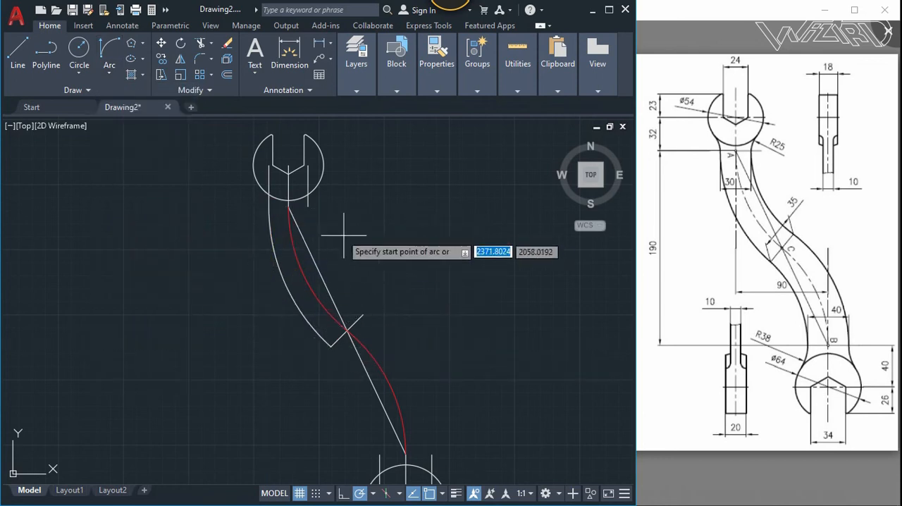
{"action": "left_click", "coordinate": [308, 206]}
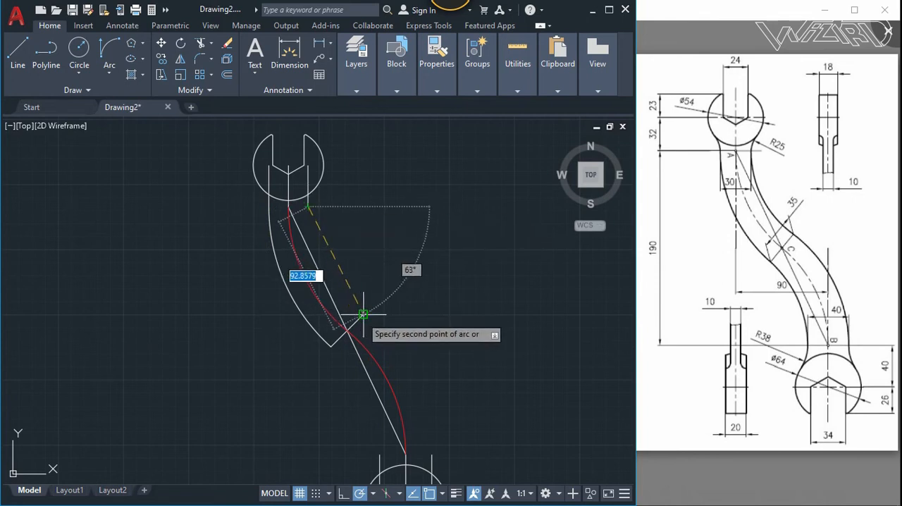
{"action": "left_click", "coordinate": [360, 310]}
{"action": "key", "text": "Escape"}
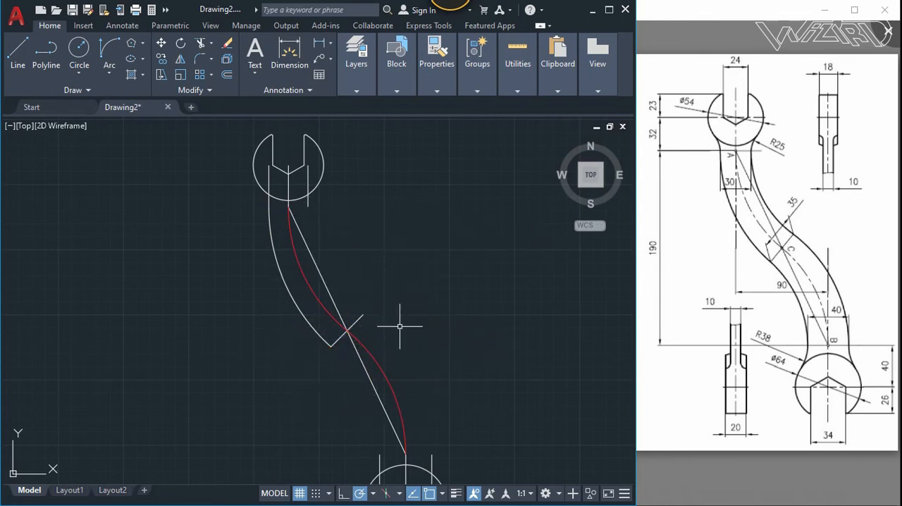
- Draw a Start, End, Direction arc from the lower end of the upper head's right vertical line to the 45° line's upper end, heading vertically downward
{"action": "left_click", "coordinate": [108, 74]}
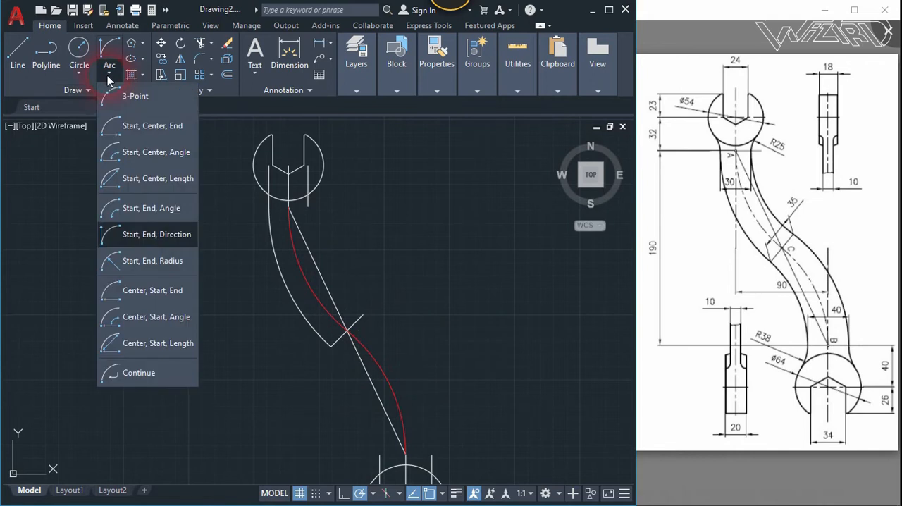
{"action": "left_click", "coordinate": [148, 239]}
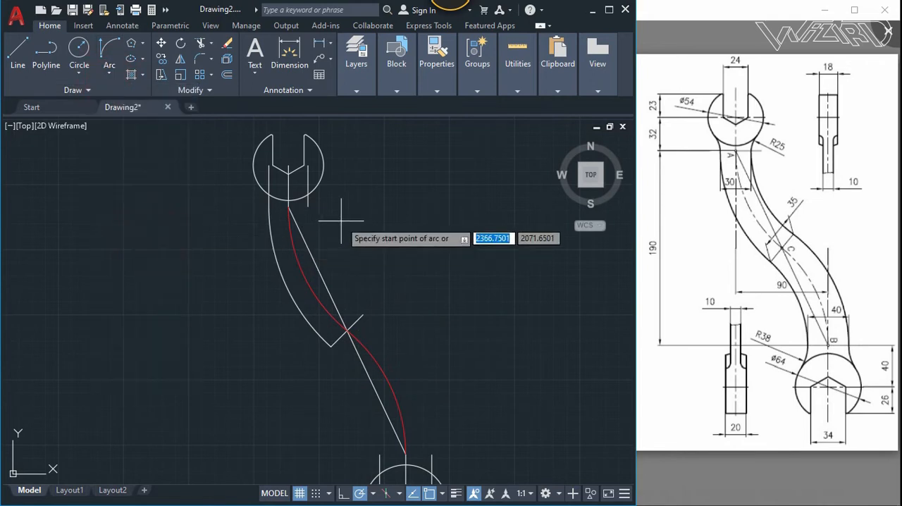
{"action": "left_click", "coordinate": [308, 206]}
{"action": "left_click", "coordinate": [363, 314]}
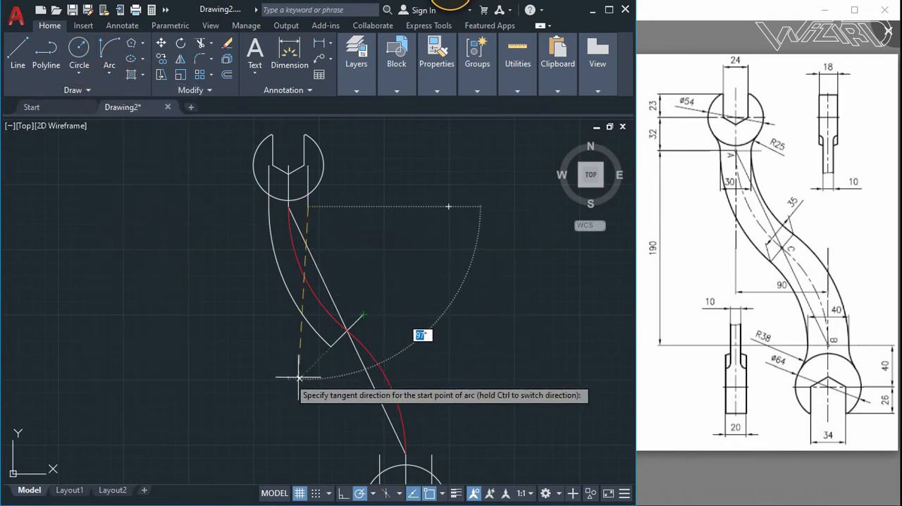
{"action": "left_click", "coordinate": [307, 376]}
- Draw a Start, End, Direction arc from the upper end of the lower head's left vertical line to the 45° line's lower end, starting at 90°
{"action": "scroll", "coordinate": [308, 376], "scroll_direction": "down", "scroll_amount": 2}
{"action": "middle_click_drag", "start_coordinate": [342, 332], "coordinate": [342, 305]}
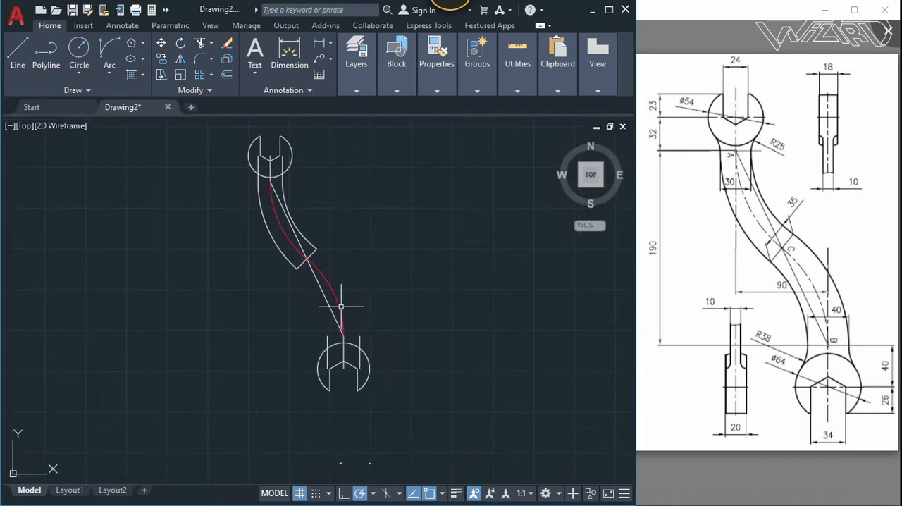
{"action": "left_click", "coordinate": [106, 51]}
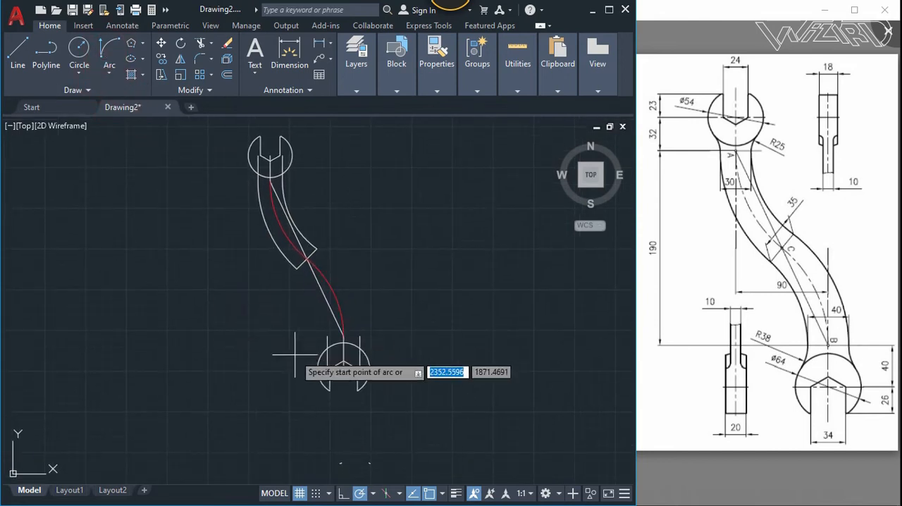
{"action": "scroll", "coordinate": [296, 351], "scroll_direction": "up", "scroll_amount": 2}
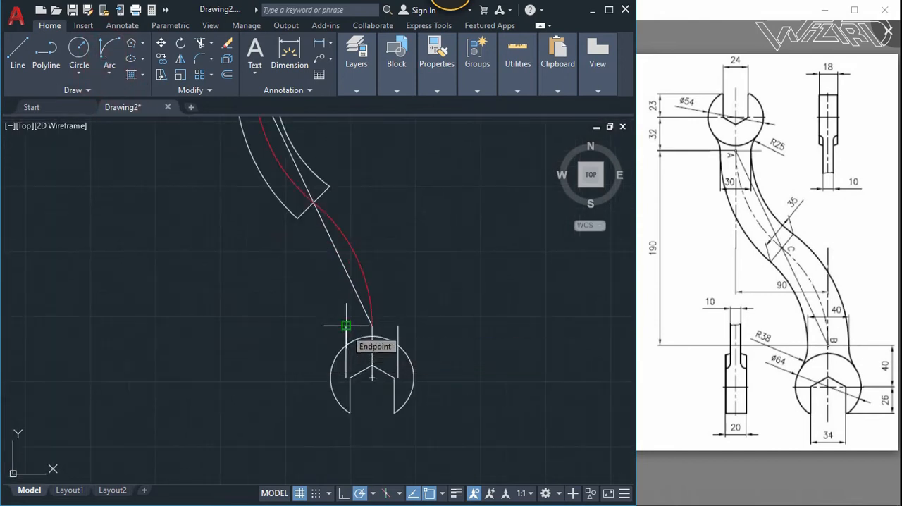
{"action": "left_click", "coordinate": [346, 326]}
{"action": "left_click", "coordinate": [299, 218]}
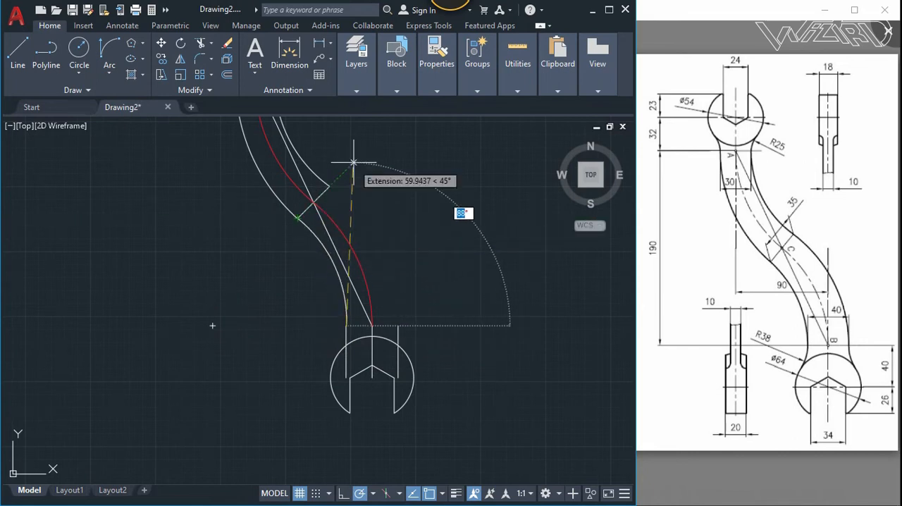
{"action": "left_click", "coordinate": [350, 200]}
{"action": "key", "text": "Return"}
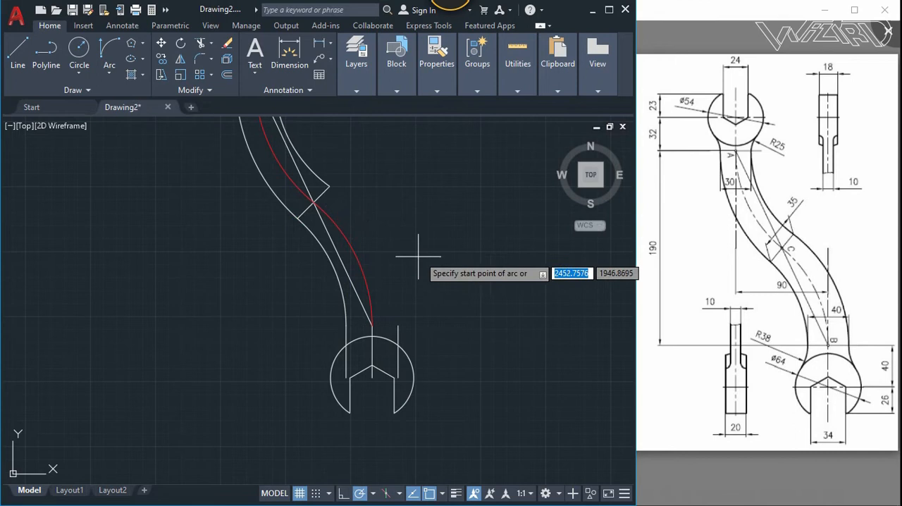
{"action": "left_click", "coordinate": [399, 326]}
{"action": "left_click", "coordinate": [330, 186]}
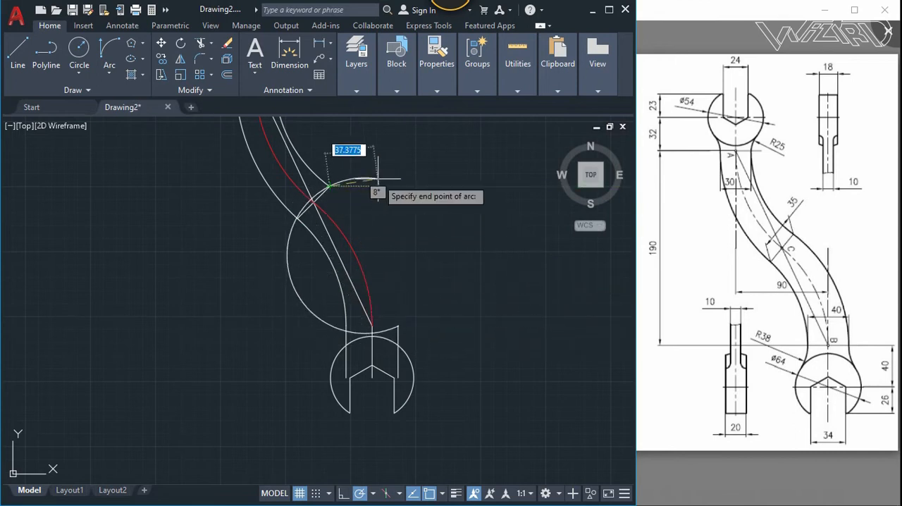
{"action": "left_click", "coordinate": [198, 75]}
- Draw a Start, End, Direction arc from the upper end of the lower head's right vertical line to the 45° line's upper end, heading vertically upward
{"action": "left_click", "coordinate": [109, 53]}
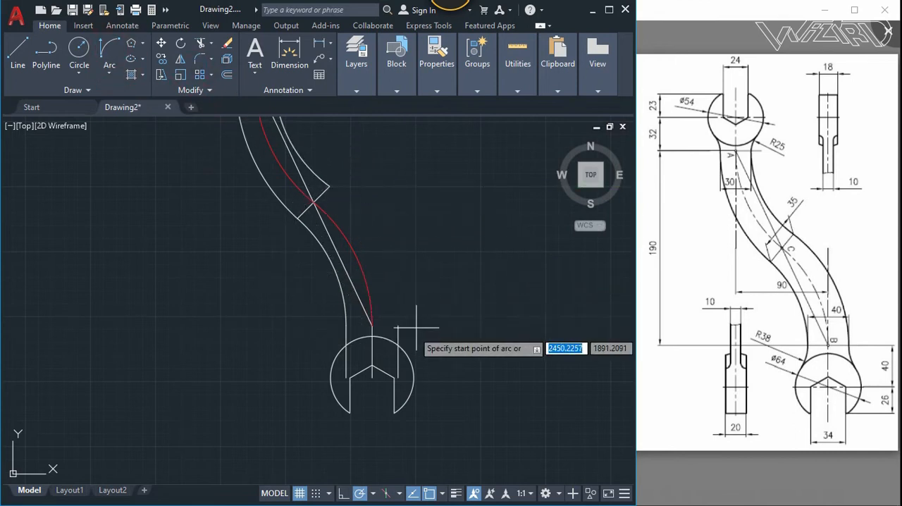
{"action": "left_click", "coordinate": [399, 326]}
{"action": "left_click", "coordinate": [330, 186]}
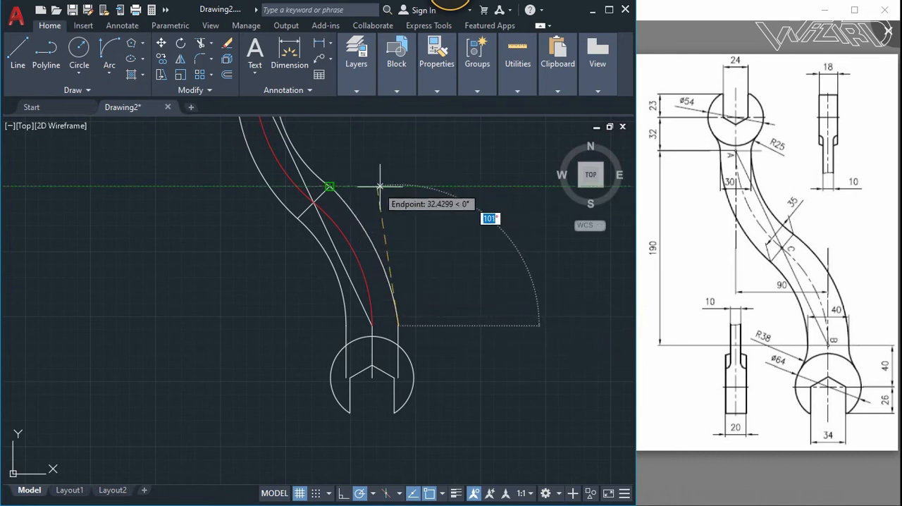
{"action": "left_click", "coordinate": [399, 186]}
- Delete the slanted connecting line and the short 45° line across the middle of the handle
{"action": "scroll", "coordinate": [459, 276], "scroll_direction": "down", "scroll_amount": 5}
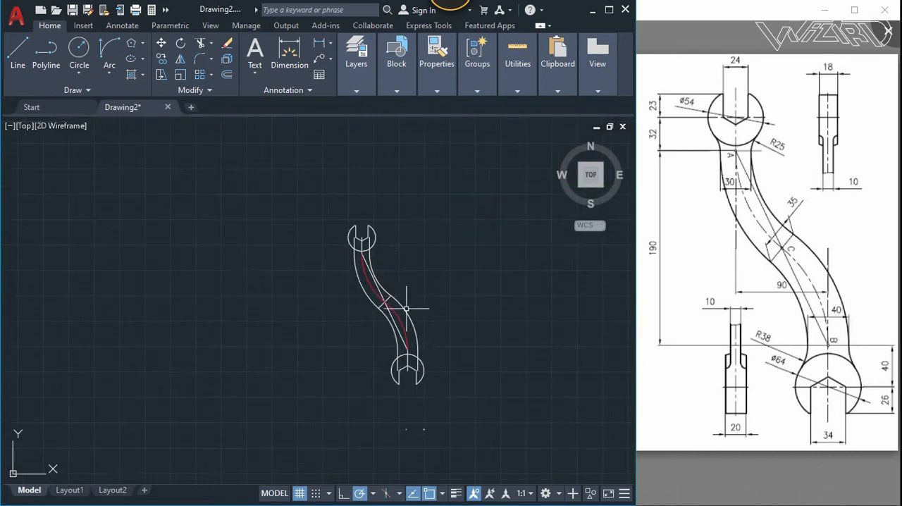
{"action": "scroll", "coordinate": [397, 260], "scroll_direction": "up", "scroll_amount": 5}
{"action": "middle_click_drag", "start_coordinate": [375, 265], "coordinate": [372, 212]}
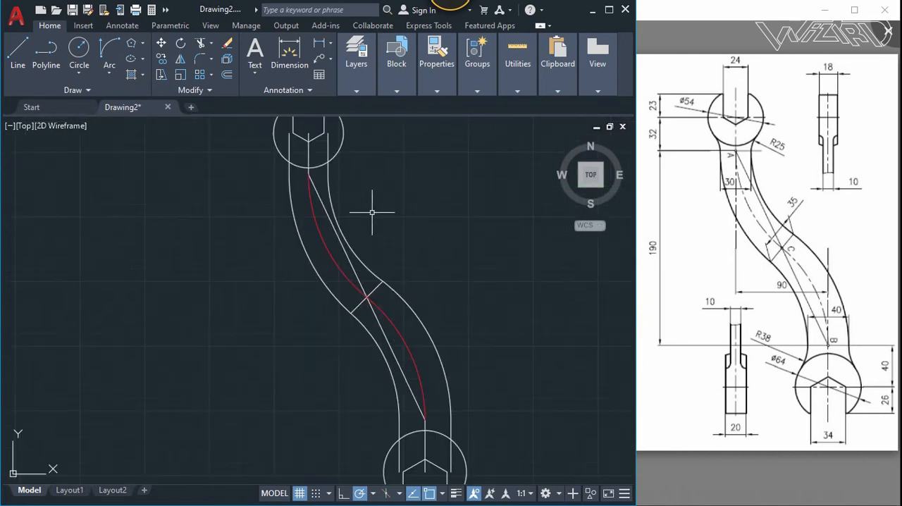
{"action": "left_click", "coordinate": [374, 310]}
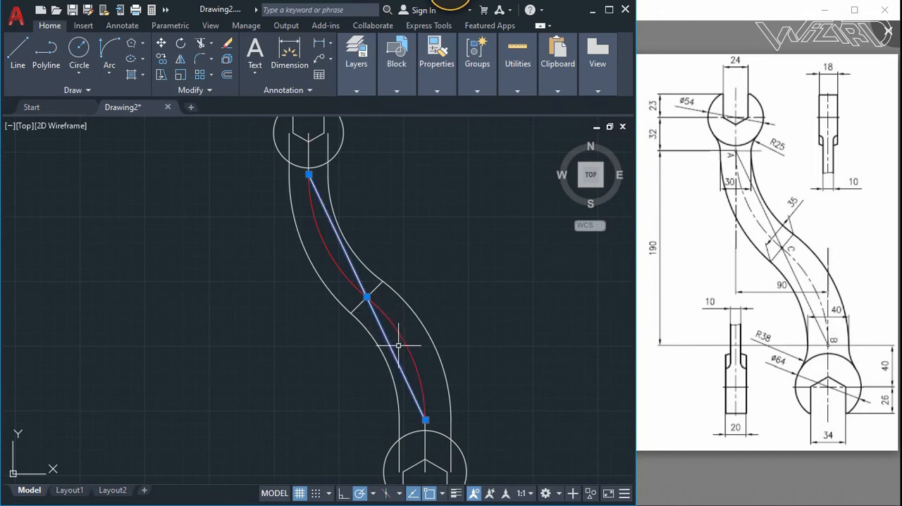
{"action": "key", "text": "Delete"}
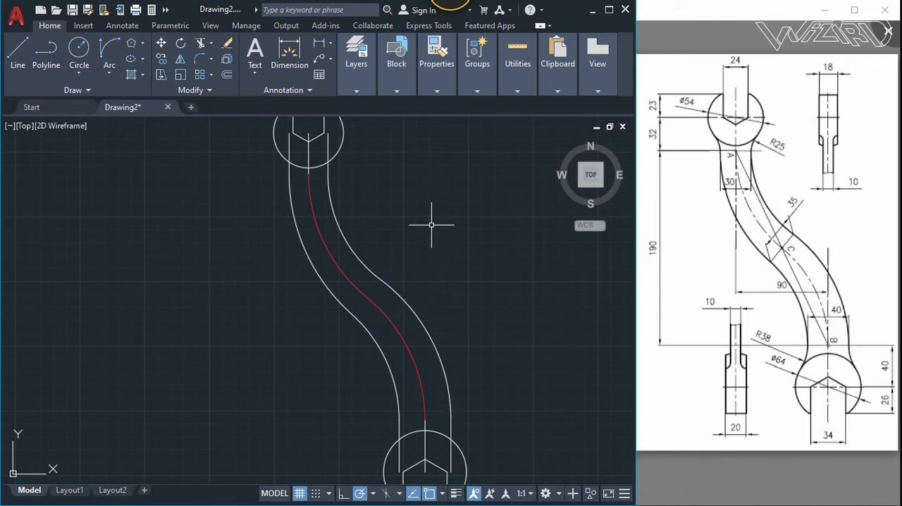
- Fillet the upper head's circle to its left vertical line with radius 25, using the Multiple option
{"action": "scroll", "coordinate": [422, 258], "scroll_direction": "down", "scroll_amount": 2}
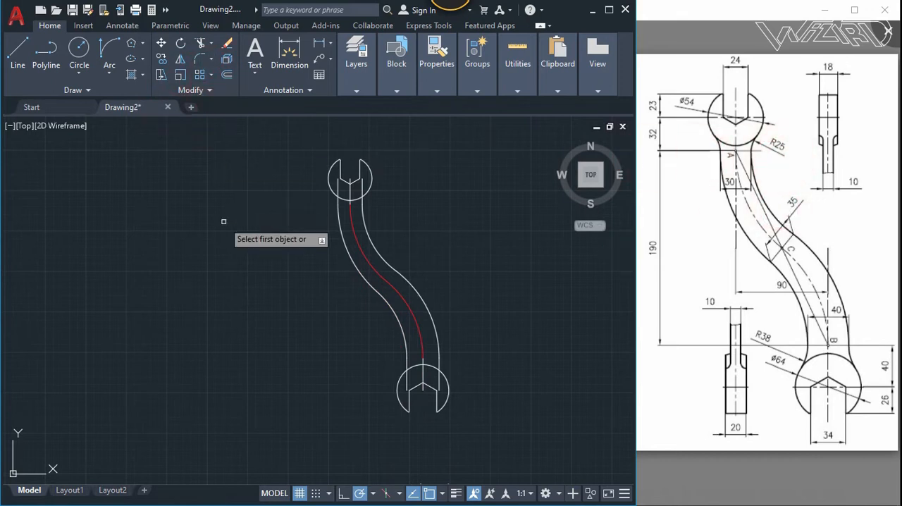
{"action": "type", "text": "r"}
{"action": "key", "text": "Return"}
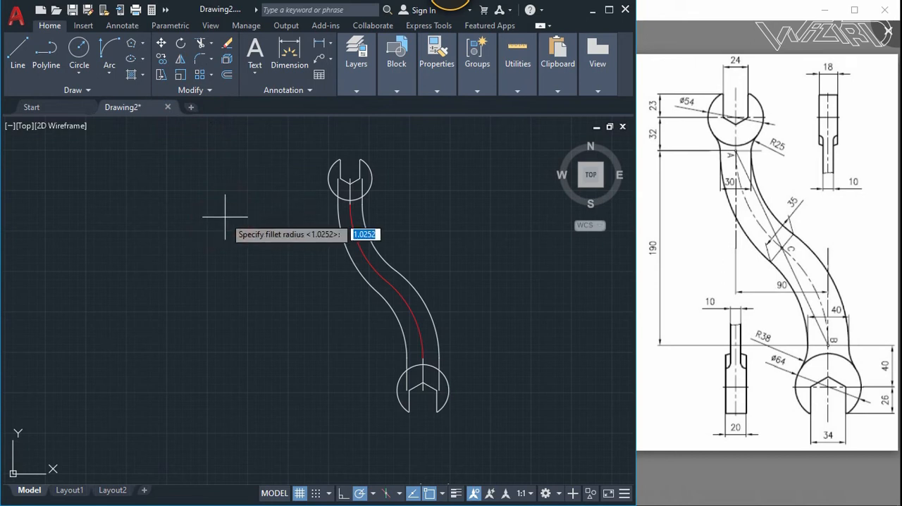
{"action": "type", "text": "25"}
{"action": "key", "text": "Return"}
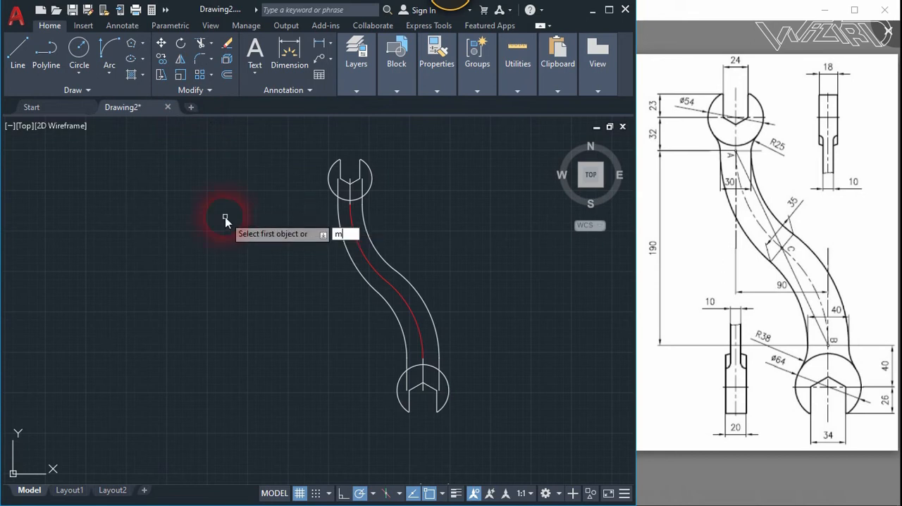
{"action": "scroll", "coordinate": [332, 195], "scroll_direction": "up", "scroll_amount": 4}
{"action": "left_click", "coordinate": [341, 190]}
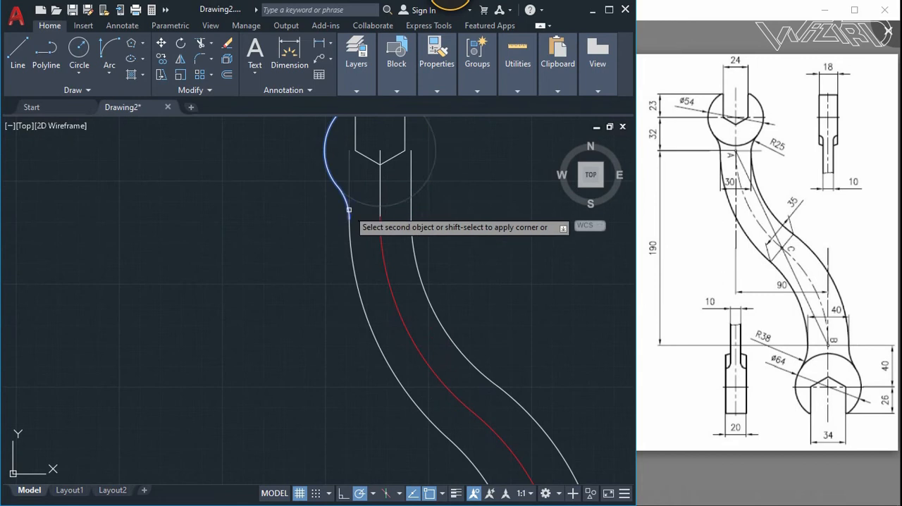
{"action": "left_click", "coordinate": [349, 204]}
{"action": "scroll", "coordinate": [414, 226], "scroll_direction": "down", "scroll_amount": 2}
{"action": "scroll", "coordinate": [423, 211], "scroll_direction": "up", "scroll_amount": 5}
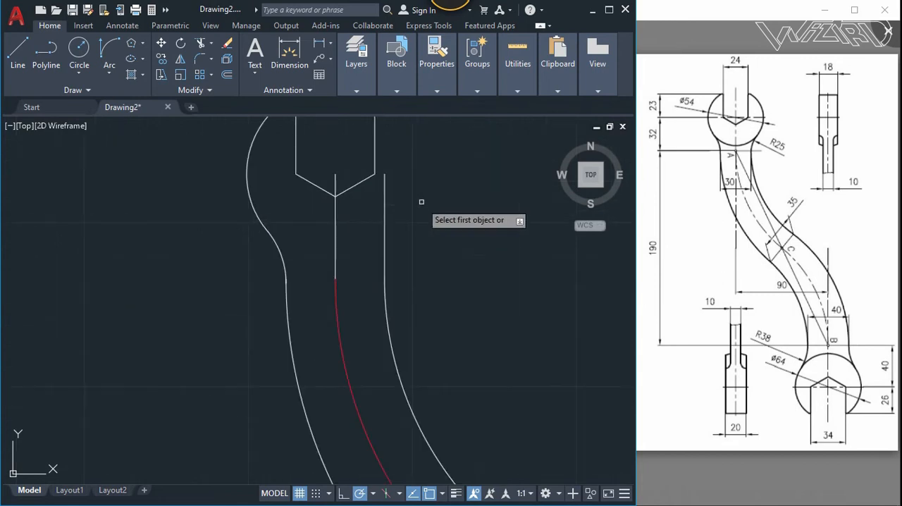
- Mirror the upper head's left arc and its fillet about the head's vertical centre line, keeping the originals
{"action": "scroll", "coordinate": [308, 266], "scroll_direction": "down", "scroll_amount": 3}
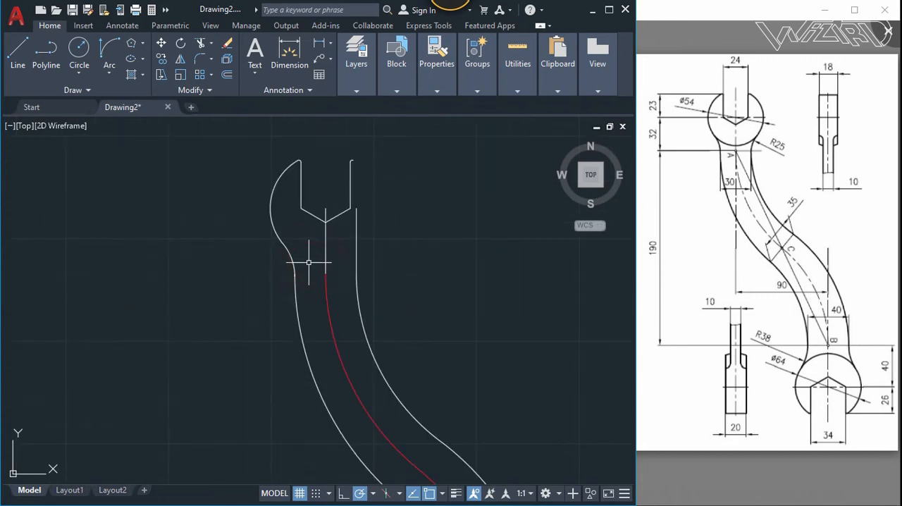
{"action": "left_click", "coordinate": [272, 237]}
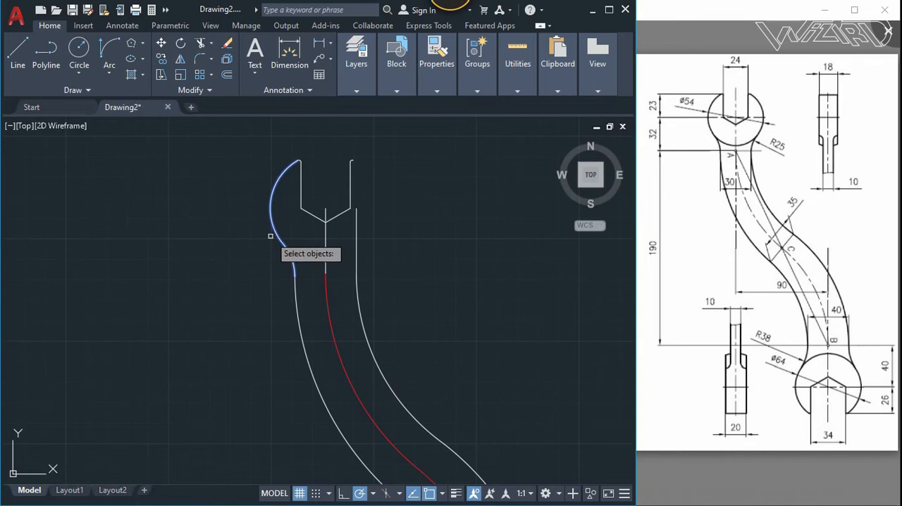
{"action": "key", "text": "Return"}
{"action": "left_click", "coordinate": [322, 205]}
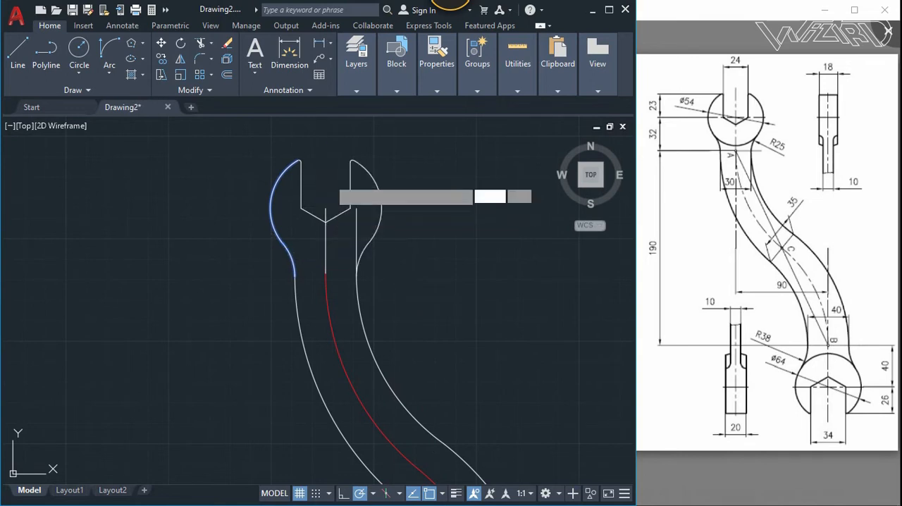
{"action": "left_click", "coordinate": [328, 179]}
{"action": "key", "text": "Return"}
{"action": "scroll", "coordinate": [346, 244], "scroll_direction": "down", "scroll_amount": 3}
{"action": "scroll", "coordinate": [346, 242], "scroll_direction": "up", "scroll_amount": 3}
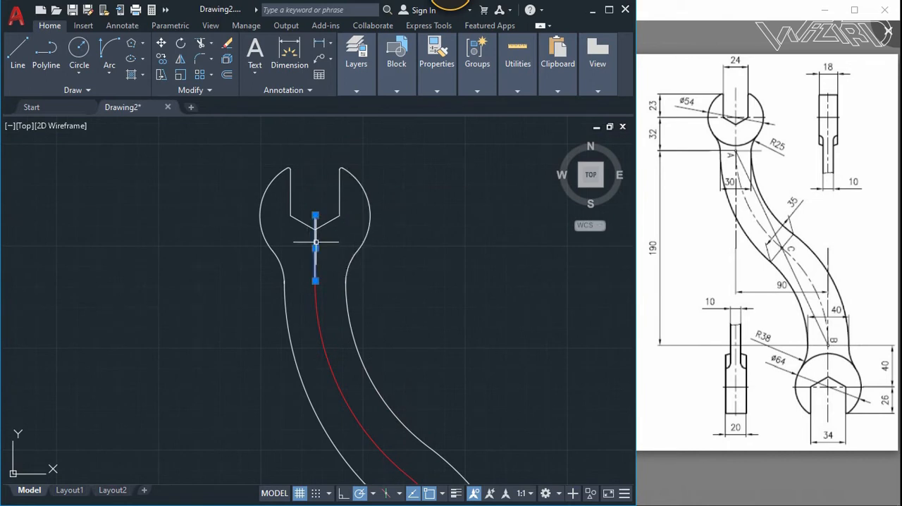
- Delete the upper head's vertical centre line and extend the head's arcs to close the circle across the handle
{"action": "scroll", "coordinate": [289, 254], "scroll_direction": "down", "scroll_amount": 4}
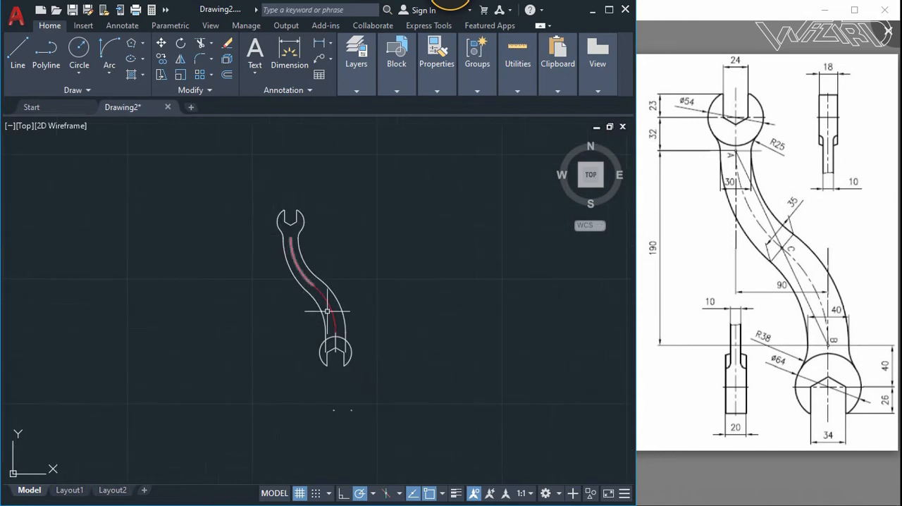
{"action": "scroll", "coordinate": [331, 300], "scroll_direction": "up", "scroll_amount": 2}
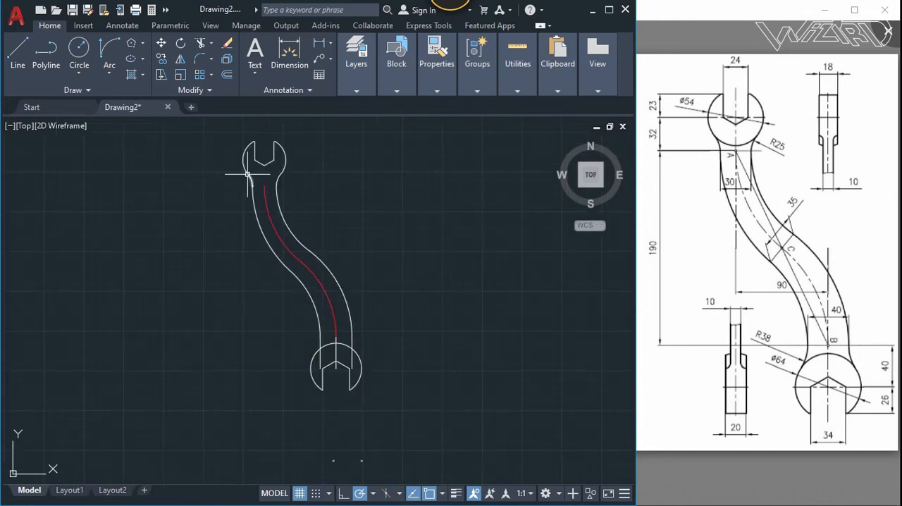
{"action": "scroll", "coordinate": [264, 169], "scroll_direction": "up", "scroll_amount": 3}
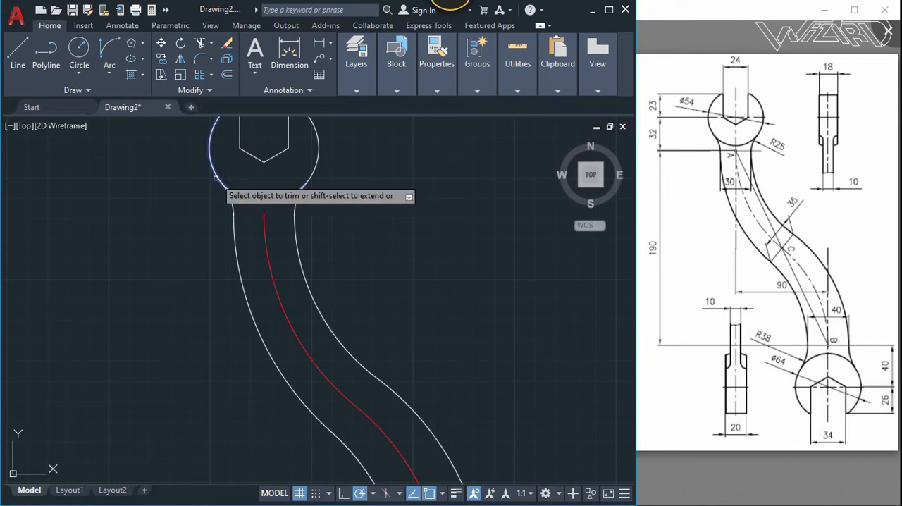
{"action": "scroll", "coordinate": [305, 242], "scroll_direction": "down", "scroll_amount": 4}
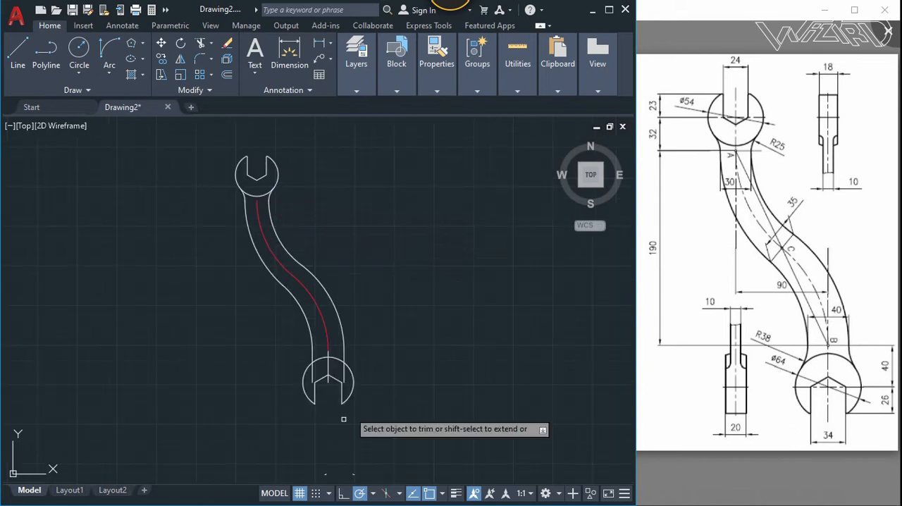
{"action": "scroll", "coordinate": [336, 379], "scroll_direction": "up", "scroll_amount": 4}
{"action": "left_click", "coordinate": [336, 378]}
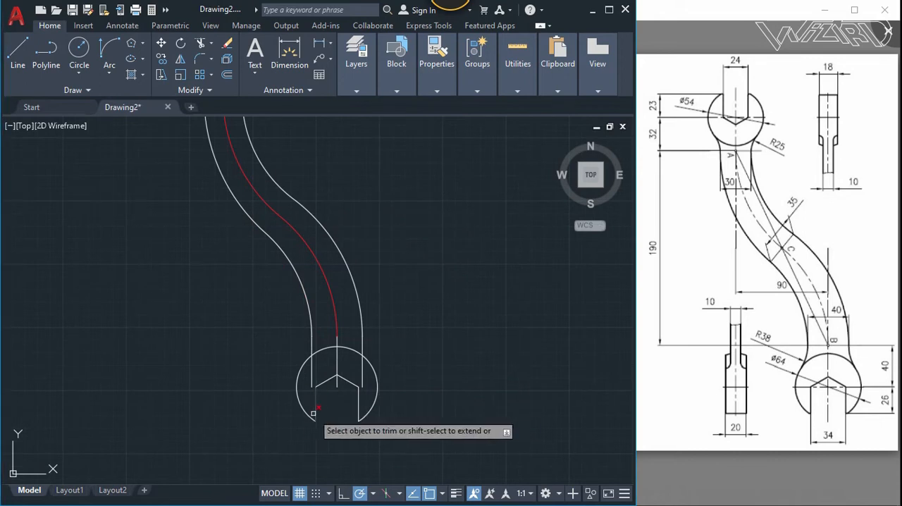
{"action": "scroll", "coordinate": [307, 413], "scroll_direction": "up", "scroll_amount": 3}
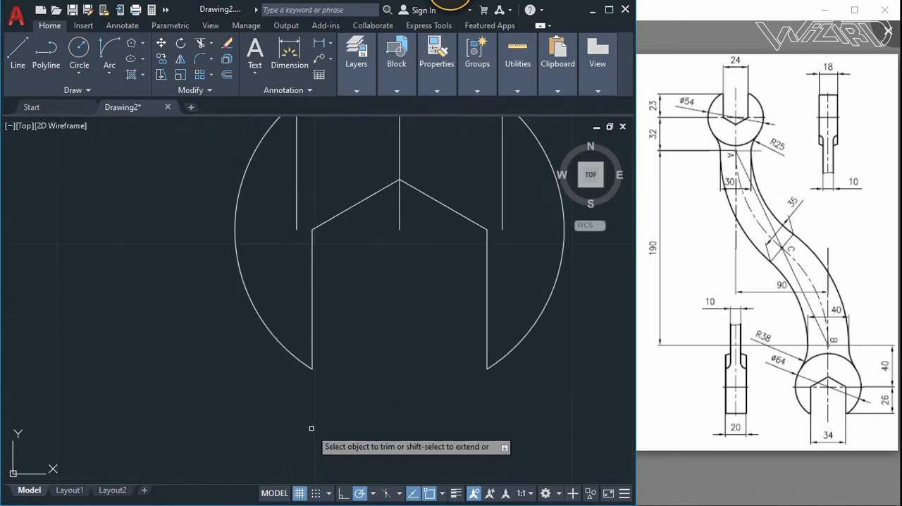
{"action": "key", "text": "Escape"}
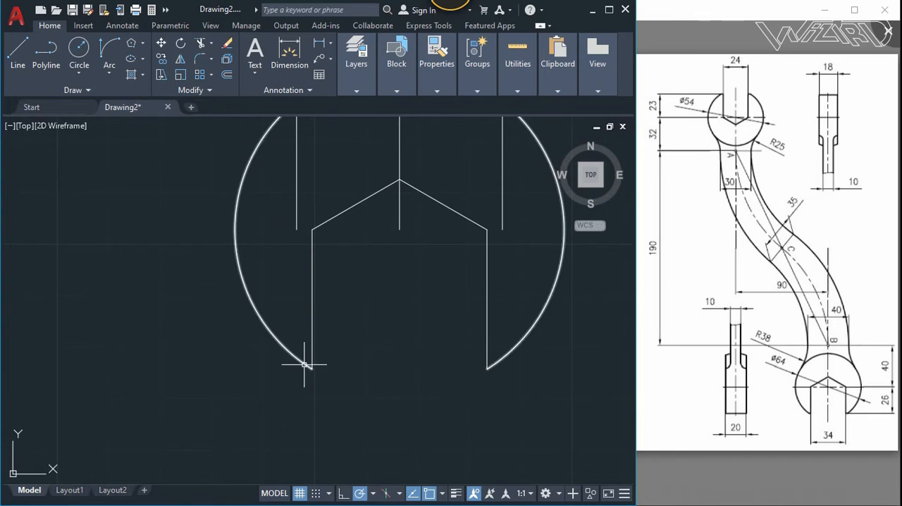
{"action": "left_click", "coordinate": [311, 367]}
{"action": "left_click", "coordinate": [312, 367]}
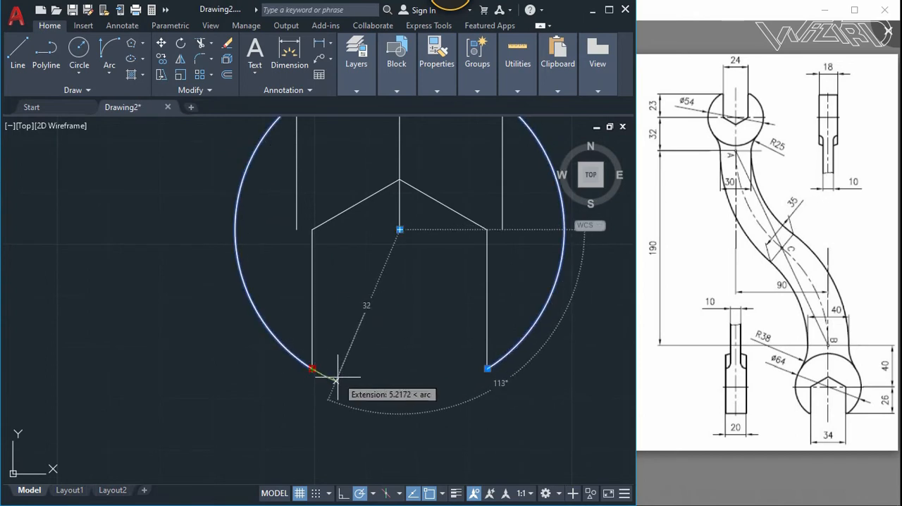
{"action": "left_click", "coordinate": [343, 369]}
- Fillet the lower head's circle to its left vertical line with radius 38
{"action": "scroll", "coordinate": [372, 402], "scroll_direction": "down", "scroll_amount": 5}
{"action": "scroll", "coordinate": [367, 288], "scroll_direction": "up", "scroll_amount": 1}
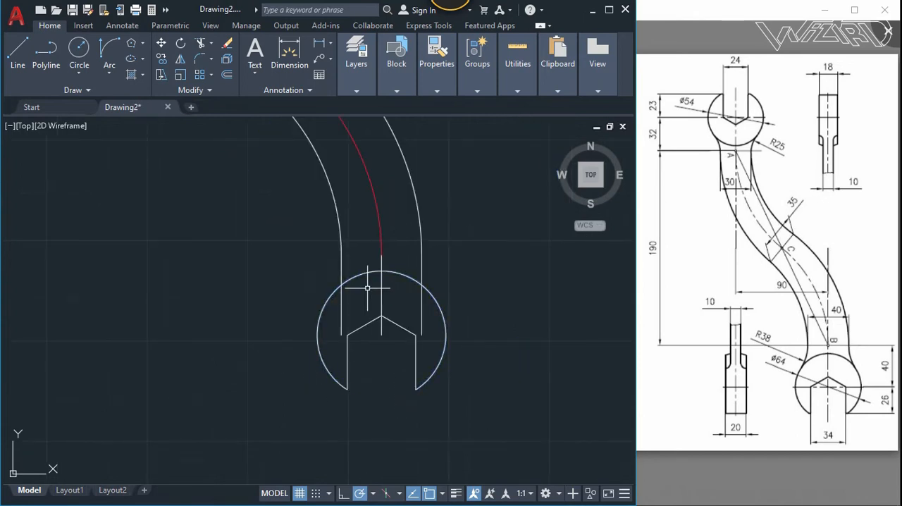
{"action": "left_click", "coordinate": [202, 62]}
{"action": "type", "text": "r"}
{"action": "key", "text": "Return"}
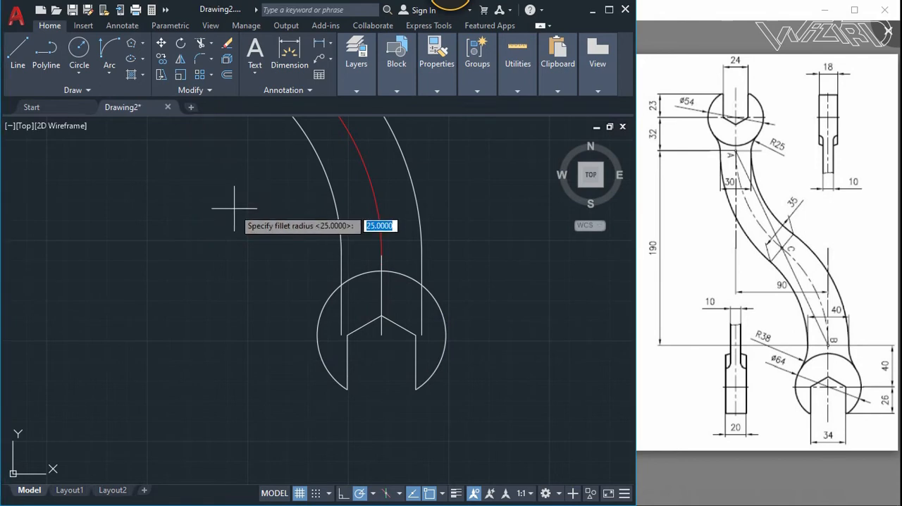
{"action": "type", "text": "38"}
{"action": "key", "text": "Return"}
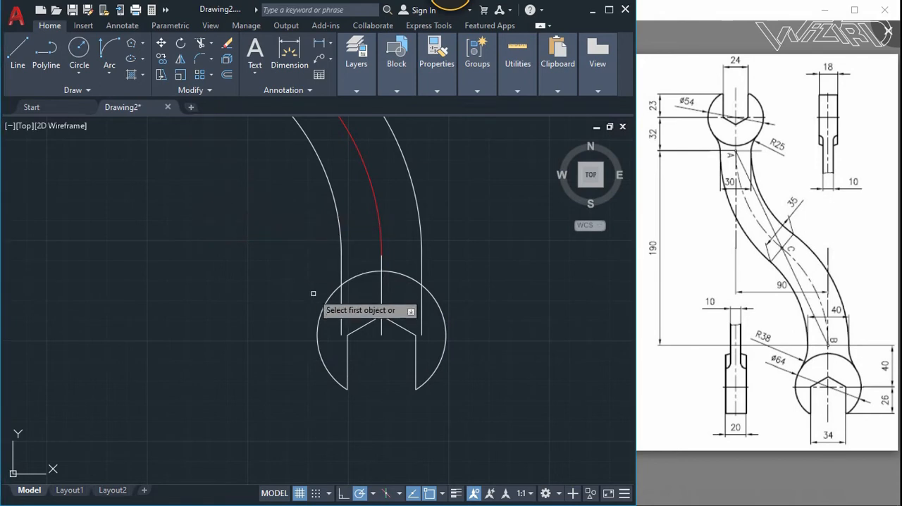
{"action": "left_click", "coordinate": [331, 292]}
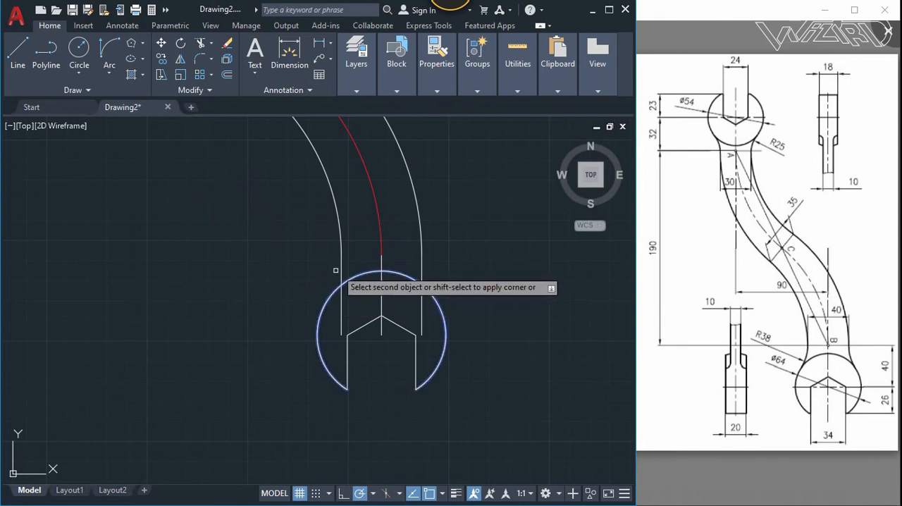
{"action": "left_click", "coordinate": [341, 292]}
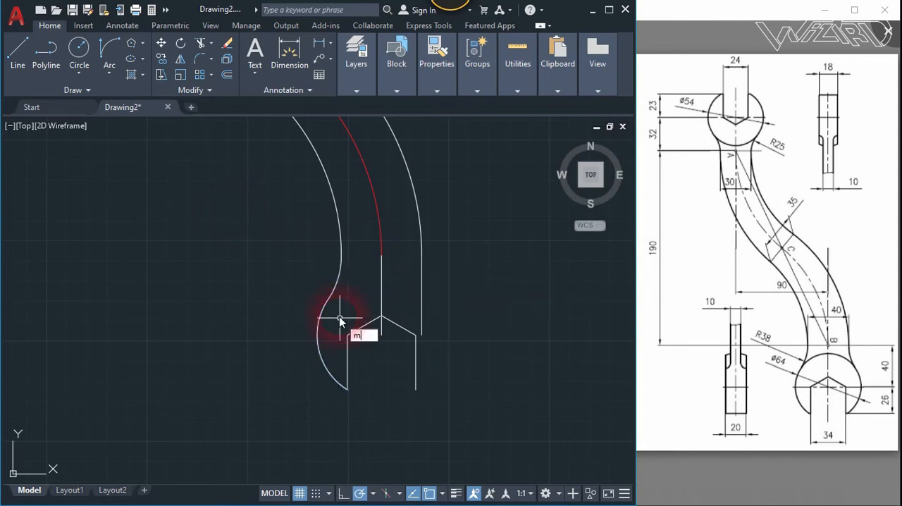
- Mirror the lower head's left arc and its fillet about the head's vertical centre line, keeping the originals
{"action": "left_click", "coordinate": [320, 325]}
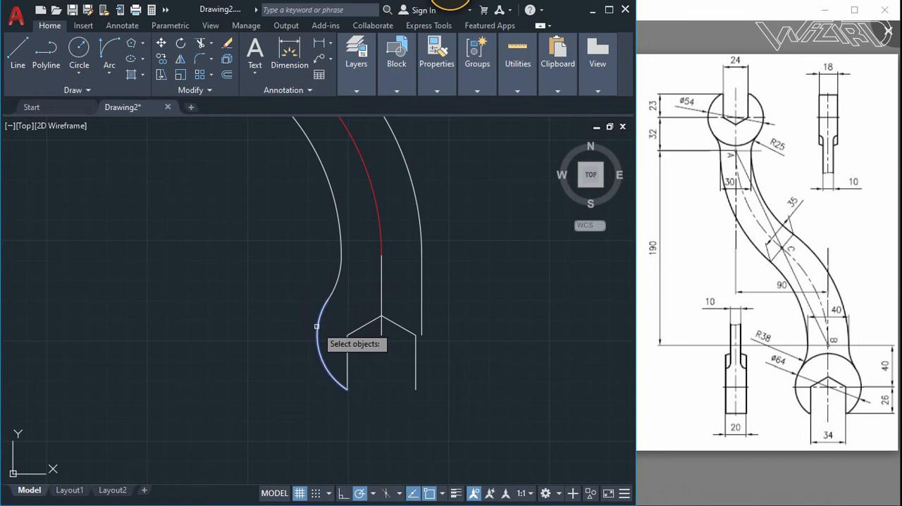
{"action": "left_click", "coordinate": [332, 287]}
{"action": "key", "text": "Return"}
{"action": "left_click", "coordinate": [381, 294]}
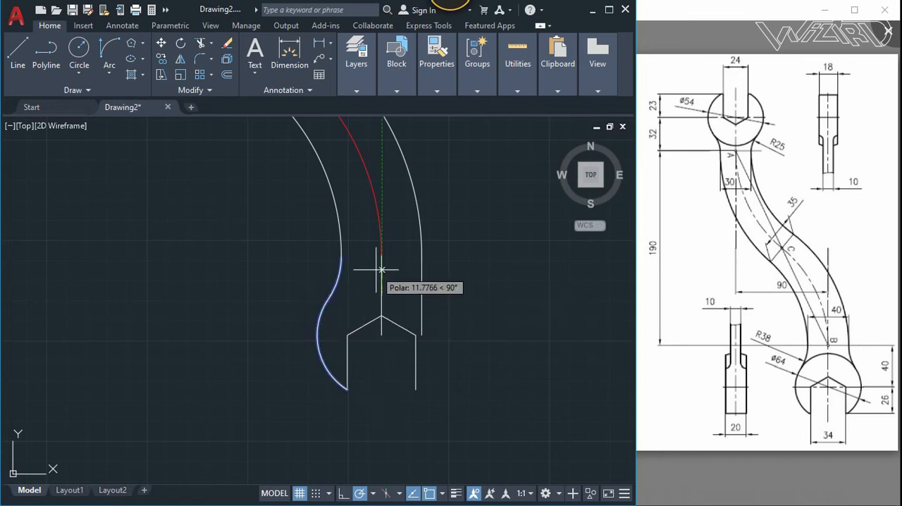
{"action": "left_click", "coordinate": [379, 268]}
{"action": "key", "text": "Return"}
{"action": "scroll", "coordinate": [427, 262], "scroll_direction": "up", "scroll_amount": 2}
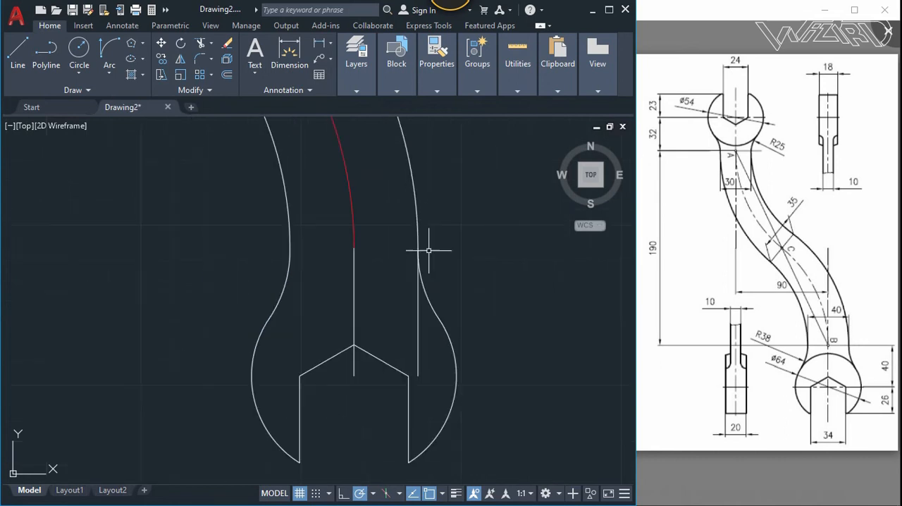
- Delete the leftover right vertical line and the vertical centre line at the lower head
{"action": "scroll", "coordinate": [427, 248], "scroll_direction": "down", "scroll_amount": 2}
{"action": "left_click", "coordinate": [420, 299]}
{"action": "key", "text": "Delete"}
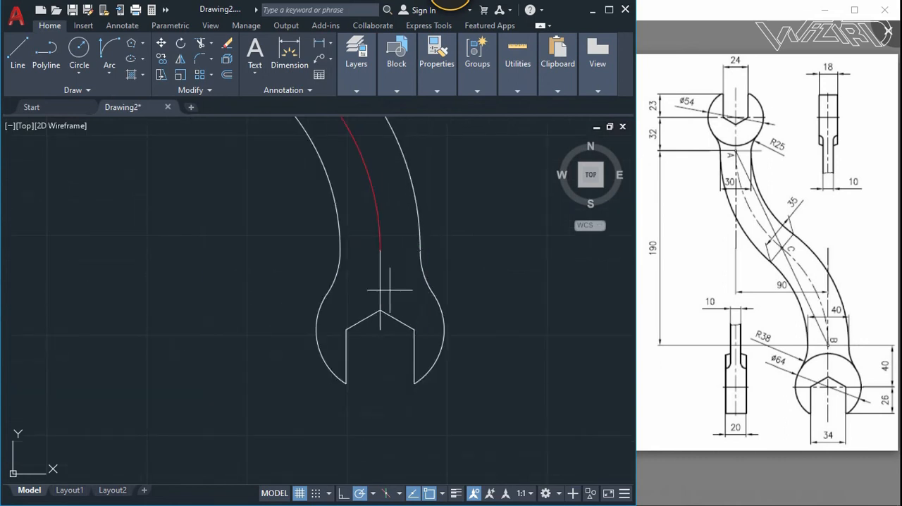
{"action": "left_click", "coordinate": [381, 296]}
{"action": "key", "text": "Delete"}
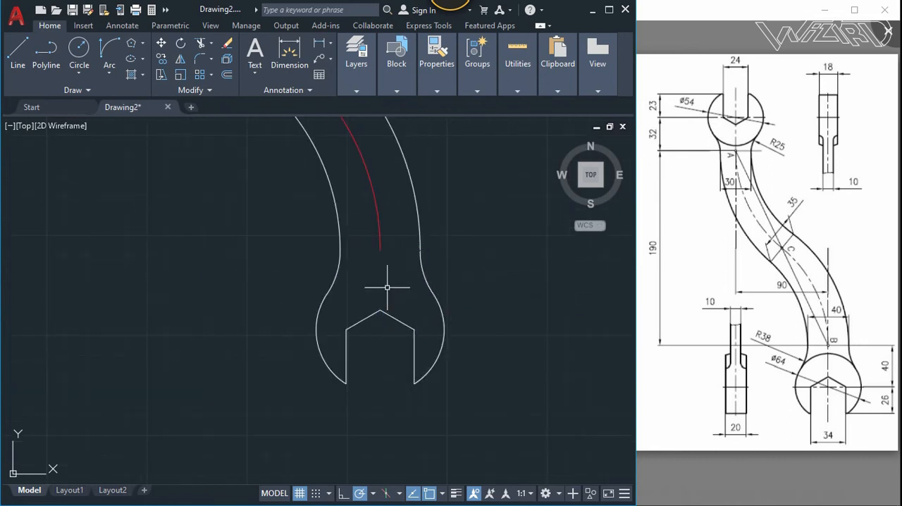
- Extend the lower head's arcs to close the circle across the end of the handle
{"action": "type", "text": "tr"}
{"action": "key", "text": "Return"}
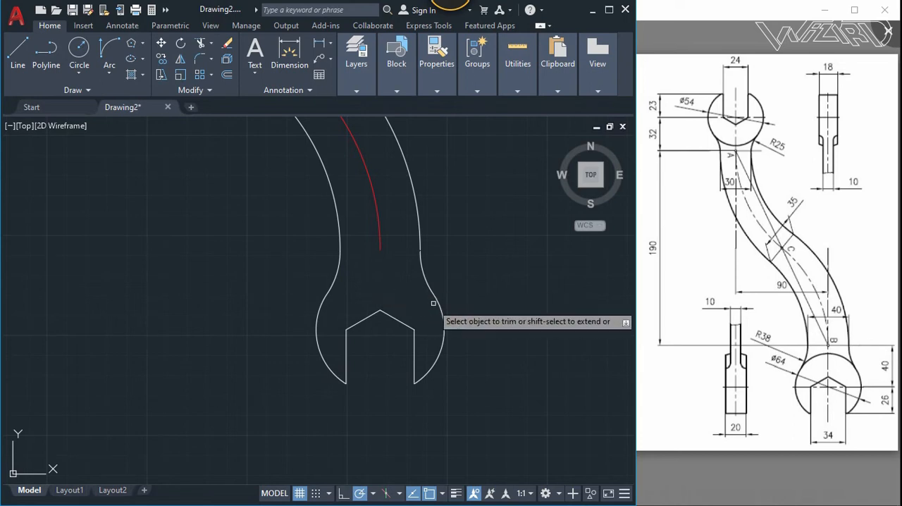
{"action": "scroll", "coordinate": [363, 359], "scroll_direction": "down", "scroll_amount": 2}
{"action": "key", "text": "Escape"}
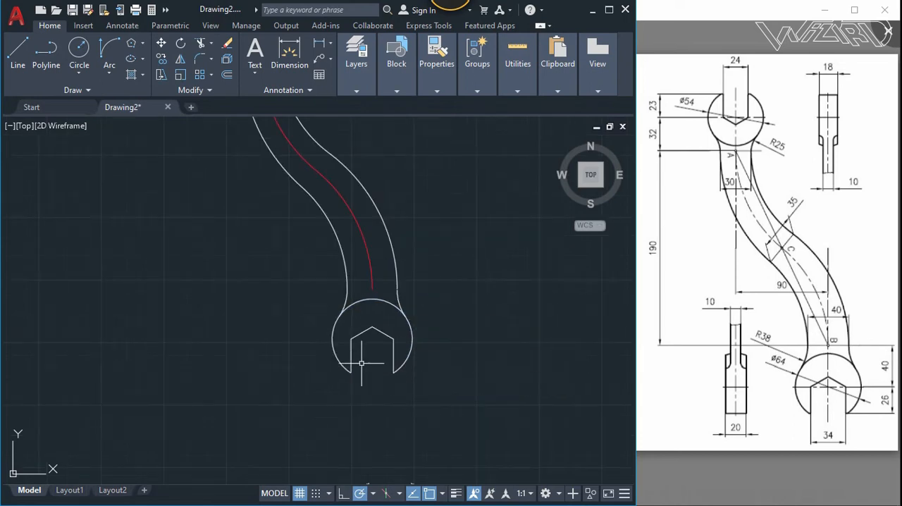
- Fillet the lower head's left jaw tip, between the outer arc and the jaw line, with a small radius
{"action": "type", "text": "f"}
{"action": "key", "text": "Return"}
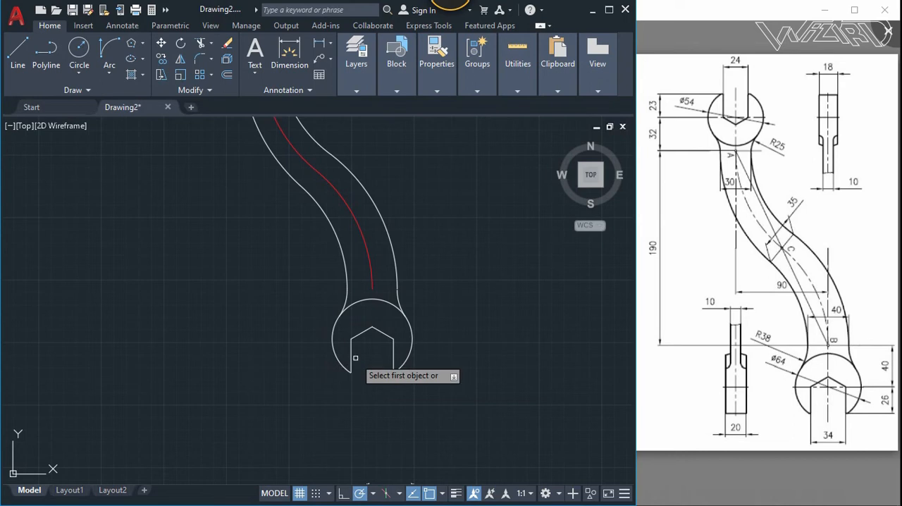
{"action": "type", "text": "r"}
{"action": "key", "text": "Return"}
{"action": "scroll", "coordinate": [355, 400], "scroll_direction": "up", "scroll_amount": 6}
{"action": "scroll", "coordinate": [331, 268], "scroll_direction": "up", "scroll_amount": 3}
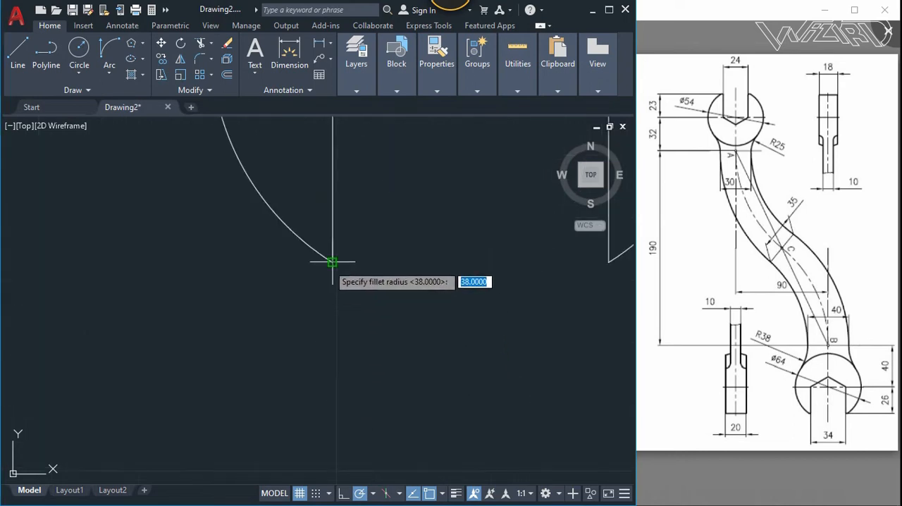
{"action": "left_click", "coordinate": [326, 259]}
{"action": "scroll", "coordinate": [325, 259], "scroll_direction": "up", "scroll_amount": 3}
{"action": "left_click", "coordinate": [343, 238]}
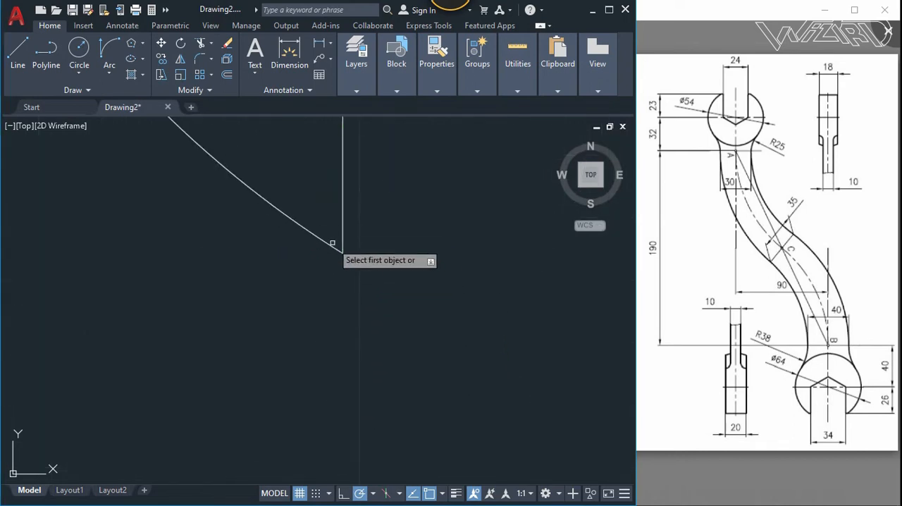
{"action": "left_click", "coordinate": [330, 242]}
{"action": "left_click", "coordinate": [342, 242]}
{"action": "scroll", "coordinate": [308, 318], "scroll_direction": "down", "scroll_amount": 4}
- Fillet the lower head's right jaw tip with the same radius
{"action": "key", "text": "Return"}
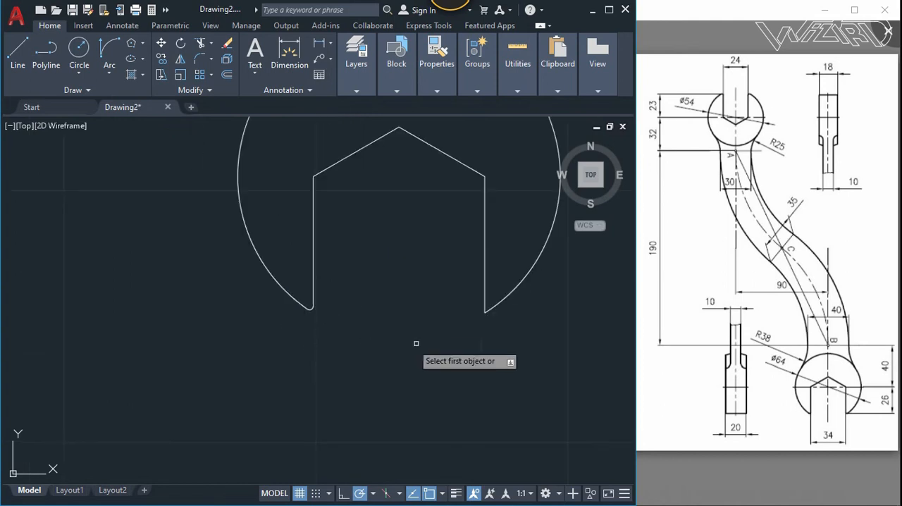
{"action": "left_click", "coordinate": [484, 296]}
{"action": "left_click", "coordinate": [492, 303]}
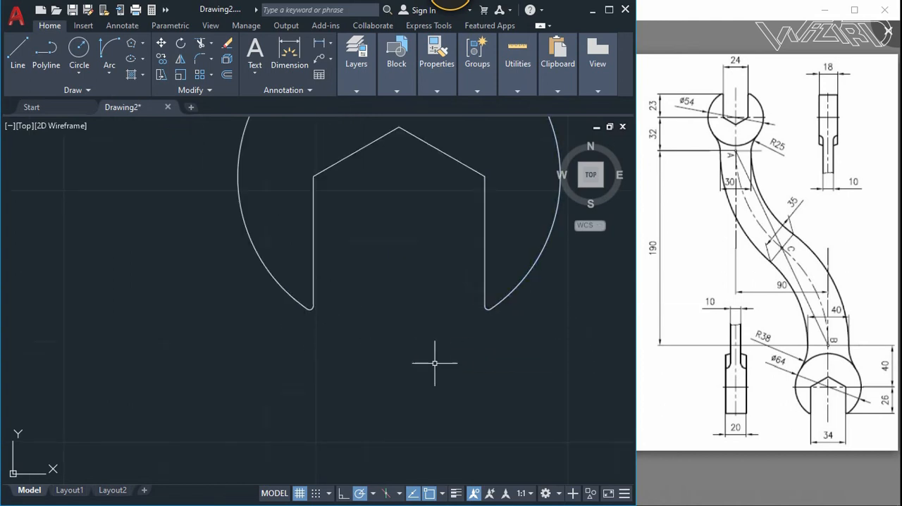
- Review the whole wrench outline, including both heads and the S-shaped handle
{"action": "scroll", "coordinate": [437, 363], "scroll_direction": "down", "scroll_amount": 5}
{"action": "scroll", "coordinate": [423, 330], "scroll_direction": "up", "scroll_amount": 2}
{"action": "scroll", "coordinate": [423, 330], "scroll_direction": "up", "scroll_amount": 3}
{"action": "scroll", "coordinate": [413, 302], "scroll_direction": "down", "scroll_amount": 3}
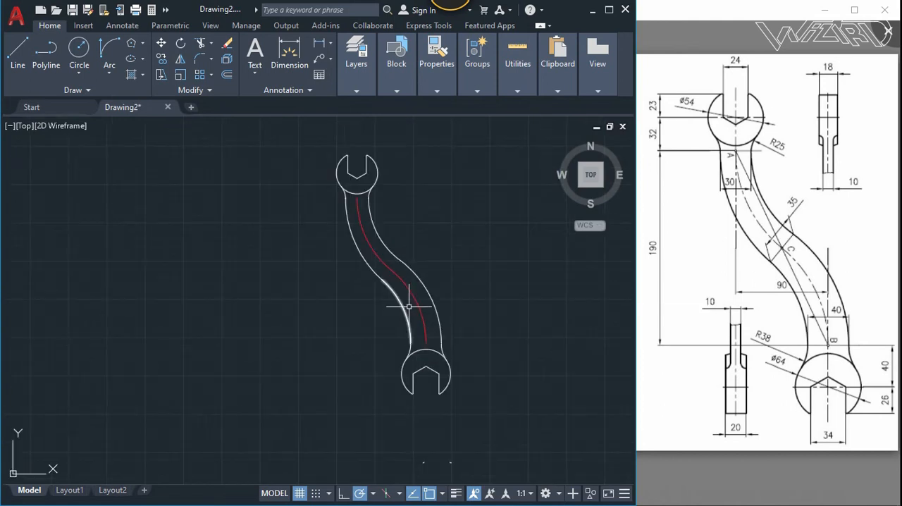
{"action": "middle_click_drag", "start_coordinate": [413, 298], "coordinate": [318, 303]}
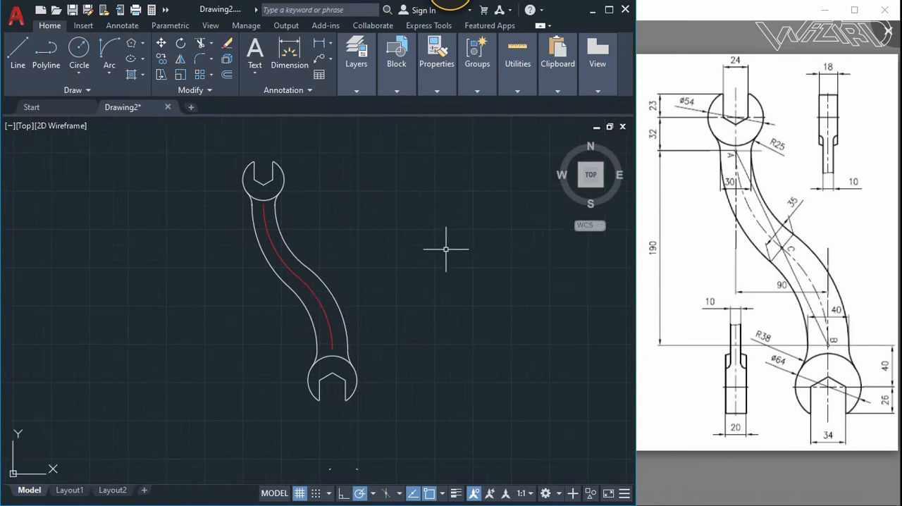
{"action": "key", "text": "Return"}
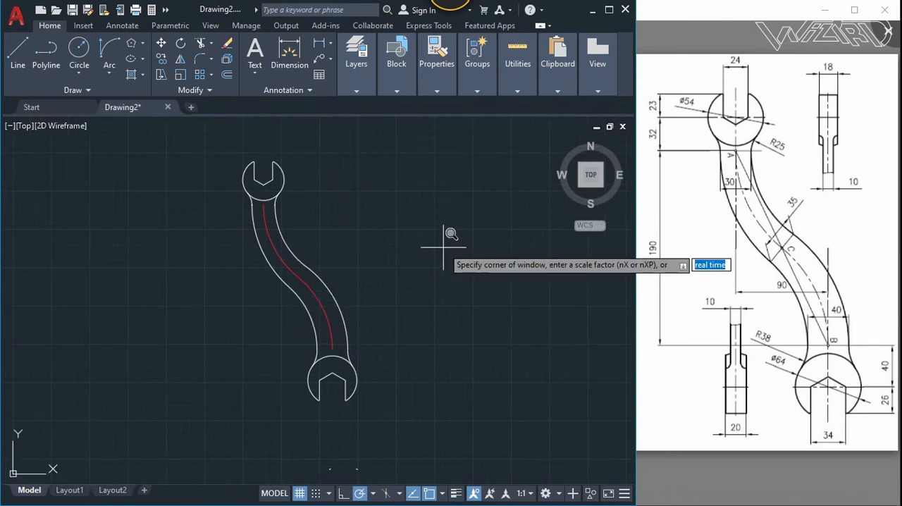
{"action": "key", "text": "Return"}
{"action": "key", "text": "Escape"}
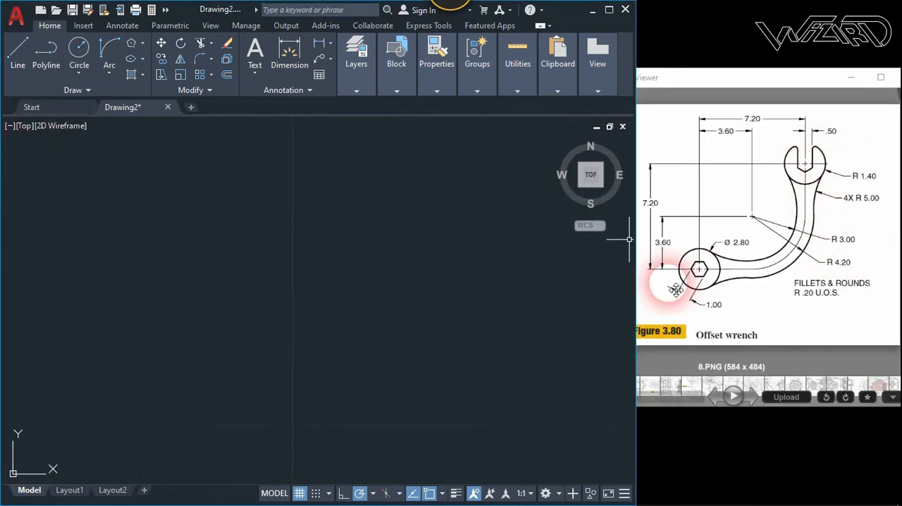
- Draw a circle of radius 1.4 in an empty area for the offset wrench's round head
{"action": "left_click", "coordinate": [90, 53]}
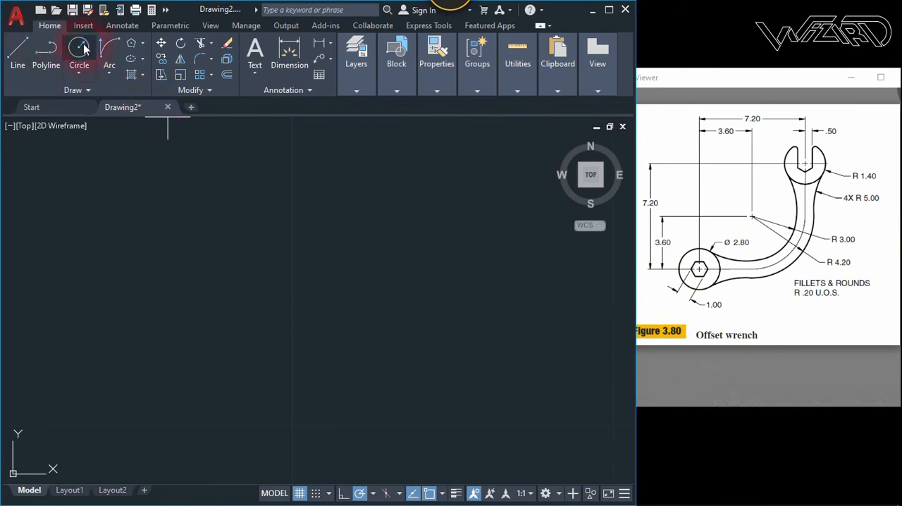
{"action": "left_click", "coordinate": [349, 216]}
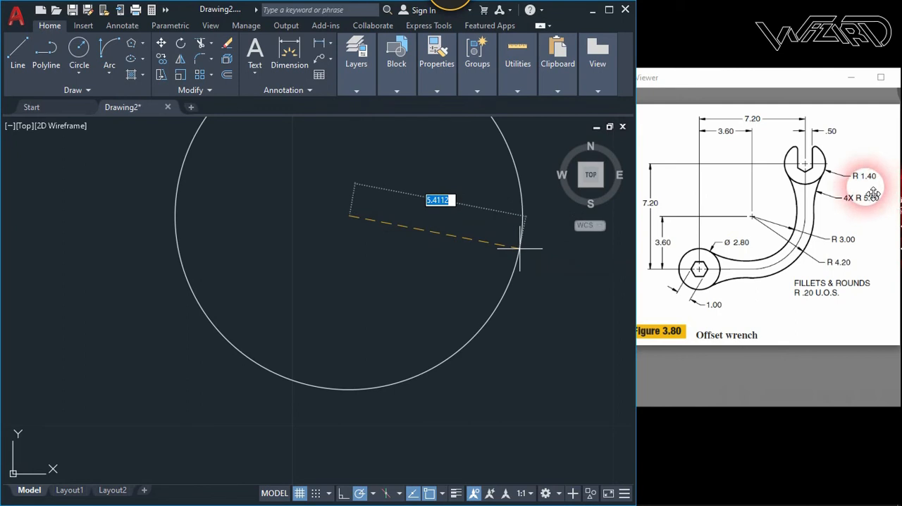
{"action": "type", "text": "1.4"}
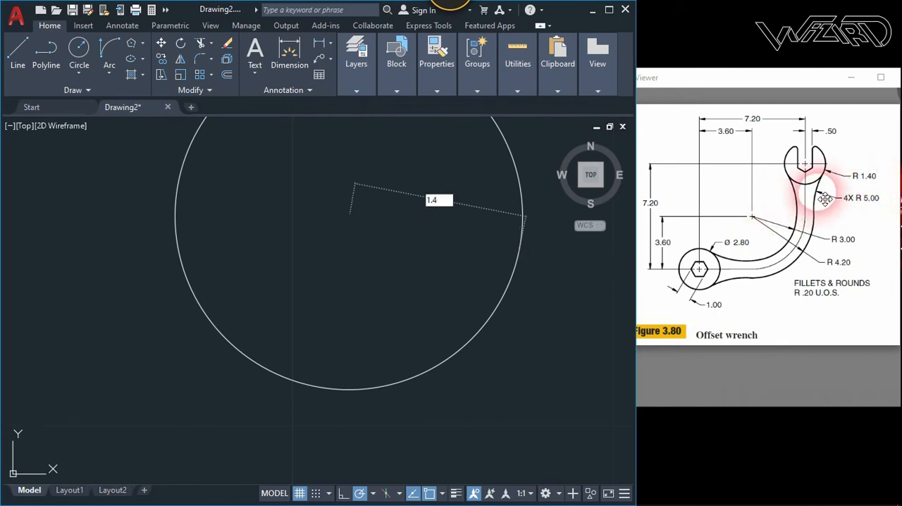
{"action": "key", "text": "Return"}
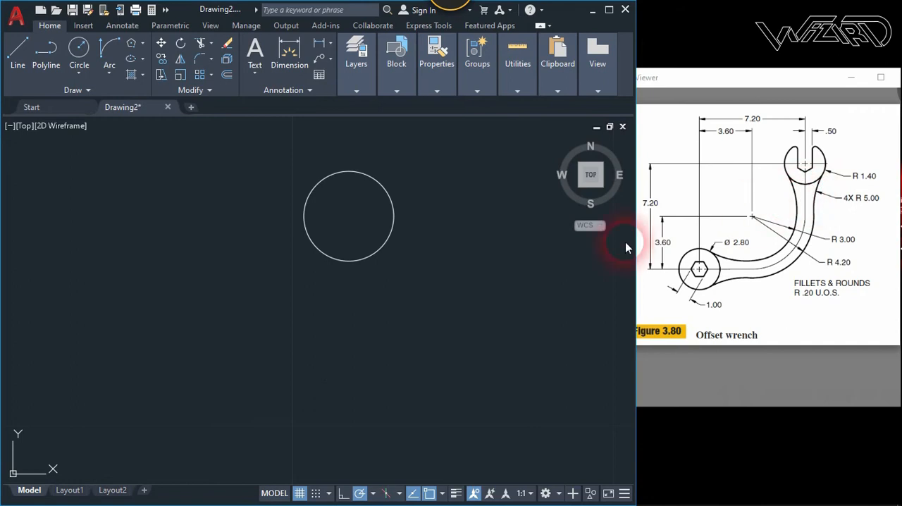
- Draw a six-sided polygon circumscribed about a circle of radius 0.5 in the empty area beside the head circle
{"action": "left_click", "coordinate": [131, 48]}
{"action": "type", "text": "6"}
{"action": "key", "text": "Return"}
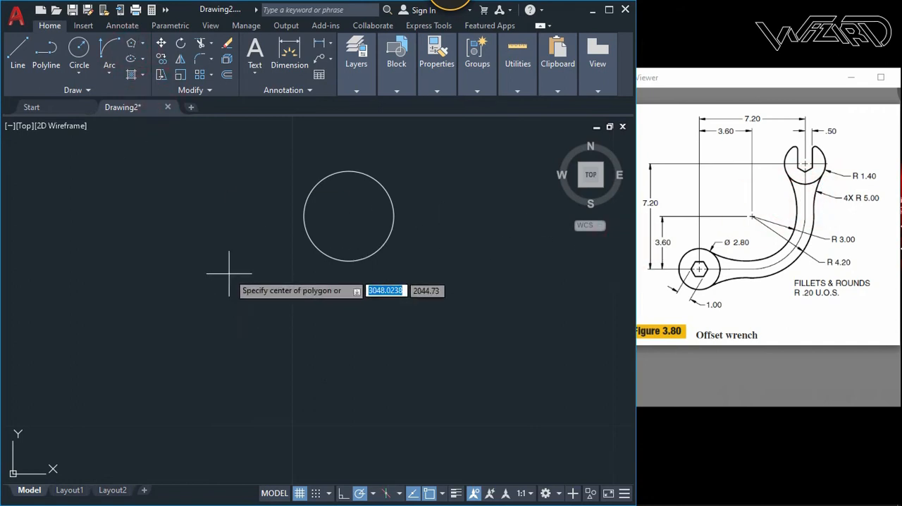
{"action": "left_click", "coordinate": [227, 272]}
{"action": "left_click", "coordinate": [262, 321]}
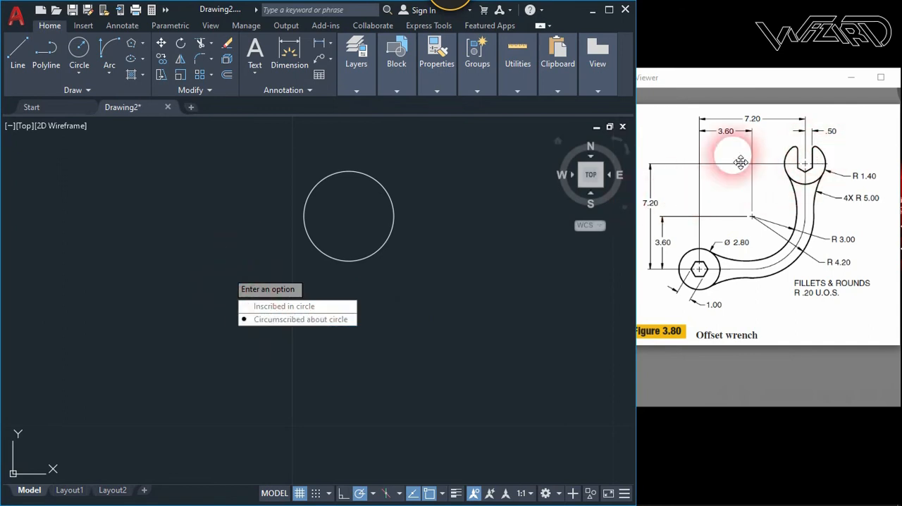
{"action": "left_click", "coordinate": [224, 327]}
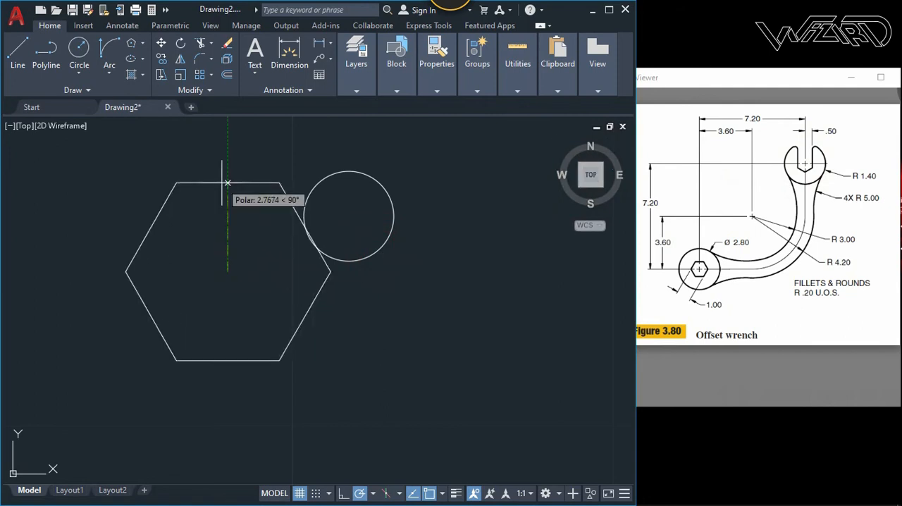
{"action": "type", "text": "."}
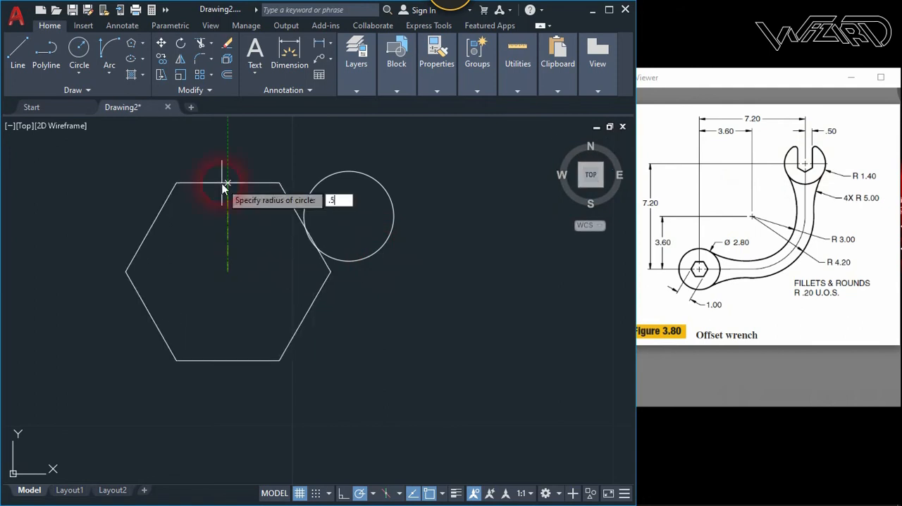
{"action": "type", "text": "5"}
{"action": "key", "text": "Return"}
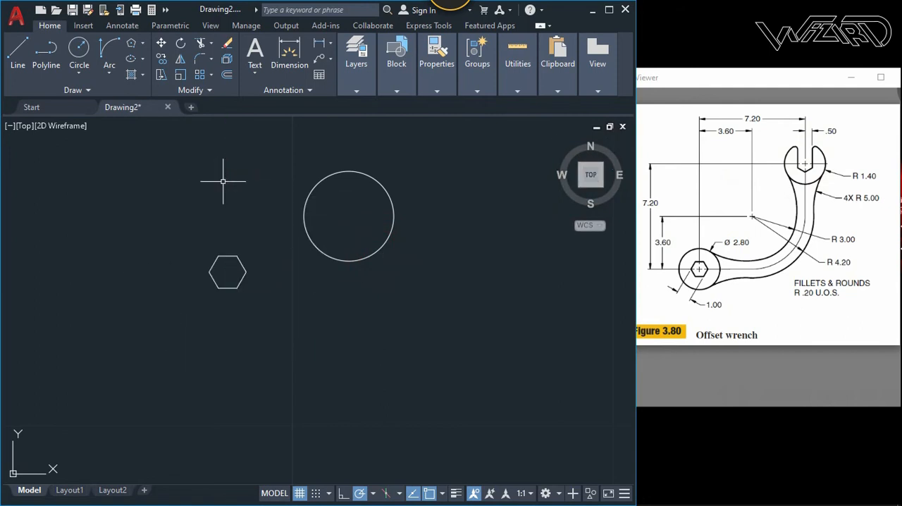
- Rotate the hexagon 90° about its centre so that a vertex points straight up
{"action": "type", "text": "ro"}
{"action": "key", "text": "Return"}
{"action": "left_click", "coordinate": [254, 315]}
{"action": "left_click", "coordinate": [224, 262]}
{"action": "key", "text": "Return"}
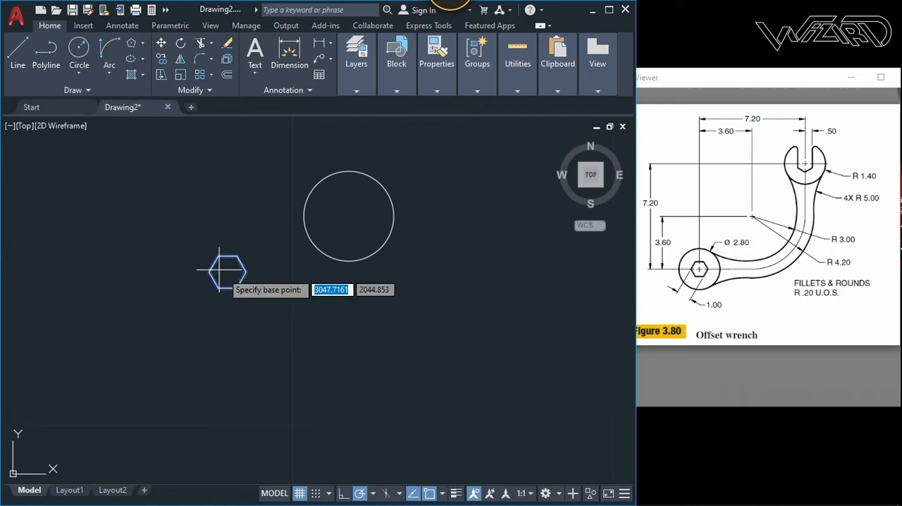
{"action": "left_click", "coordinate": [227, 273]}
{"action": "left_click", "coordinate": [227, 197]}
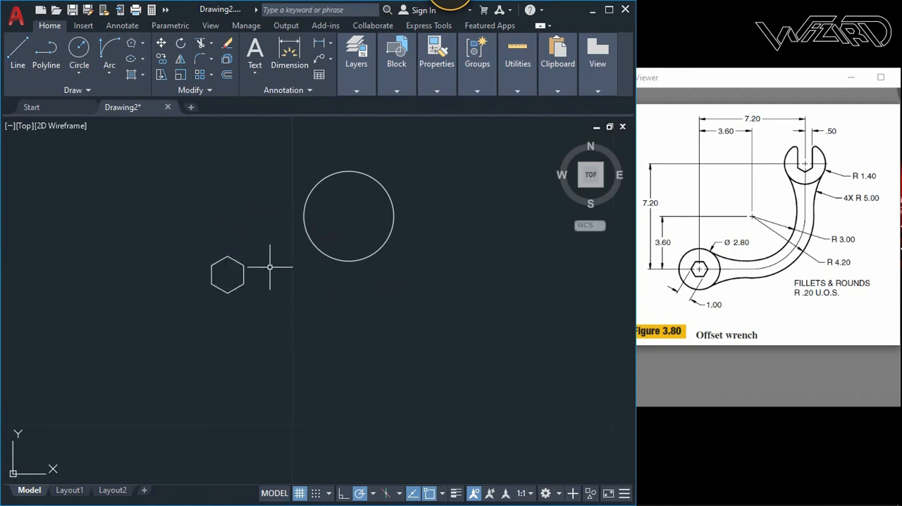
- Move the hexagon by its centre onto the centre of the head circle
{"action": "left_click", "coordinate": [293, 343]}
{"action": "left_click", "coordinate": [188, 225]}
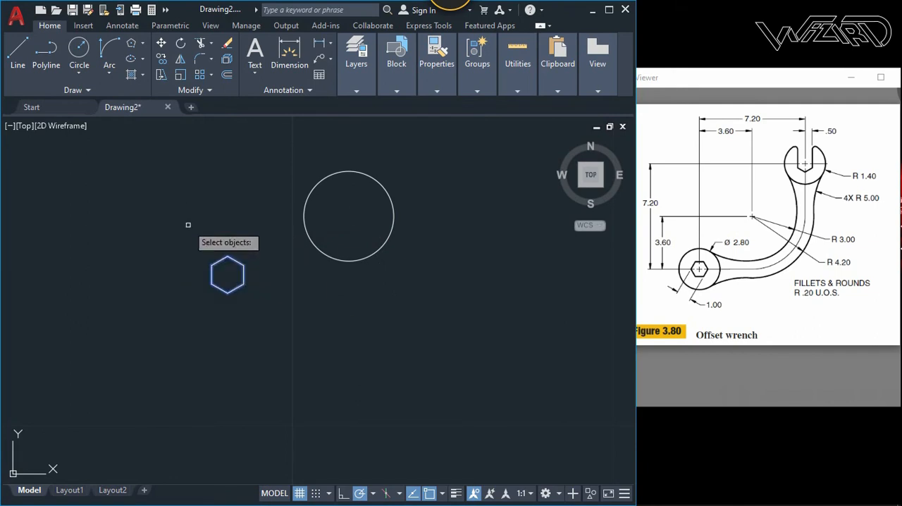
{"action": "key", "text": "Return"}
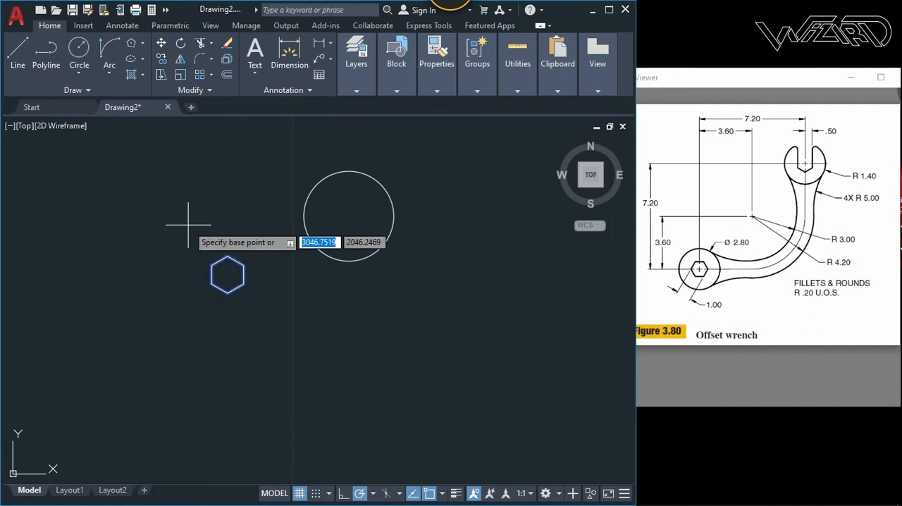
{"action": "left_click", "coordinate": [227, 274]}
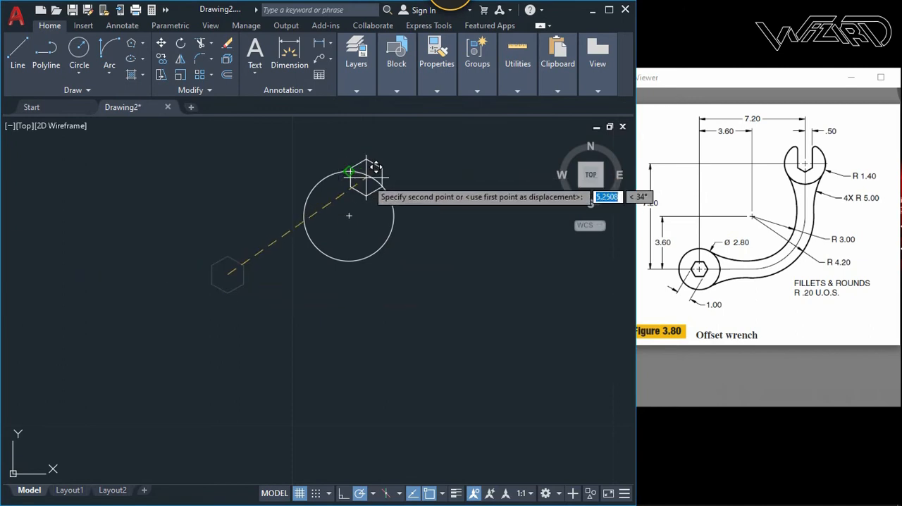
{"action": "left_click", "coordinate": [348, 215]}
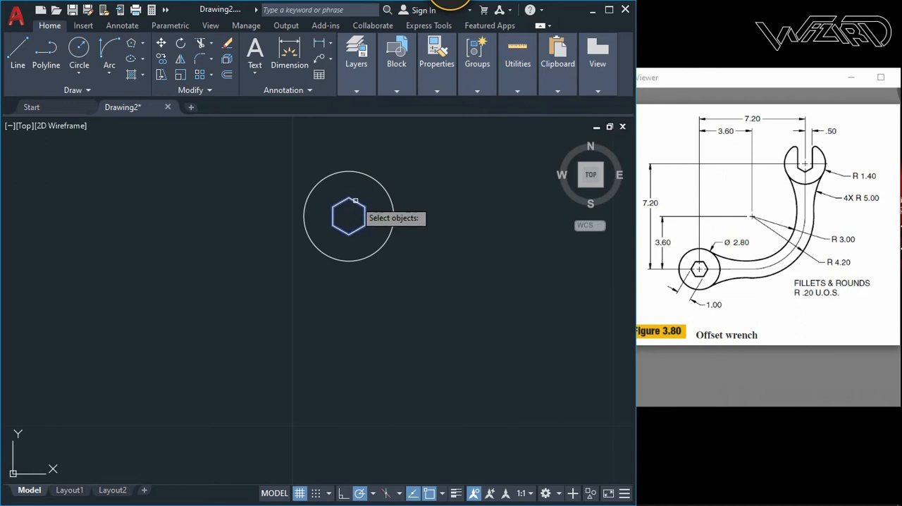
- Explode the hexagon and select its two upper slanted sides for deletion
{"action": "left_click", "coordinate": [350, 205]}
{"action": "left_click", "coordinate": [344, 194]}
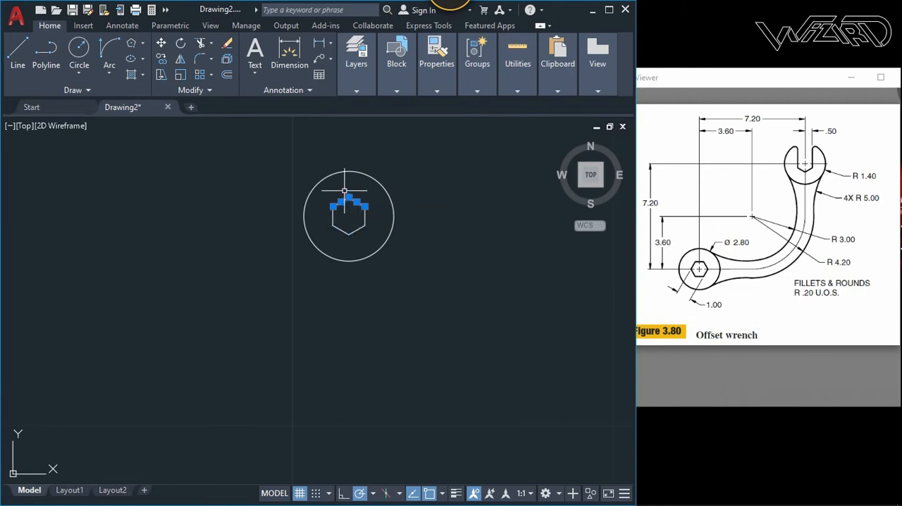
- Remove the two upper sides and stretch both vertical sides straight up to the head circle to form the jaw opening
{"action": "left_click", "coordinate": [368, 204]}
{"action": "left_click", "coordinate": [320, 210]}
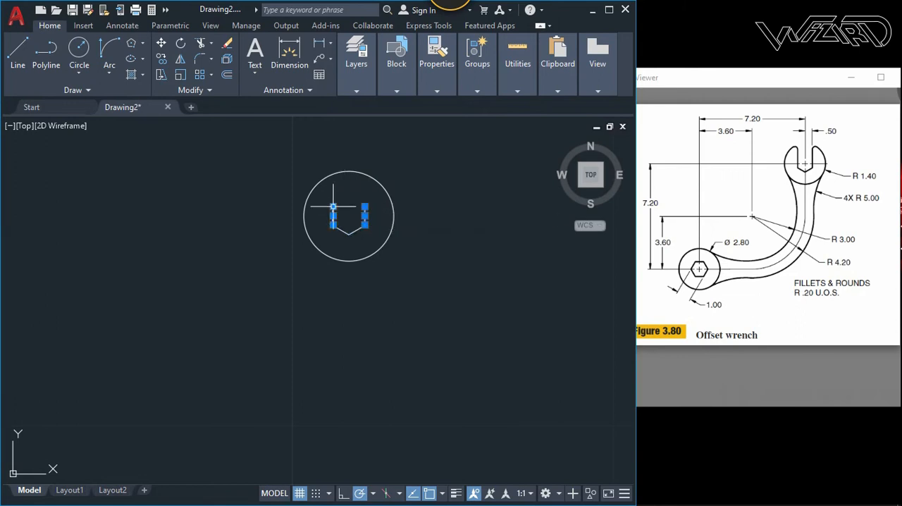
{"action": "left_click", "coordinate": [333, 175]}
{"action": "key", "text": "Escape"}
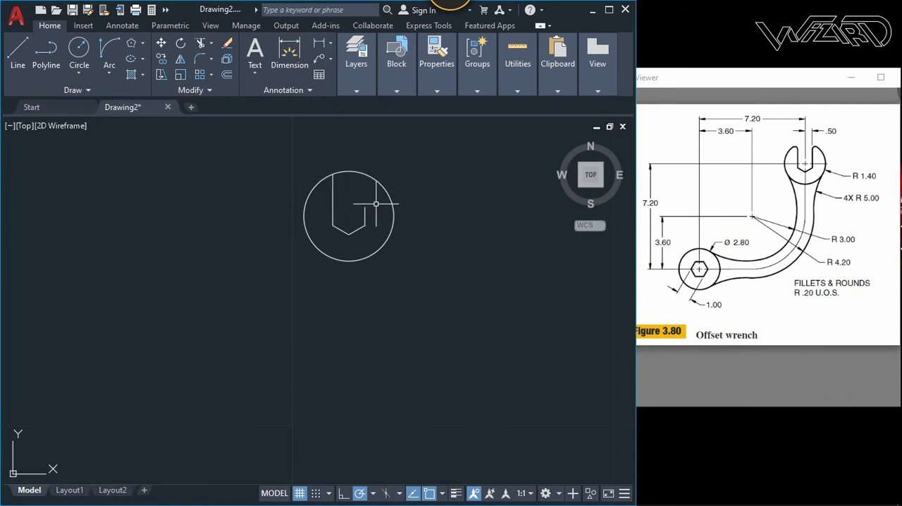
{"action": "left_click", "coordinate": [372, 214]}
{"action": "left_click", "coordinate": [364, 206]}
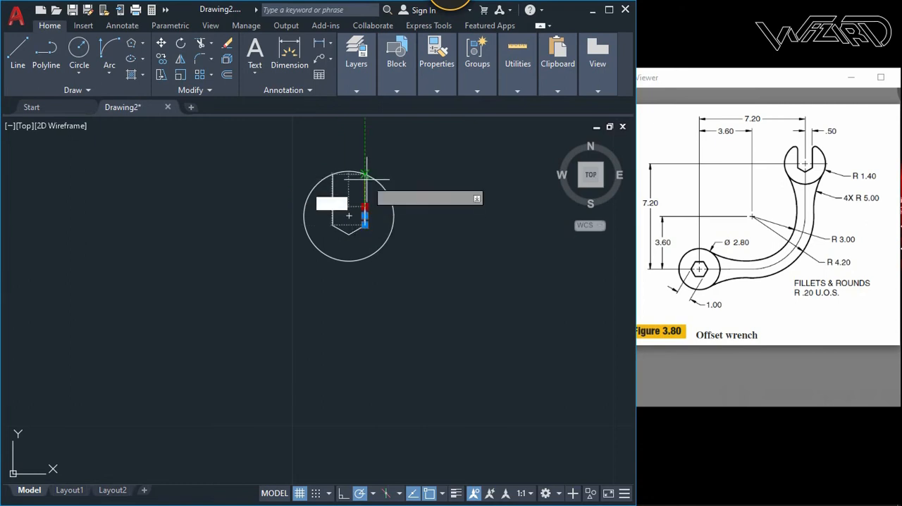
{"action": "left_click", "coordinate": [365, 176]}
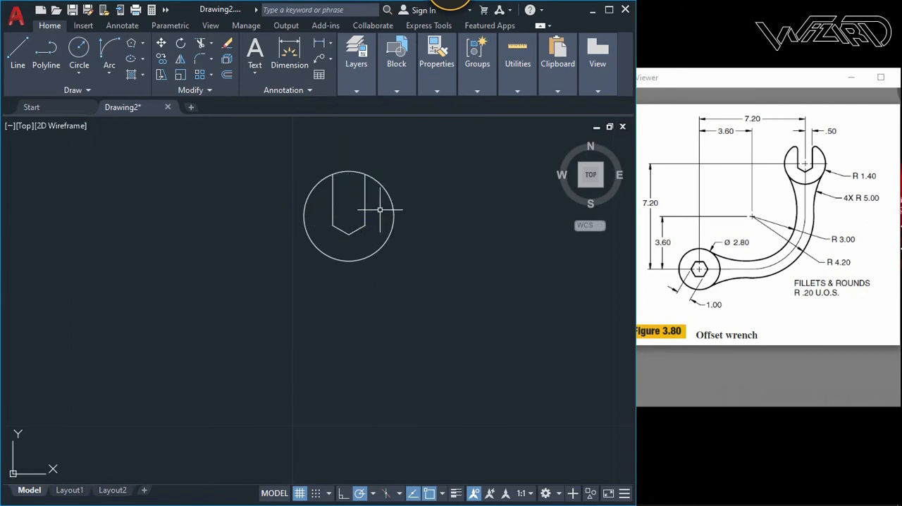
- Draw a circle of radius 1.4 centred 7.2 to the left of and 7.2 below the open head's centre, using tracking
{"action": "key", "text": "Return"}
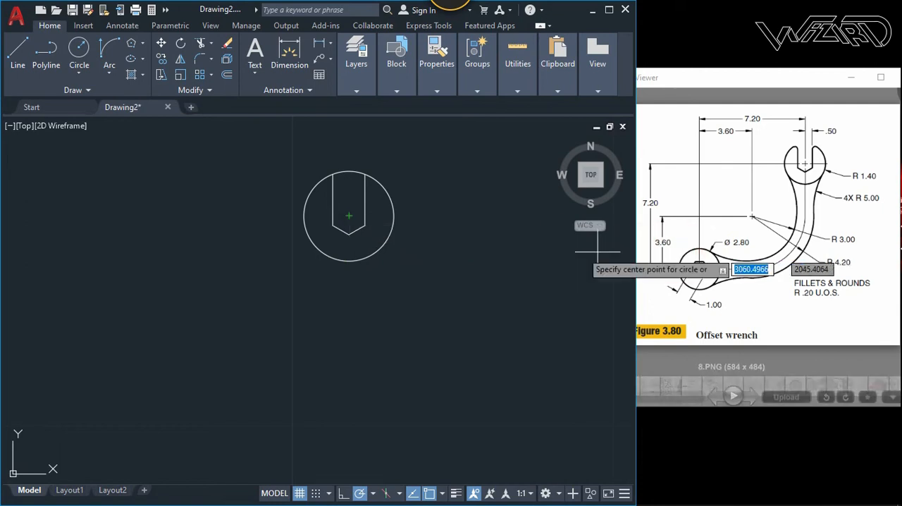
{"action": "type", "text": "t"}
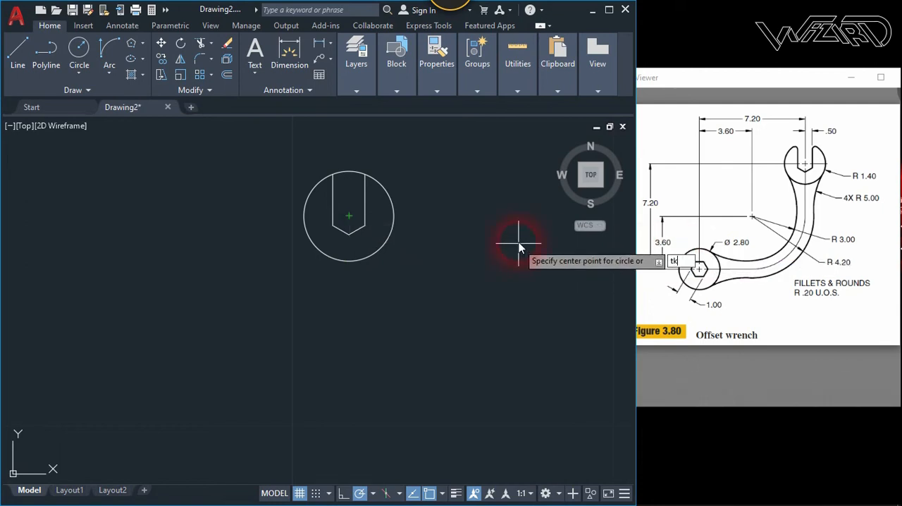
{"action": "type", "text": "k"}
{"action": "key", "text": "Return"}
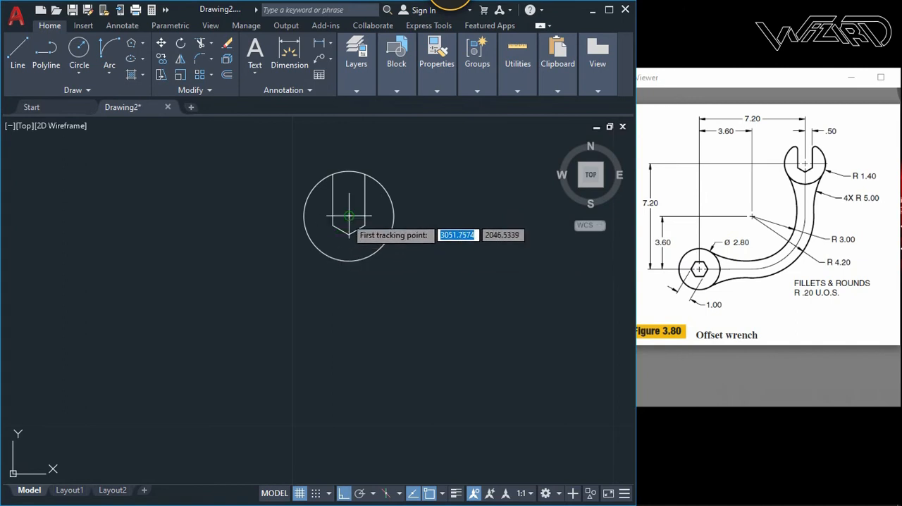
{"action": "left_click", "coordinate": [348, 216]}
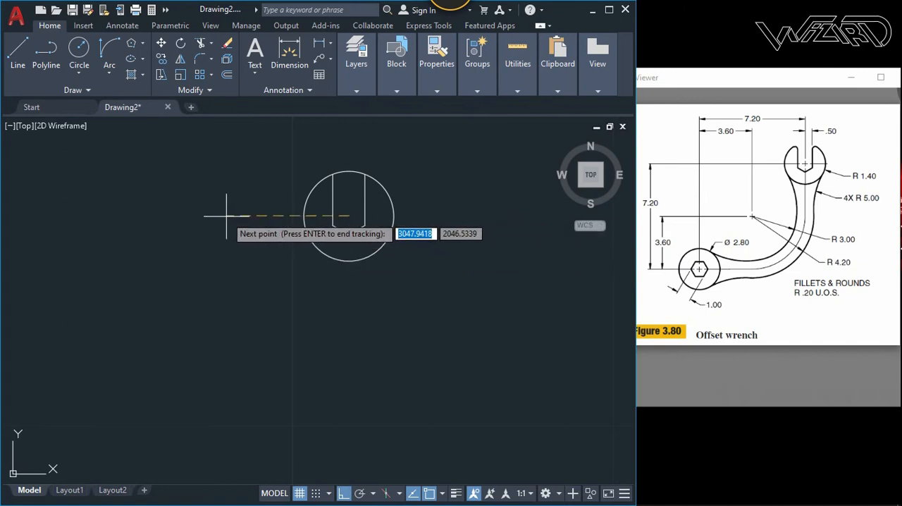
{"action": "type", "text": "7.2"}
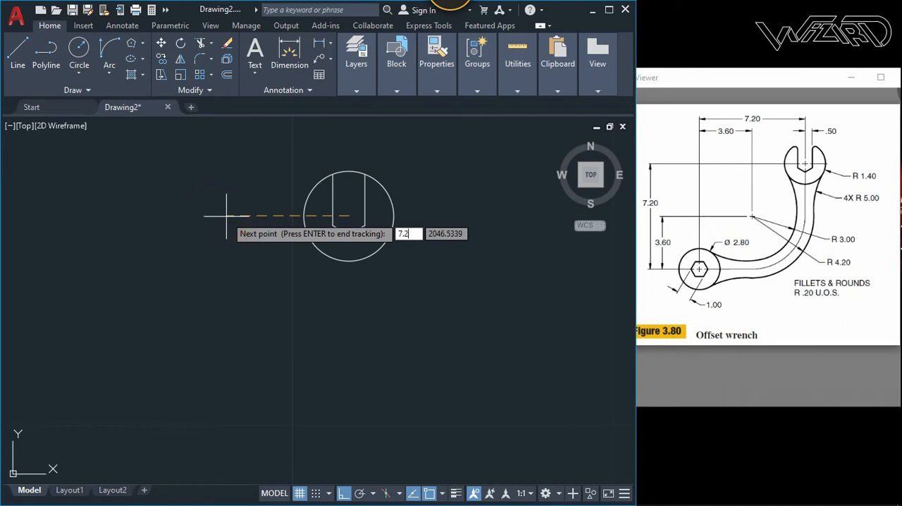
{"action": "key", "text": "Return"}
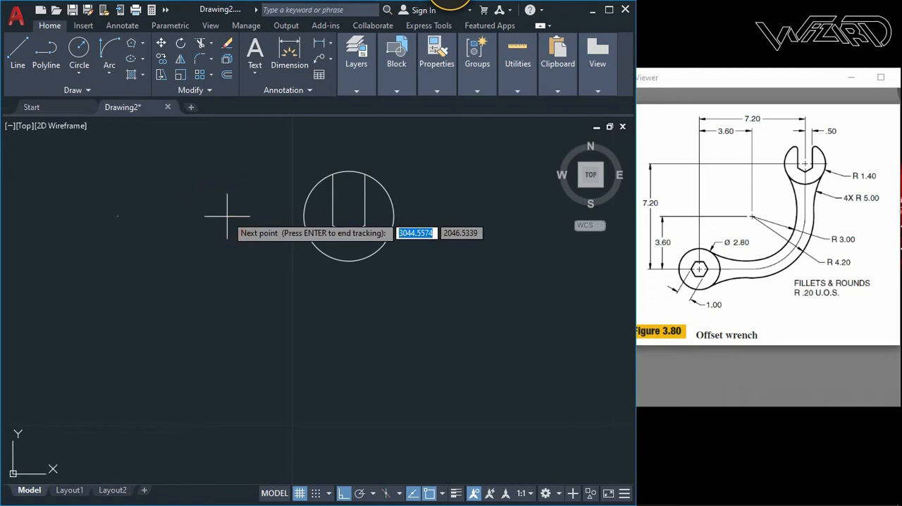
{"action": "scroll", "coordinate": [260, 254], "scroll_direction": "down", "scroll_amount": 2}
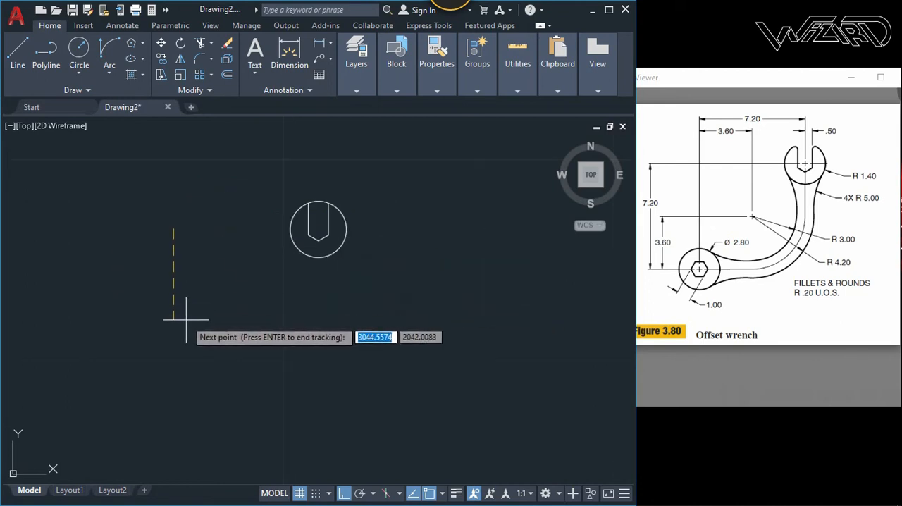
{"action": "type", "text": "7.2"}
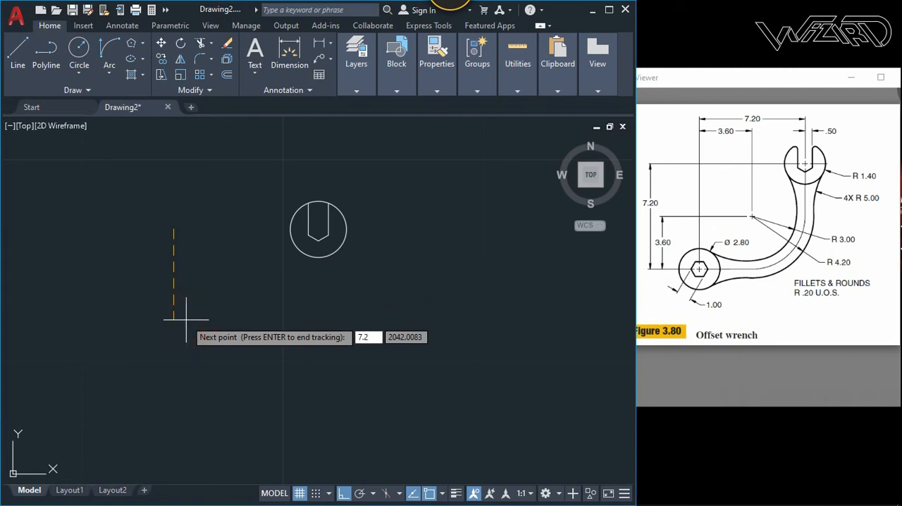
{"action": "key", "text": "Return"}
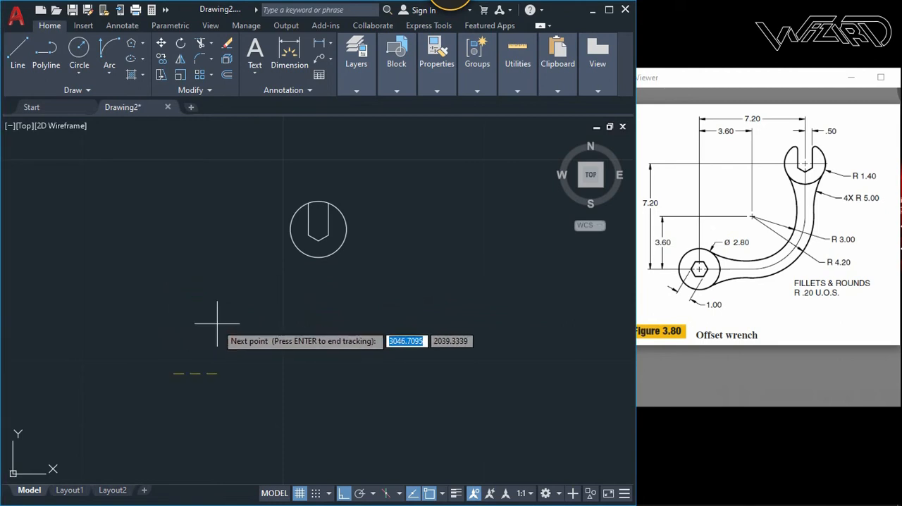
{"action": "key", "text": "Return"}
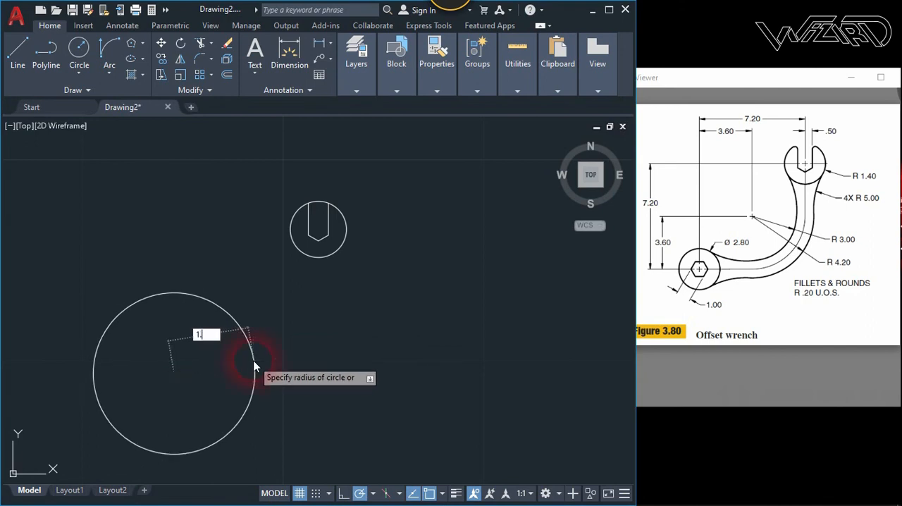
{"action": "key", "text": "Return"}
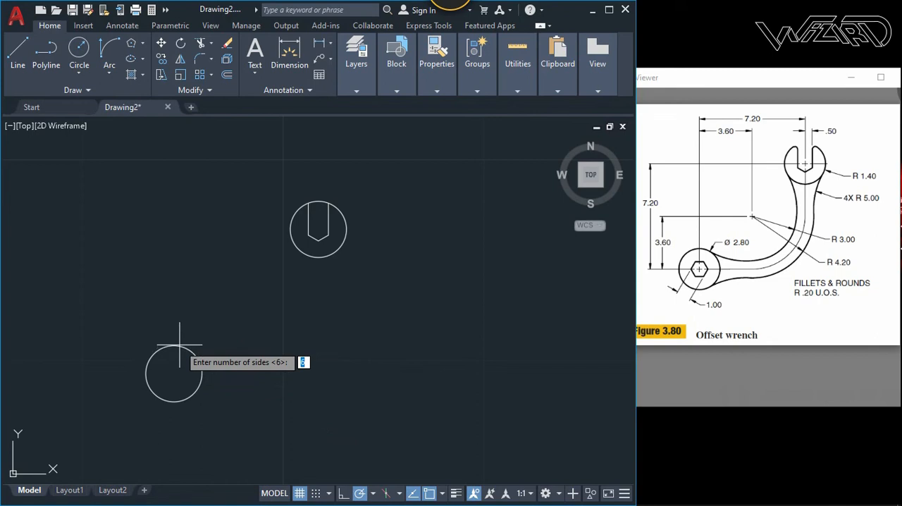
- Draw a hexagon circumscribed about a circle of radius 0.5 at the centre of the lower head circle
{"action": "key", "text": "Return"}
{"action": "left_click", "coordinate": [173, 374]}
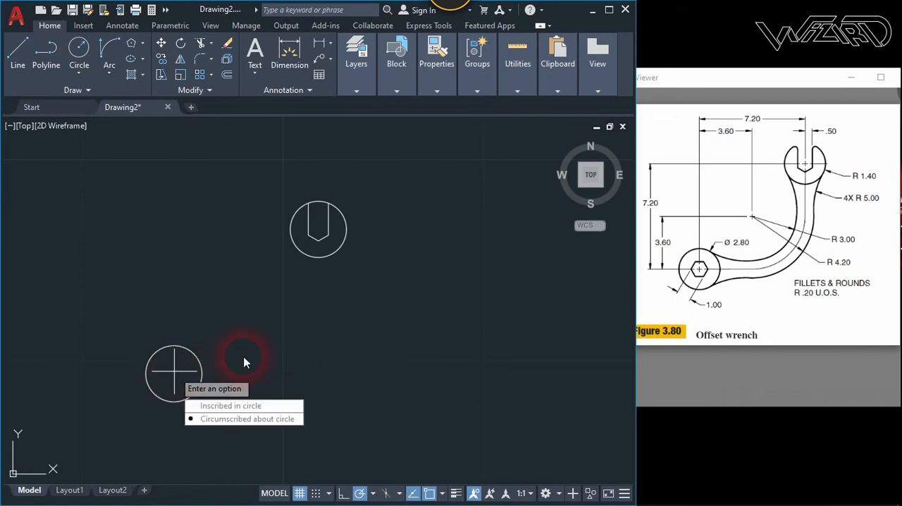
{"action": "left_click", "coordinate": [230, 420]}
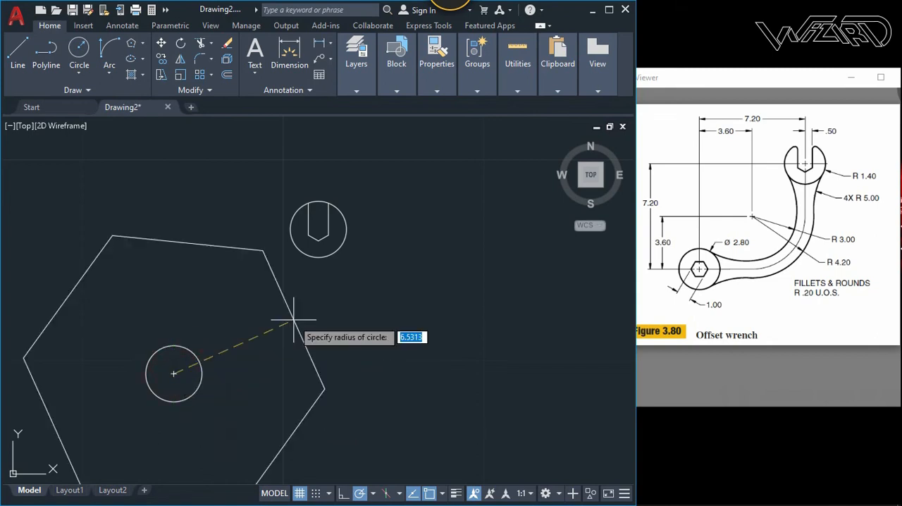
{"action": "type", "text": ".5"}
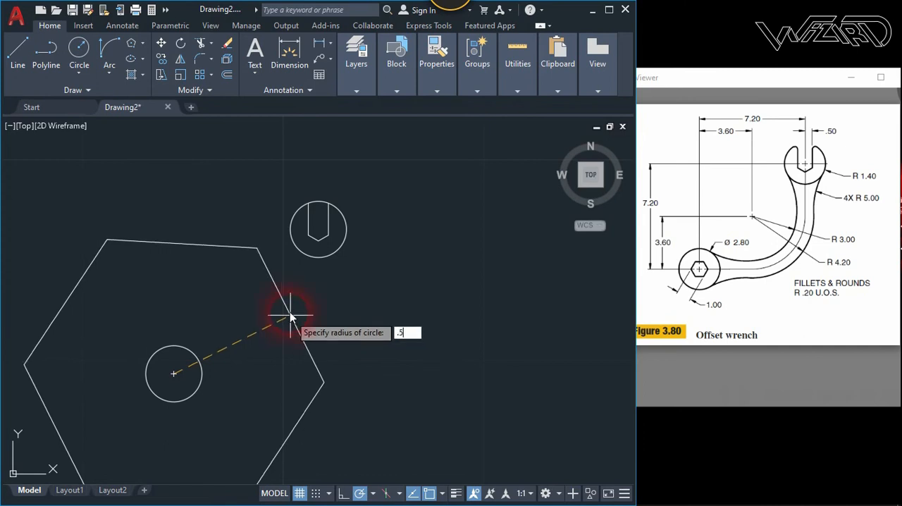
{"action": "key", "text": "Return"}
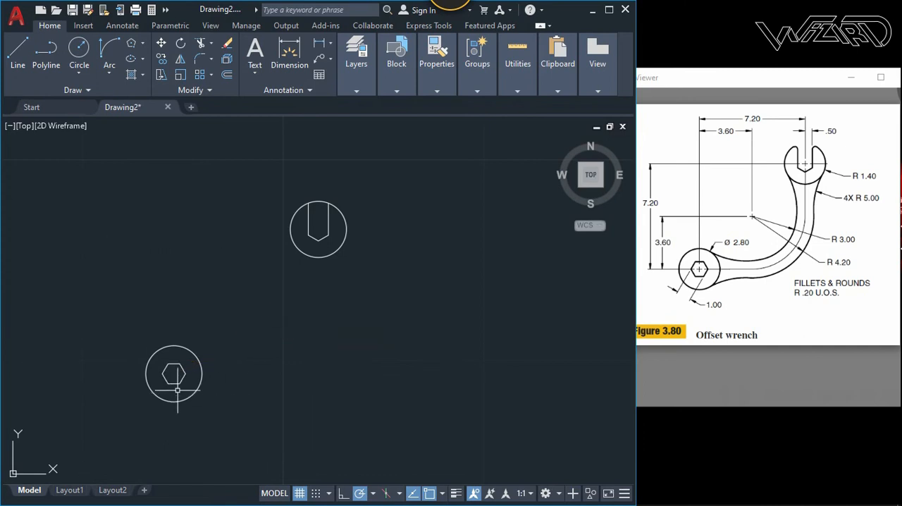
- Draw a circle of radius 4.2 centred 3.6 above and 3.6 to the right of the hexagon head's centre, using tracking
{"action": "scroll", "coordinate": [178, 385], "scroll_direction": "up", "scroll_amount": 2}
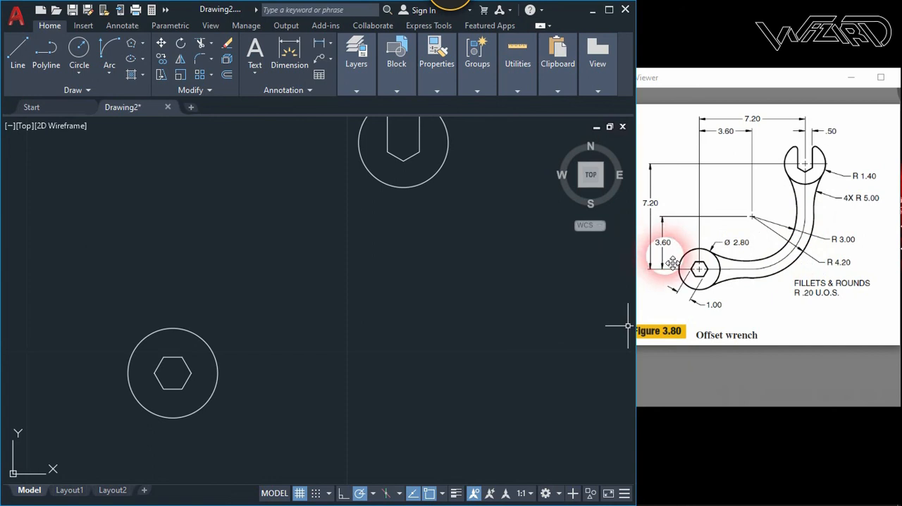
{"action": "left_click", "coordinate": [79, 48]}
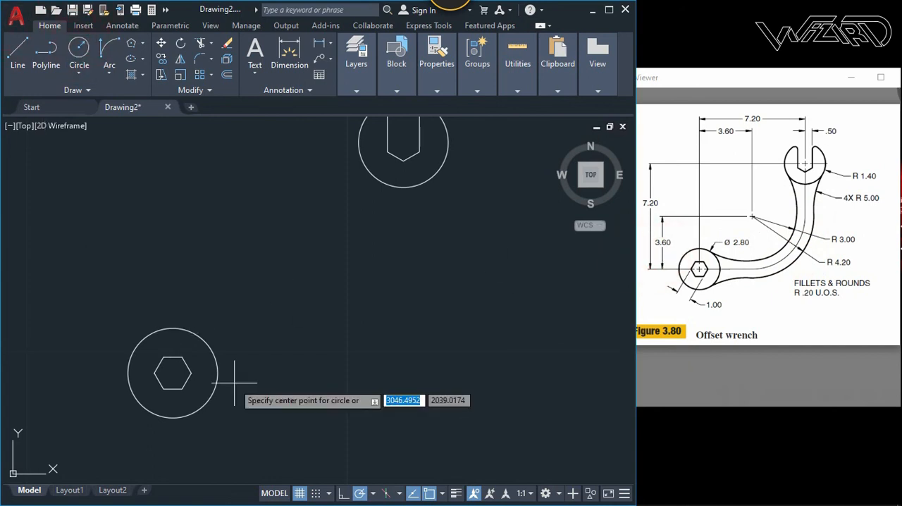
{"action": "type", "text": "t"}
{"action": "key", "text": "Return"}
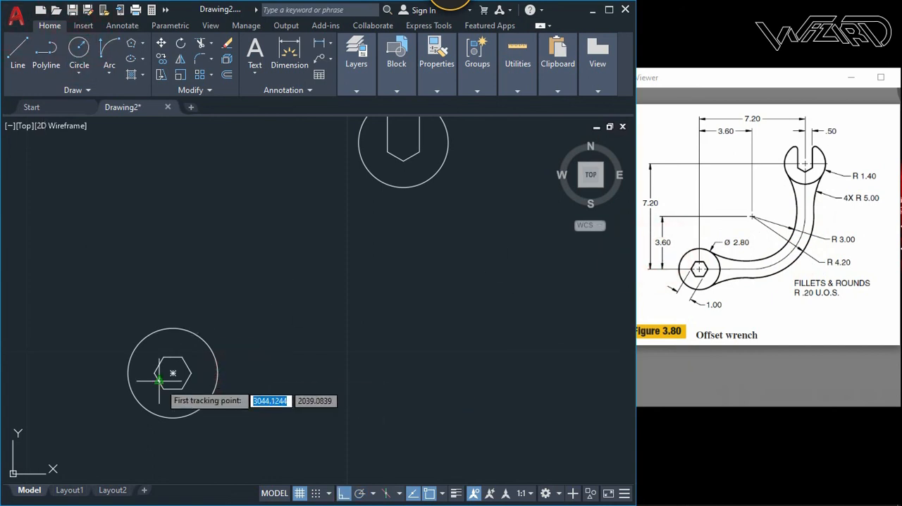
{"action": "left_click", "coordinate": [173, 373]}
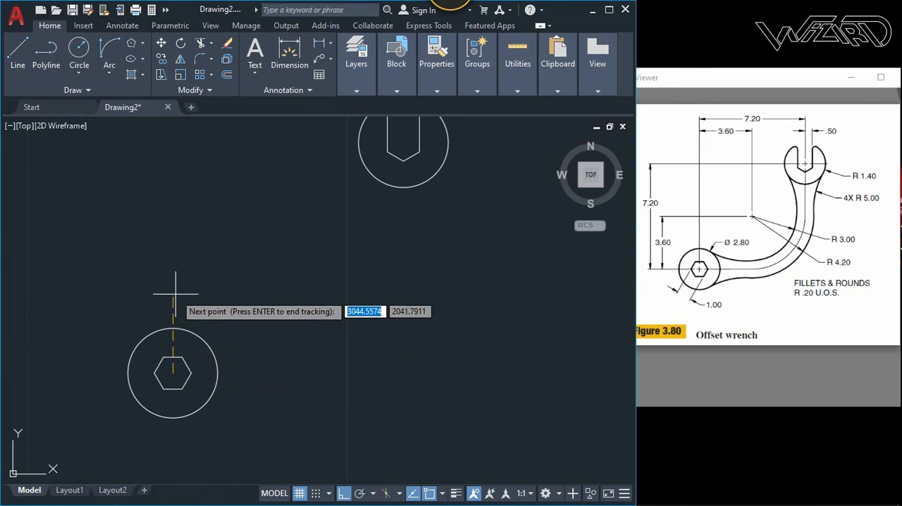
{"action": "type", "text": "3."}
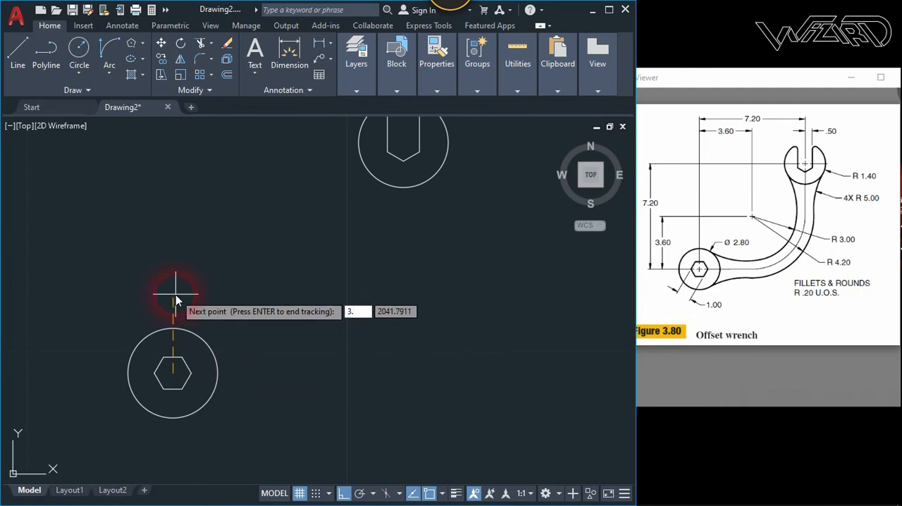
{"action": "type", "text": "6"}
{"action": "key", "text": "Return"}
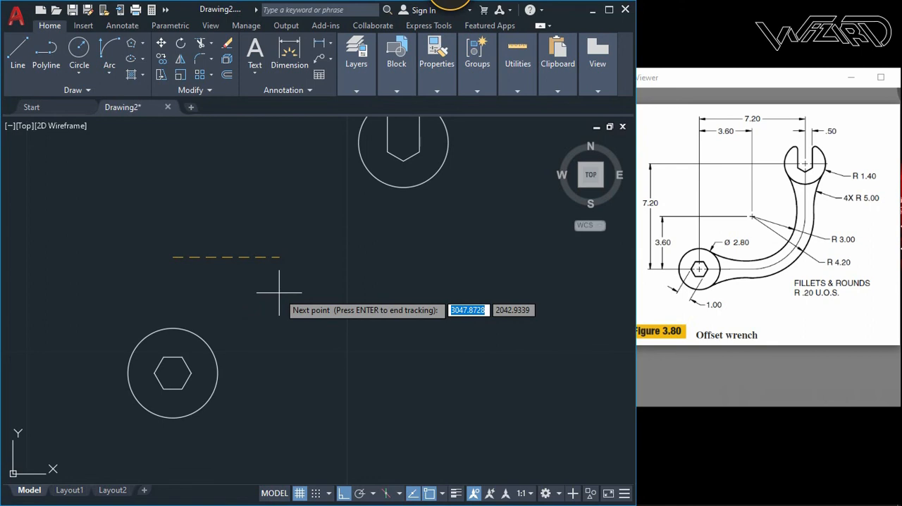
{"action": "type", "text": "3."}
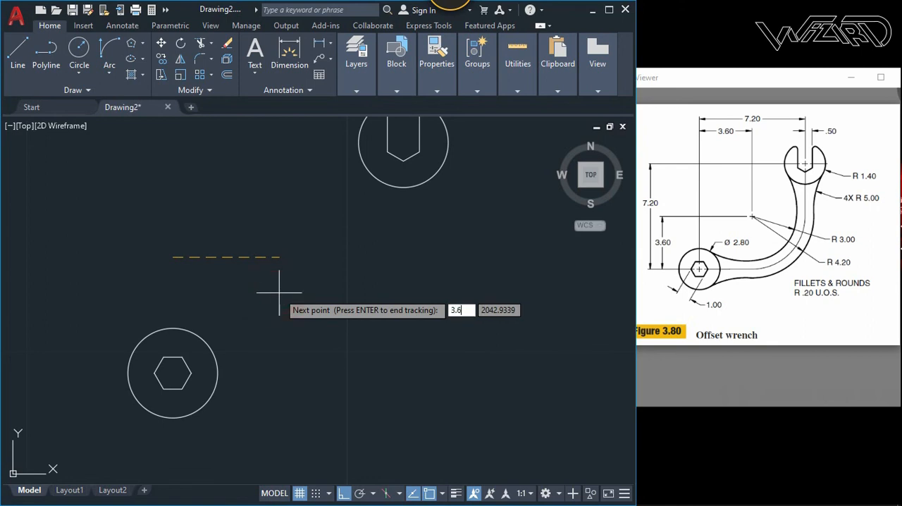
{"action": "type", "text": "6"}
{"action": "key", "text": "Return"}
{"action": "key", "text": "Return"}
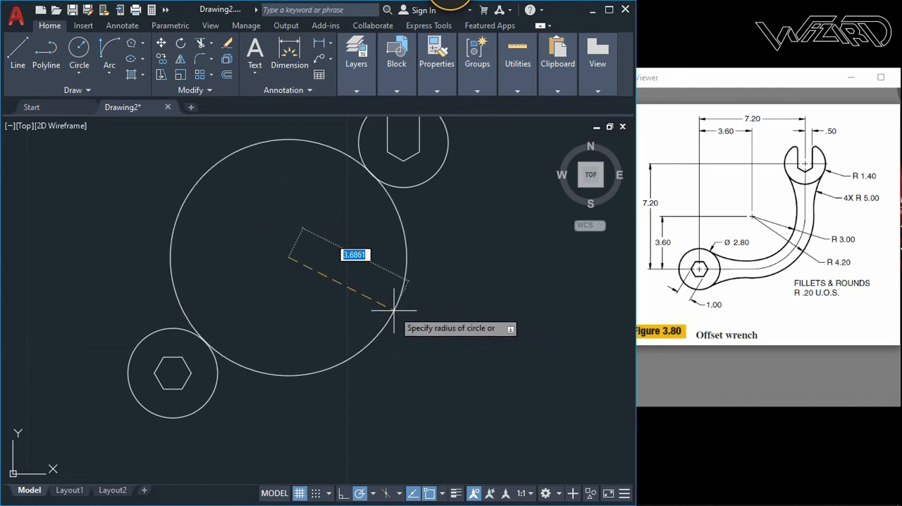
{"action": "type", "text": "4.3"}
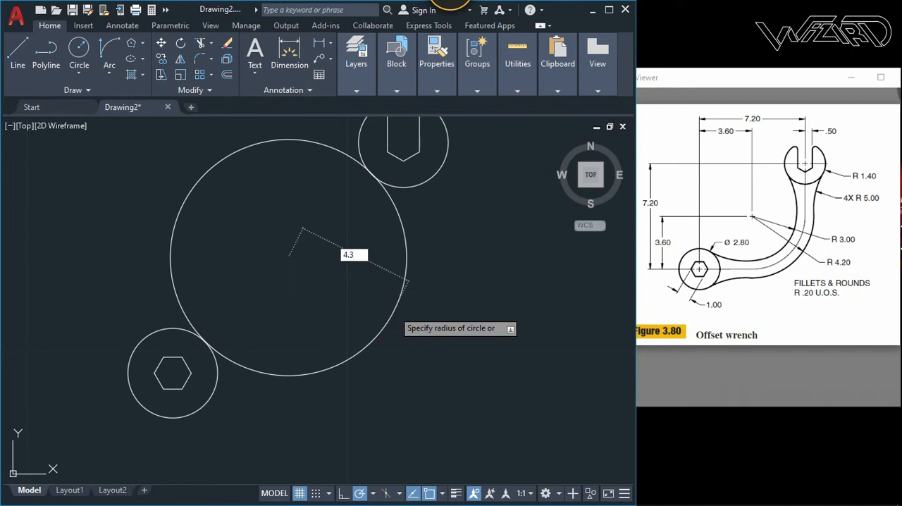
{"action": "key", "text": "Return"}
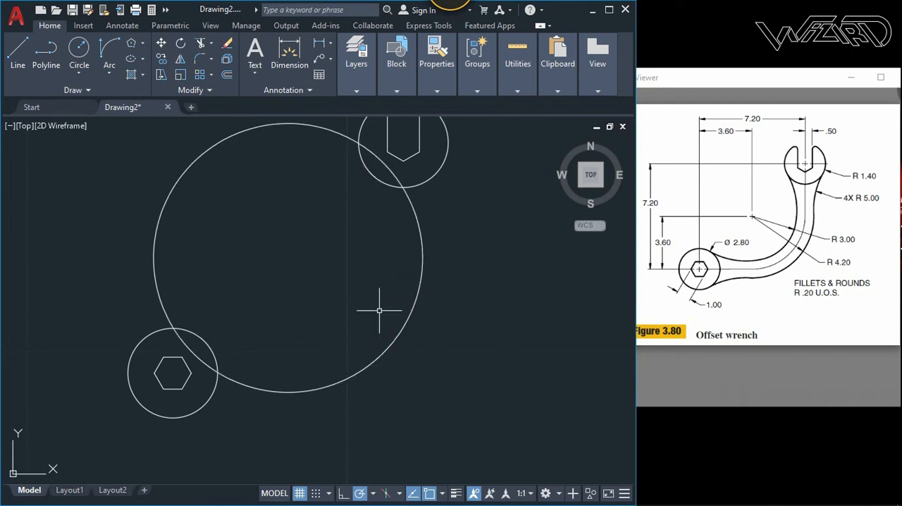
- Draw a circle of radius 3 concentric with the large handle circle
{"action": "key", "text": "Return"}
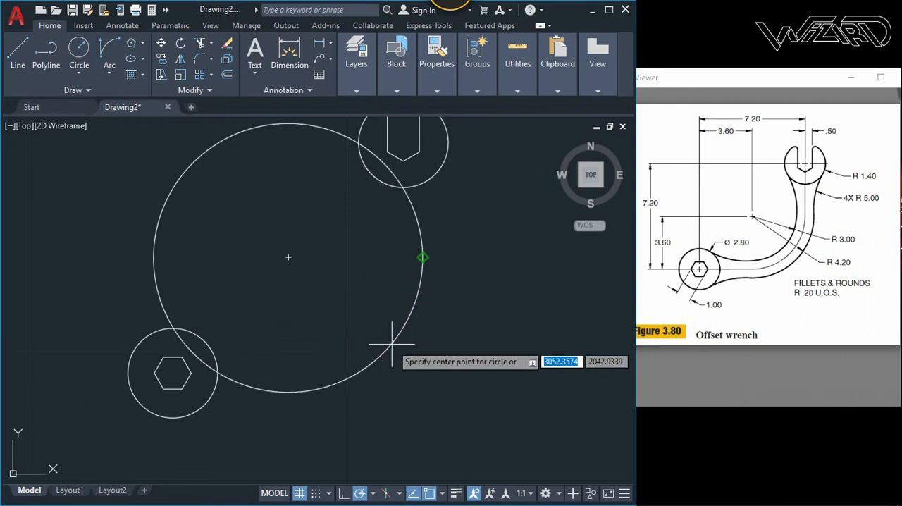
{"action": "left_click", "coordinate": [288, 258]}
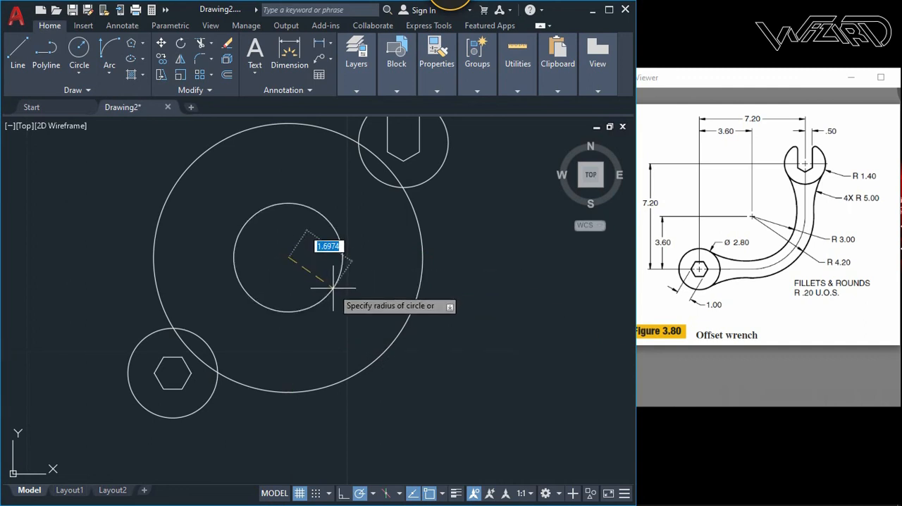
{"action": "type", "text": "3"}
{"action": "key", "text": "Return"}
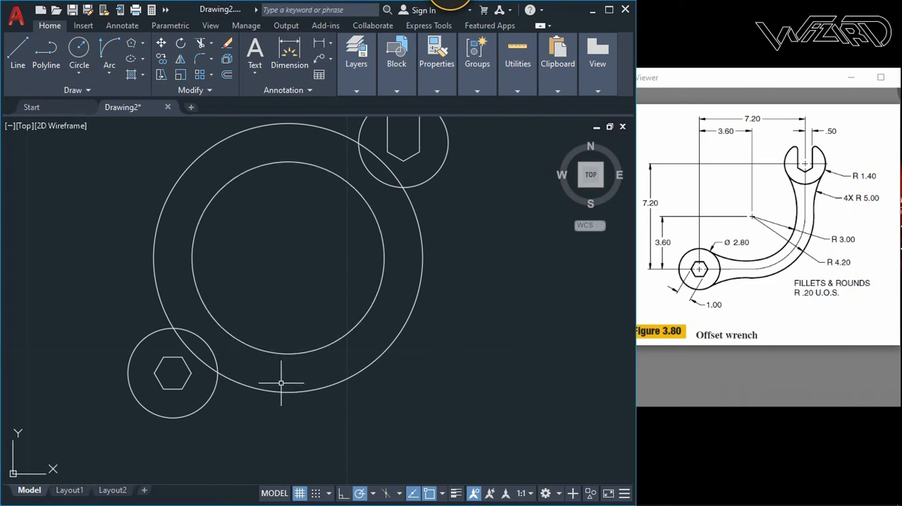
- Fillet the outer handle circle to the lower and upper head circles with radius 5, using the Multiple option
{"action": "left_click", "coordinate": [201, 59]}
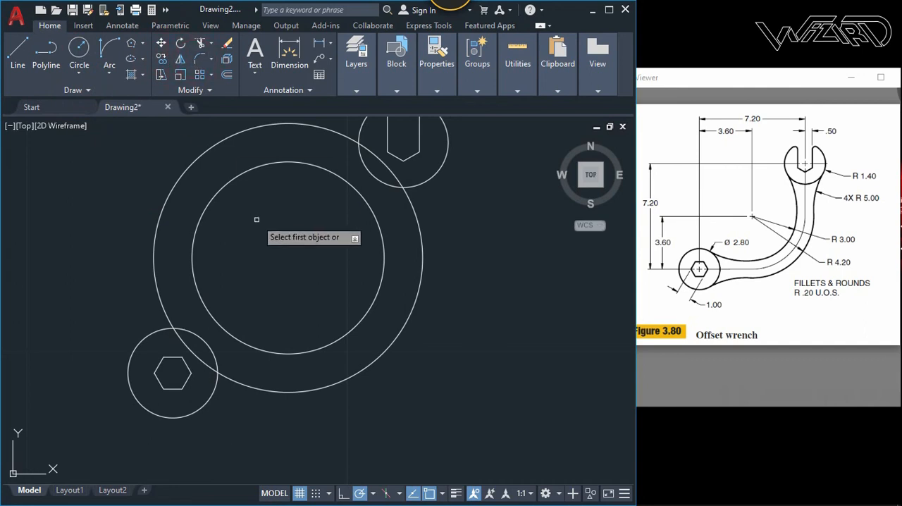
{"action": "type", "text": "r"}
{"action": "key", "text": "Return"}
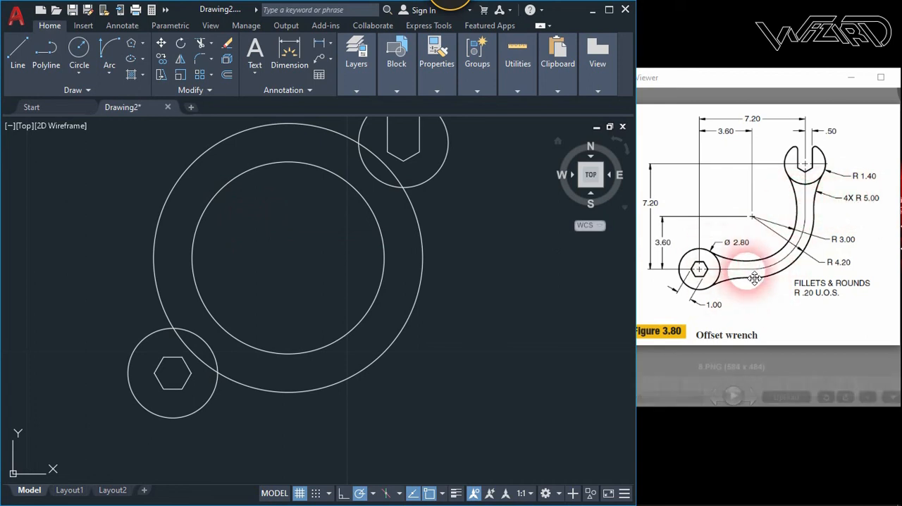
{"action": "left_click", "coordinate": [199, 273]}
{"action": "type", "text": "5"}
{"action": "key", "text": "Return"}
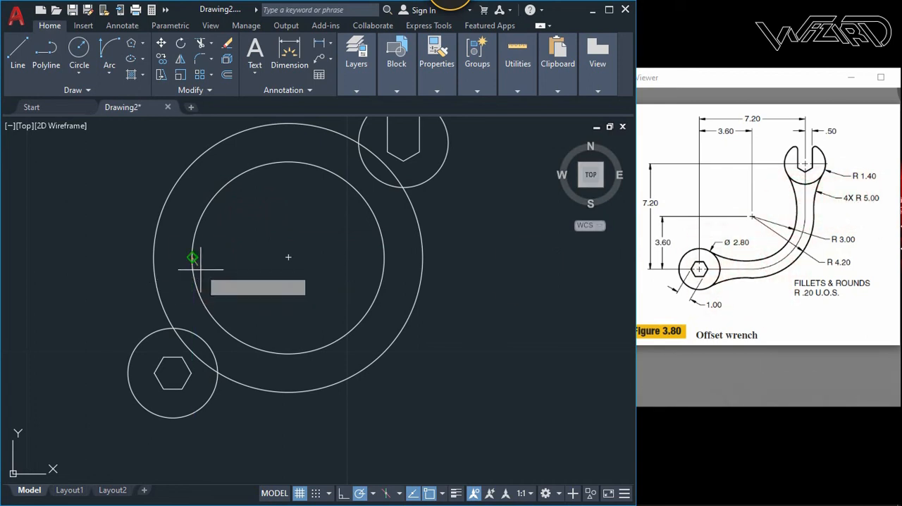
{"action": "type", "text": "m"}
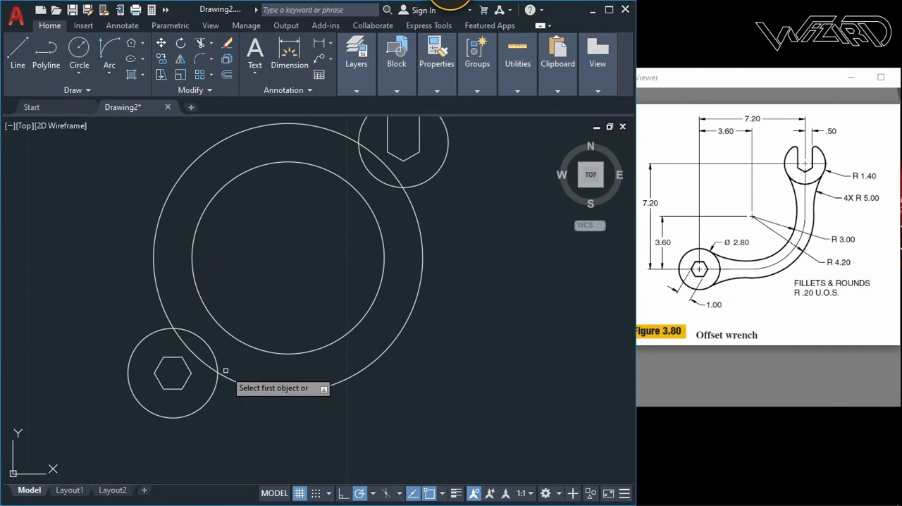
{"action": "left_click", "coordinate": [218, 385]}
{"action": "left_click", "coordinate": [244, 384]}
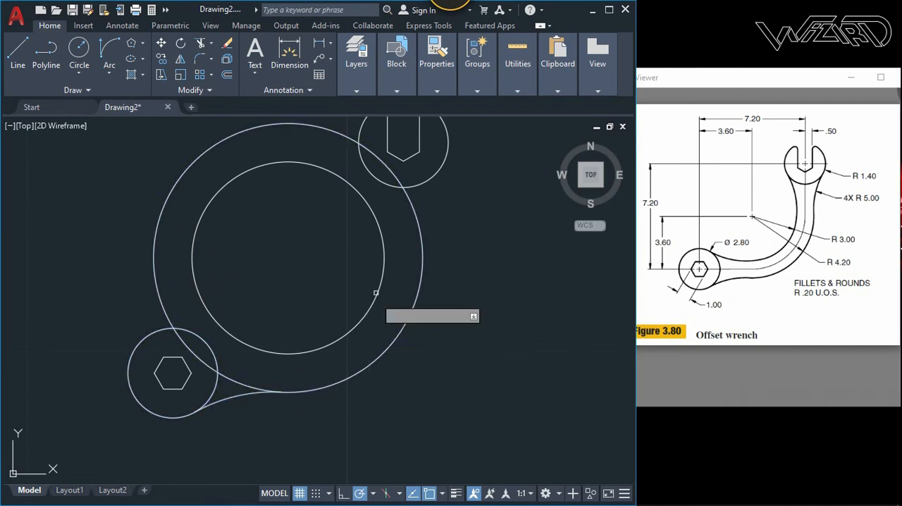
{"action": "left_click", "coordinate": [416, 207]}
{"action": "left_click", "coordinate": [416, 207]}
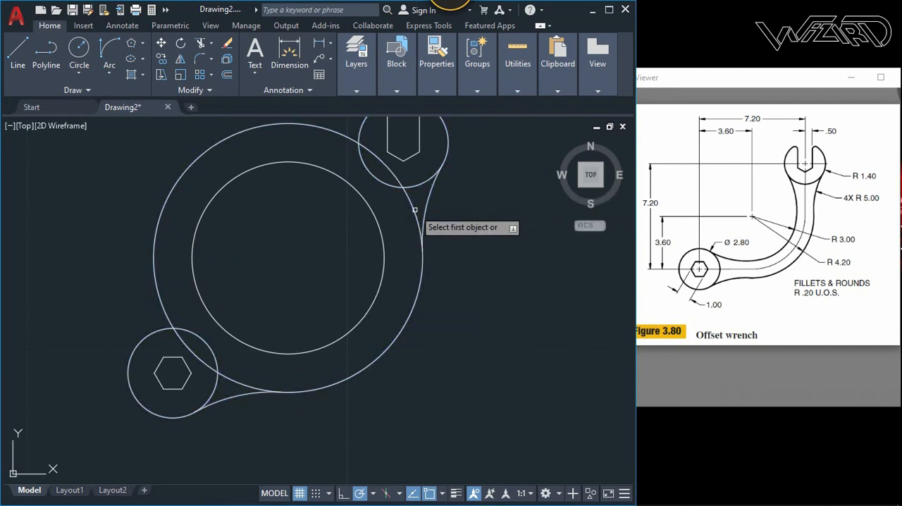
- Try to fillet the inner handle circle directly to the upper and lower head circles
{"action": "left_click", "coordinate": [372, 176]}
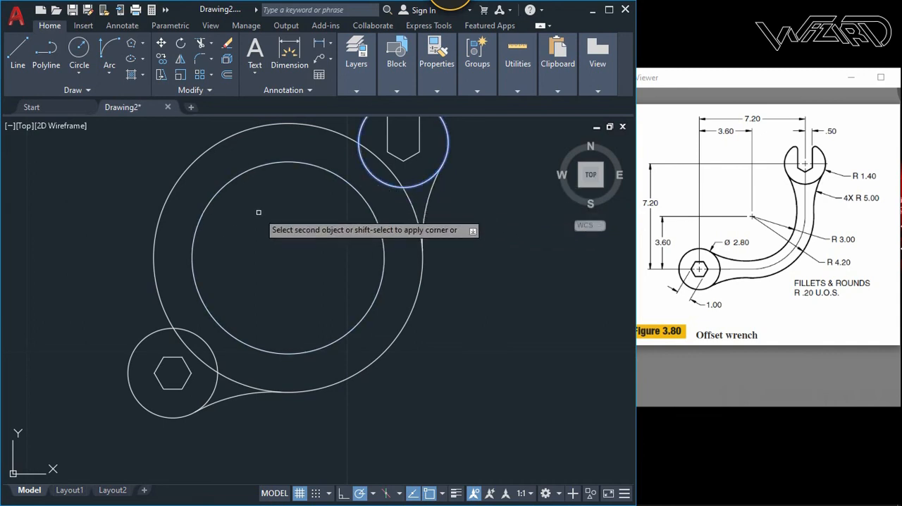
{"action": "key", "text": "Escape"}
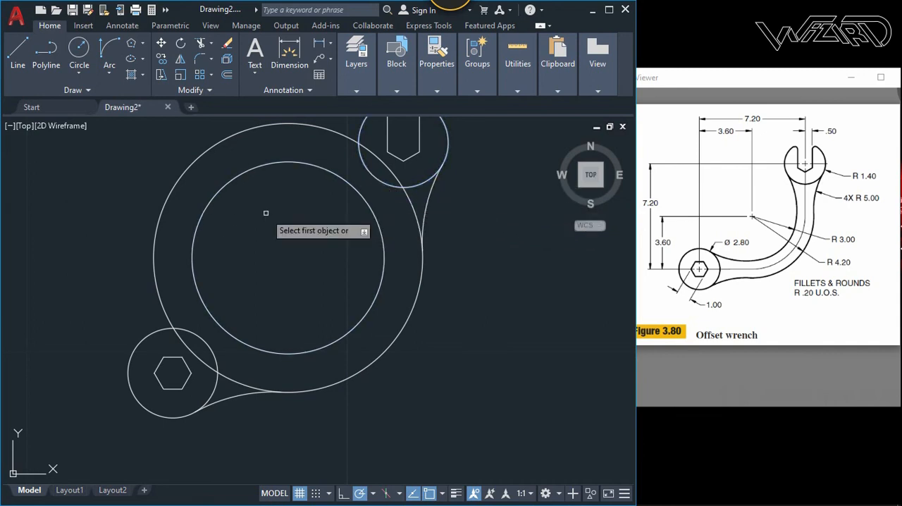
{"action": "left_click", "coordinate": [215, 352]}
{"action": "key", "text": "Escape"}
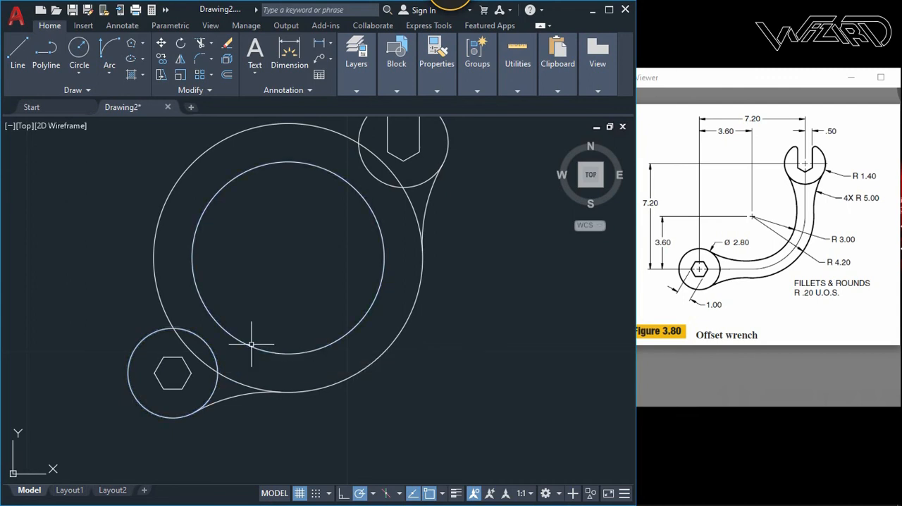
- Draw a short horizontal line leftward from the inner circle's bottom quadrant and a short vertical line upward from its right quadrant
{"action": "key", "text": "l"}
{"action": "key", "text": "Return"}
{"action": "left_click", "coordinate": [288, 353]}
{"action": "left_click", "coordinate": [239, 352]}
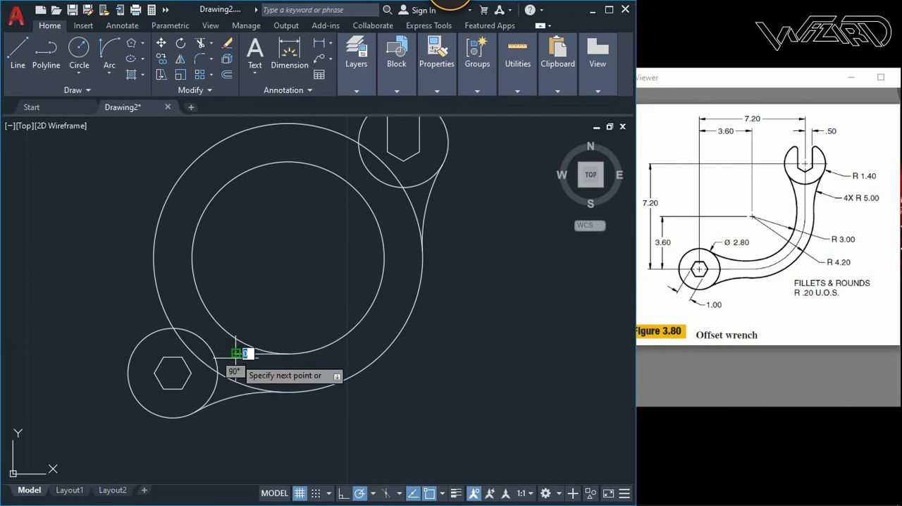
{"action": "key", "text": "Return"}
{"action": "key", "text": "Return"}
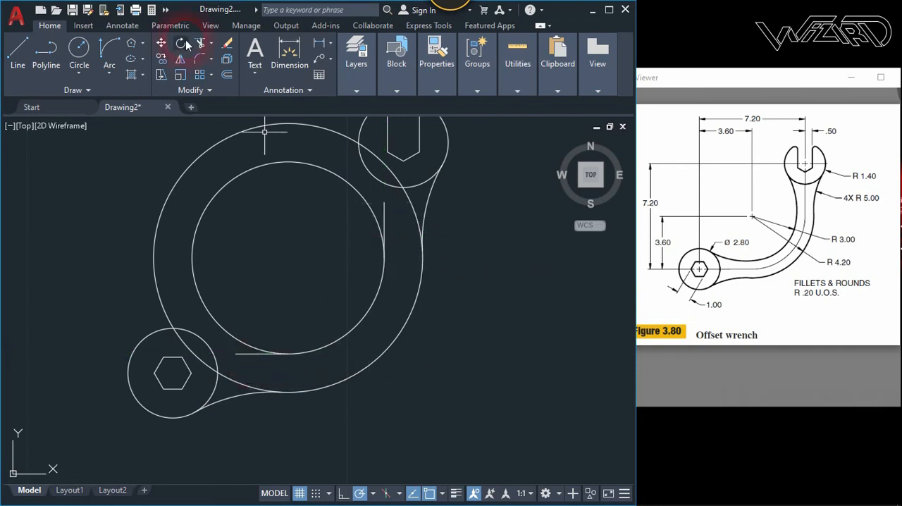
- Fillet the short horizontal line to the lower head circle and the short vertical line to the upper head circle
{"action": "left_click", "coordinate": [201, 58]}
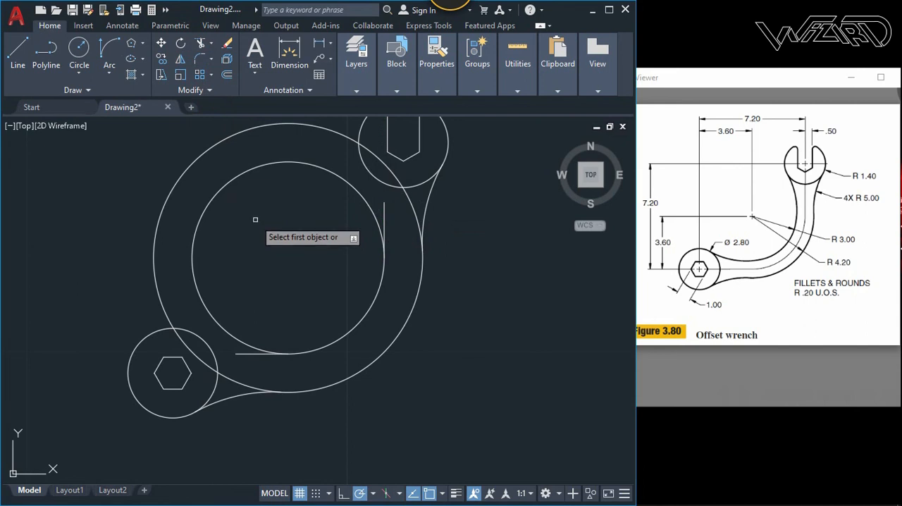
{"action": "left_click", "coordinate": [241, 352]}
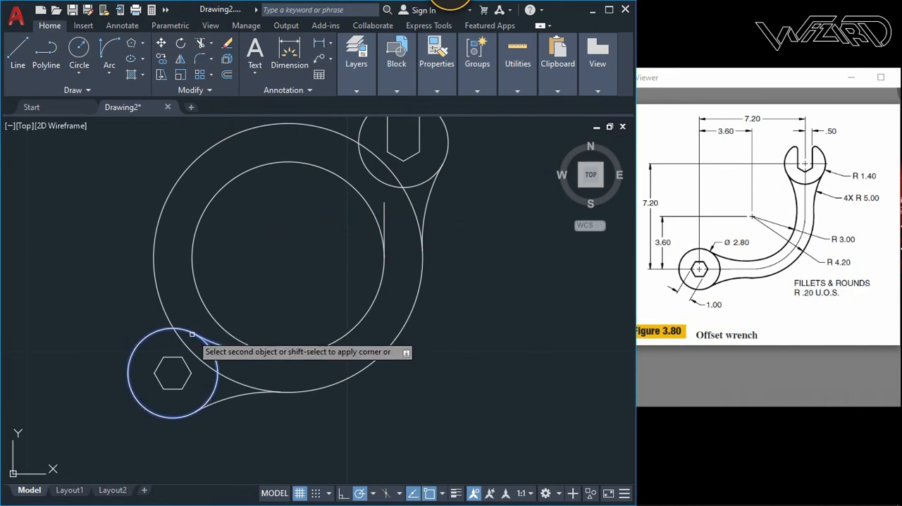
{"action": "left_click", "coordinate": [192, 334]}
{"action": "key", "text": "space"}
{"action": "left_click", "coordinate": [384, 214]}
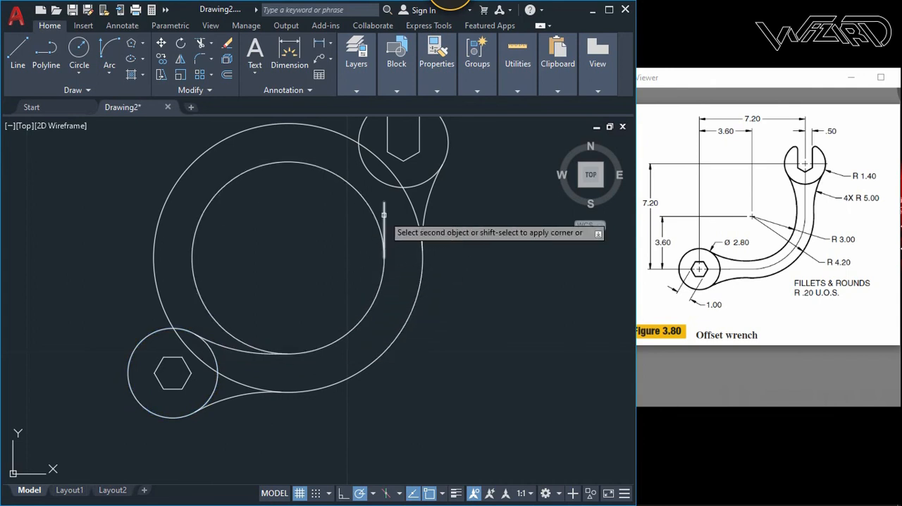
{"action": "left_click", "coordinate": [365, 175]}
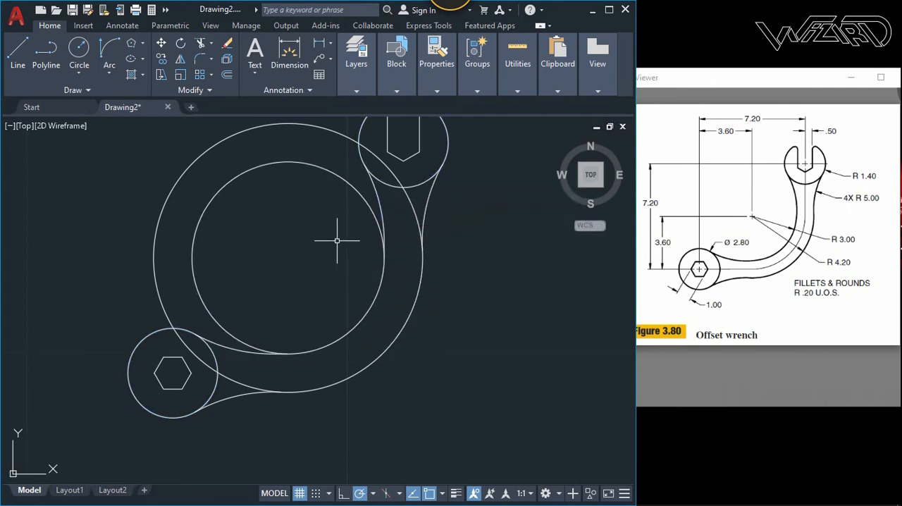
- Trim both handle circles to the curved edges between the fillets, removing the surplus arcs, including those inside the two heads
{"action": "type", "text": "tr"}
{"action": "key", "text": "space"}
{"action": "left_click_drag", "start_coordinate": [336, 243], "coordinate": [181, 177]}
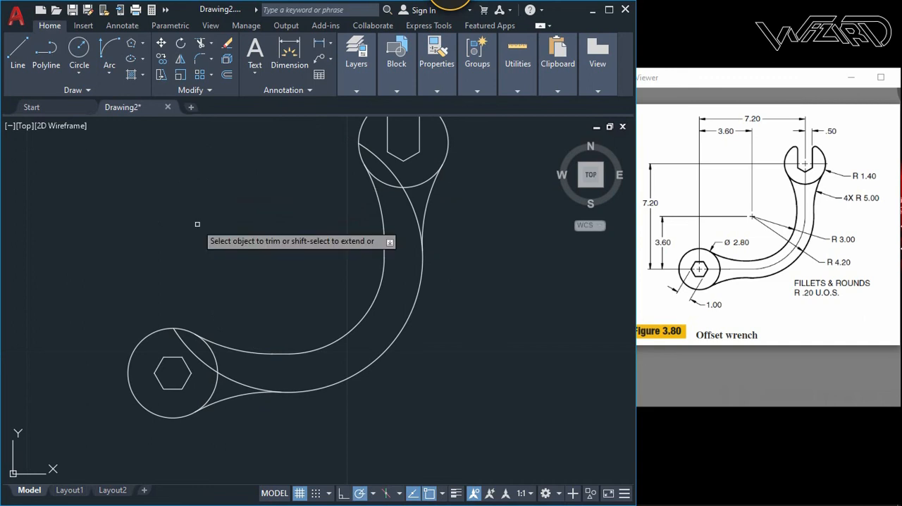
{"action": "left_click", "coordinate": [191, 354]}
{"action": "left_click", "coordinate": [231, 381]}
{"action": "left_click", "coordinate": [233, 383]}
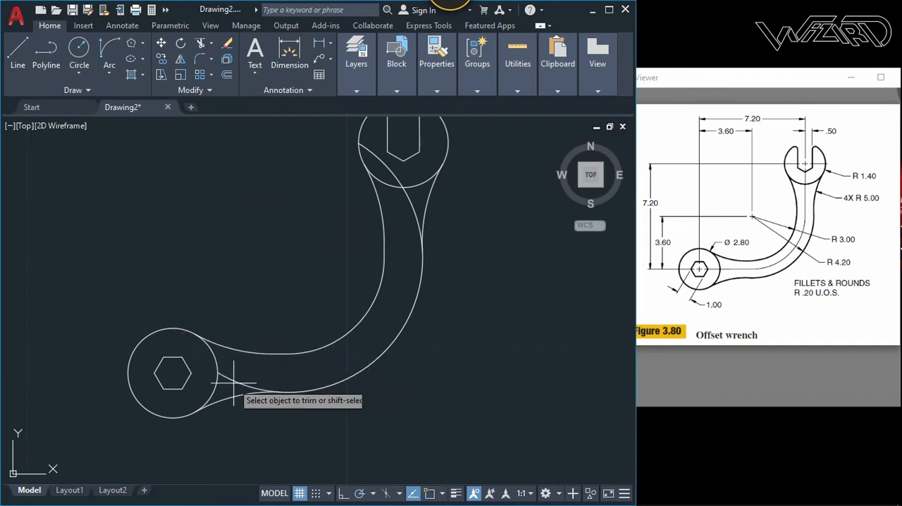
{"action": "left_click", "coordinate": [263, 366]}
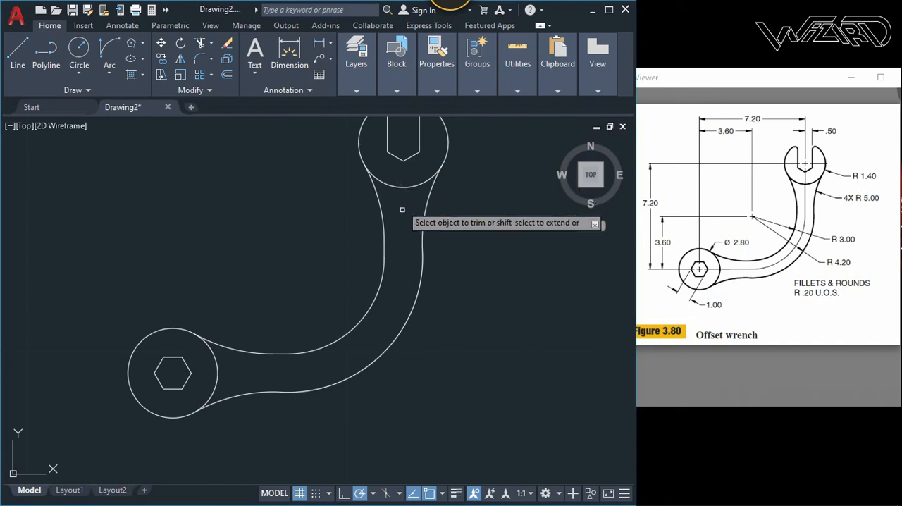
- Trim the open head's arc across the jaw opening and undo that trim
{"action": "scroll", "coordinate": [402, 277], "scroll_direction": "down", "scroll_amount": 2}
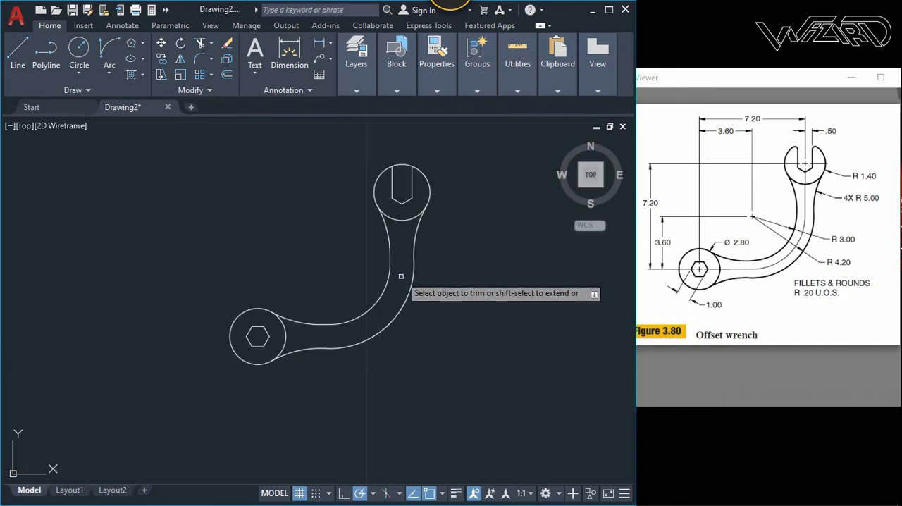
{"action": "left_click", "coordinate": [405, 165]}
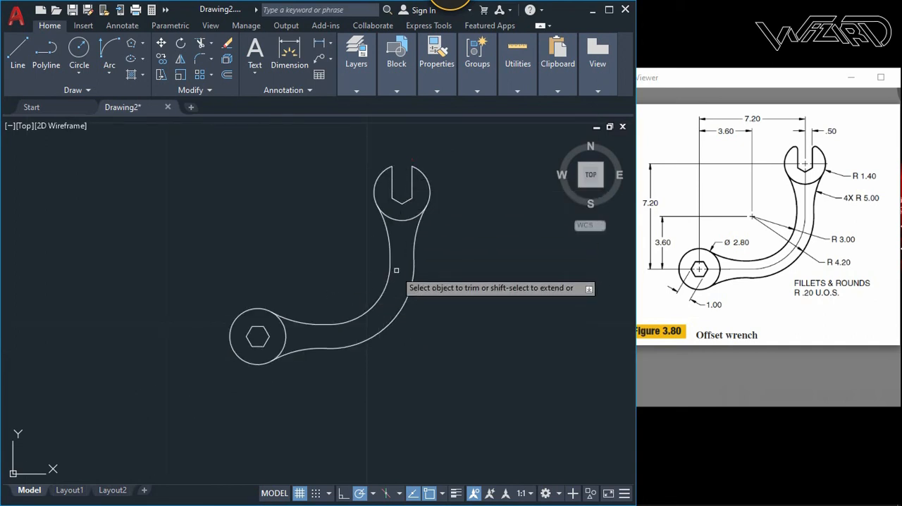
{"action": "scroll", "coordinate": [403, 272], "scroll_direction": "up", "scroll_amount": 2}
{"action": "key", "text": "Escape"}
{"action": "key", "text": "ctrl+z"}
{"action": "scroll", "coordinate": [413, 264], "scroll_direction": "down", "scroll_amount": 2}
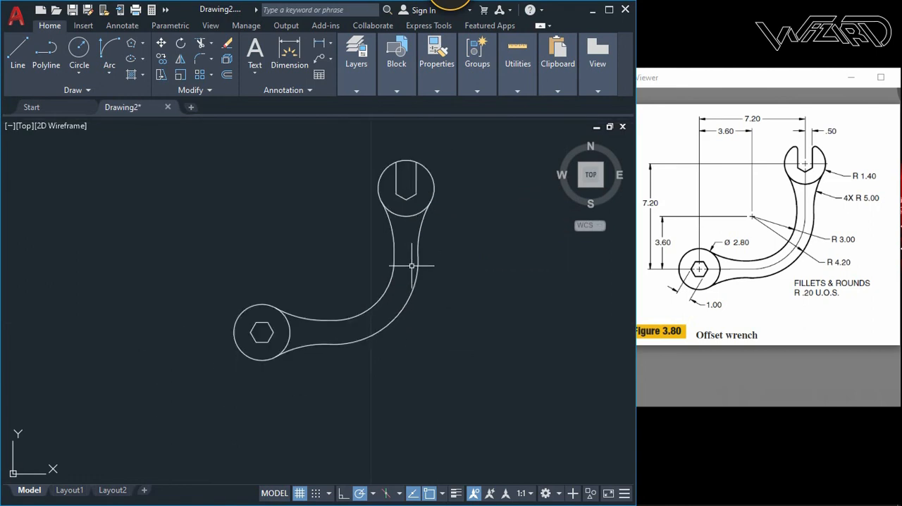
- Fillet both vertical jaw lines to the open head's circle with a radius of 0.2, rounding the two jaw tips
{"action": "scroll", "coordinate": [419, 223], "scroll_direction": "up", "scroll_amount": 2}
{"action": "middle_click_drag", "start_coordinate": [413, 137], "coordinate": [414, 166]}
{"action": "left_click", "coordinate": [224, 44]}
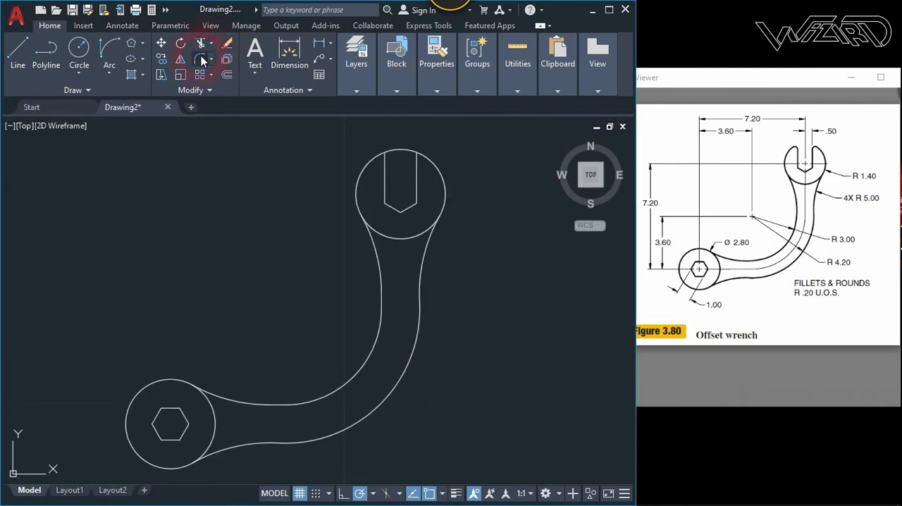
{"action": "left_click", "coordinate": [201, 58]}
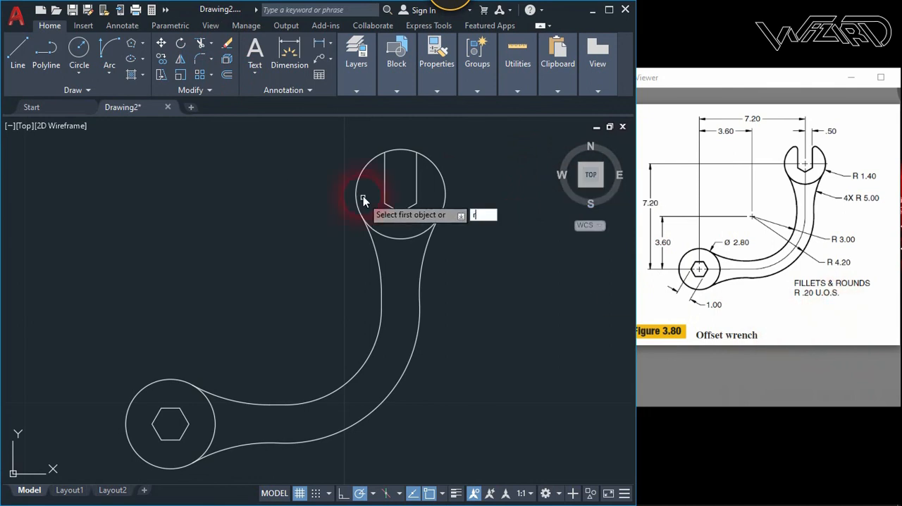
{"action": "key", "text": "Return"}
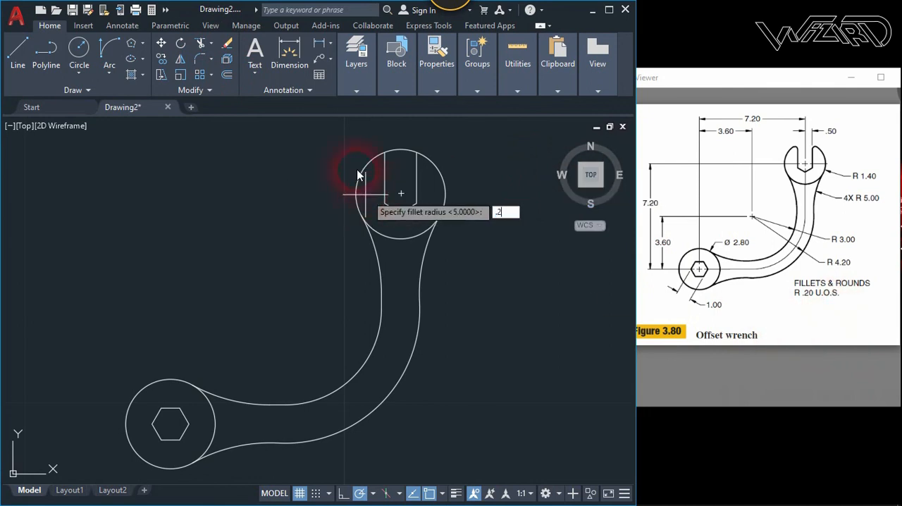
{"action": "type", "text": ".2"}
{"action": "key", "text": "Return"}
{"action": "scroll", "coordinate": [434, 153], "scroll_direction": "up", "scroll_amount": 2}
{"action": "left_click", "coordinate": [403, 152]}
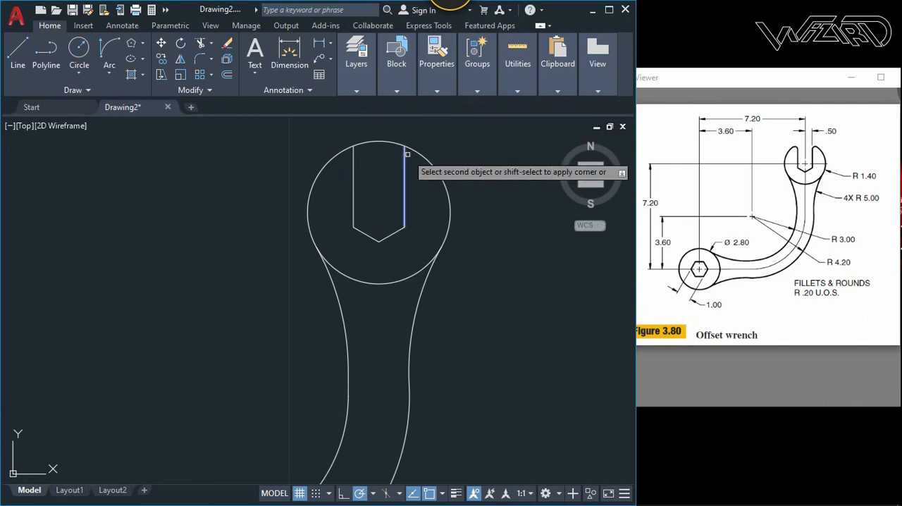
{"action": "left_click", "coordinate": [411, 150]}
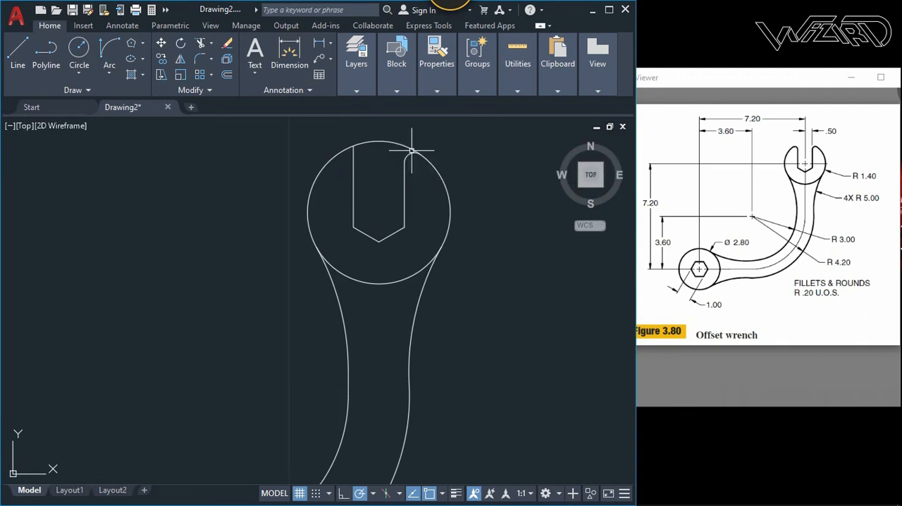
{"action": "left_click", "coordinate": [349, 147]}
{"action": "left_click", "coordinate": [353, 154]}
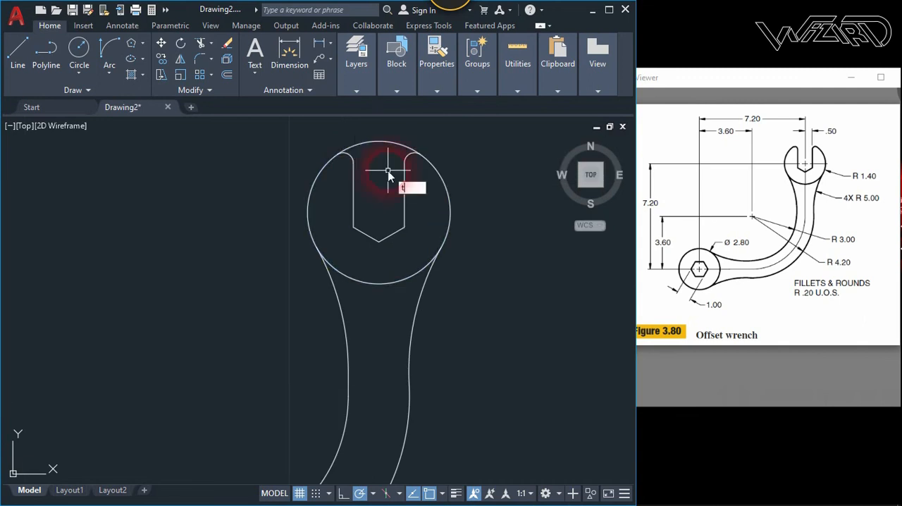
- Trim away the open head's arc across the jaw opening between the two rounded tips
{"action": "key", "text": "Return"}
{"action": "left_click", "coordinate": [389, 156]}
{"action": "left_click", "coordinate": [365, 123]}
{"action": "key", "text": "Return"}
{"action": "scroll", "coordinate": [400, 204], "scroll_direction": "down", "scroll_amount": 4}
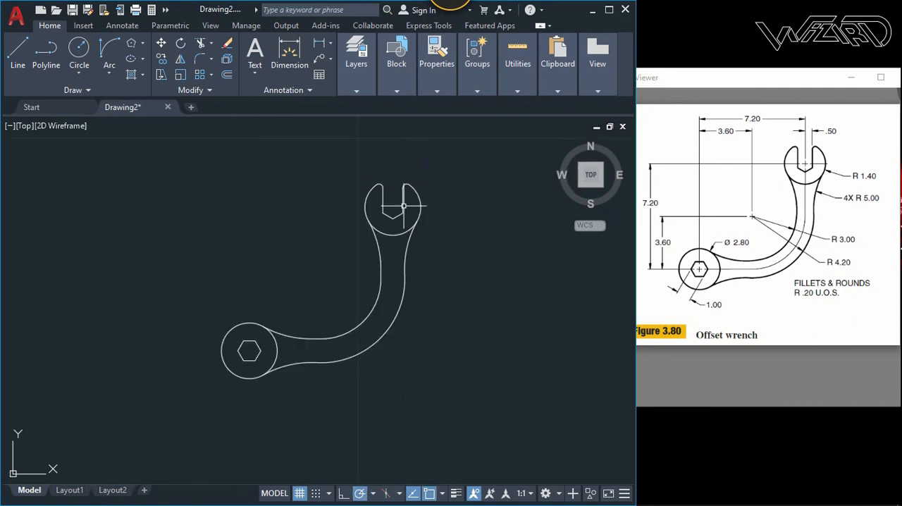
{"action": "middle_click_drag", "start_coordinate": [439, 266], "coordinate": [432, 254]}
{"action": "scroll", "coordinate": [416, 210], "scroll_direction": "up", "scroll_amount": 3}
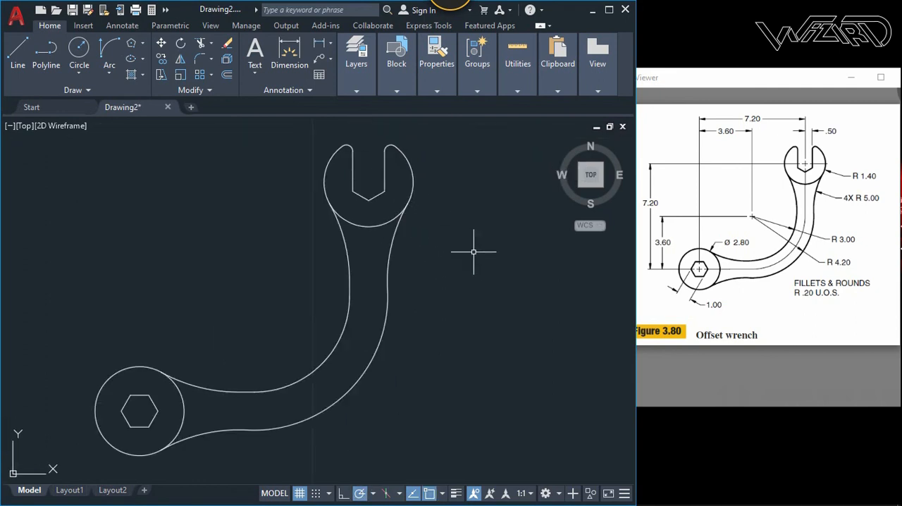